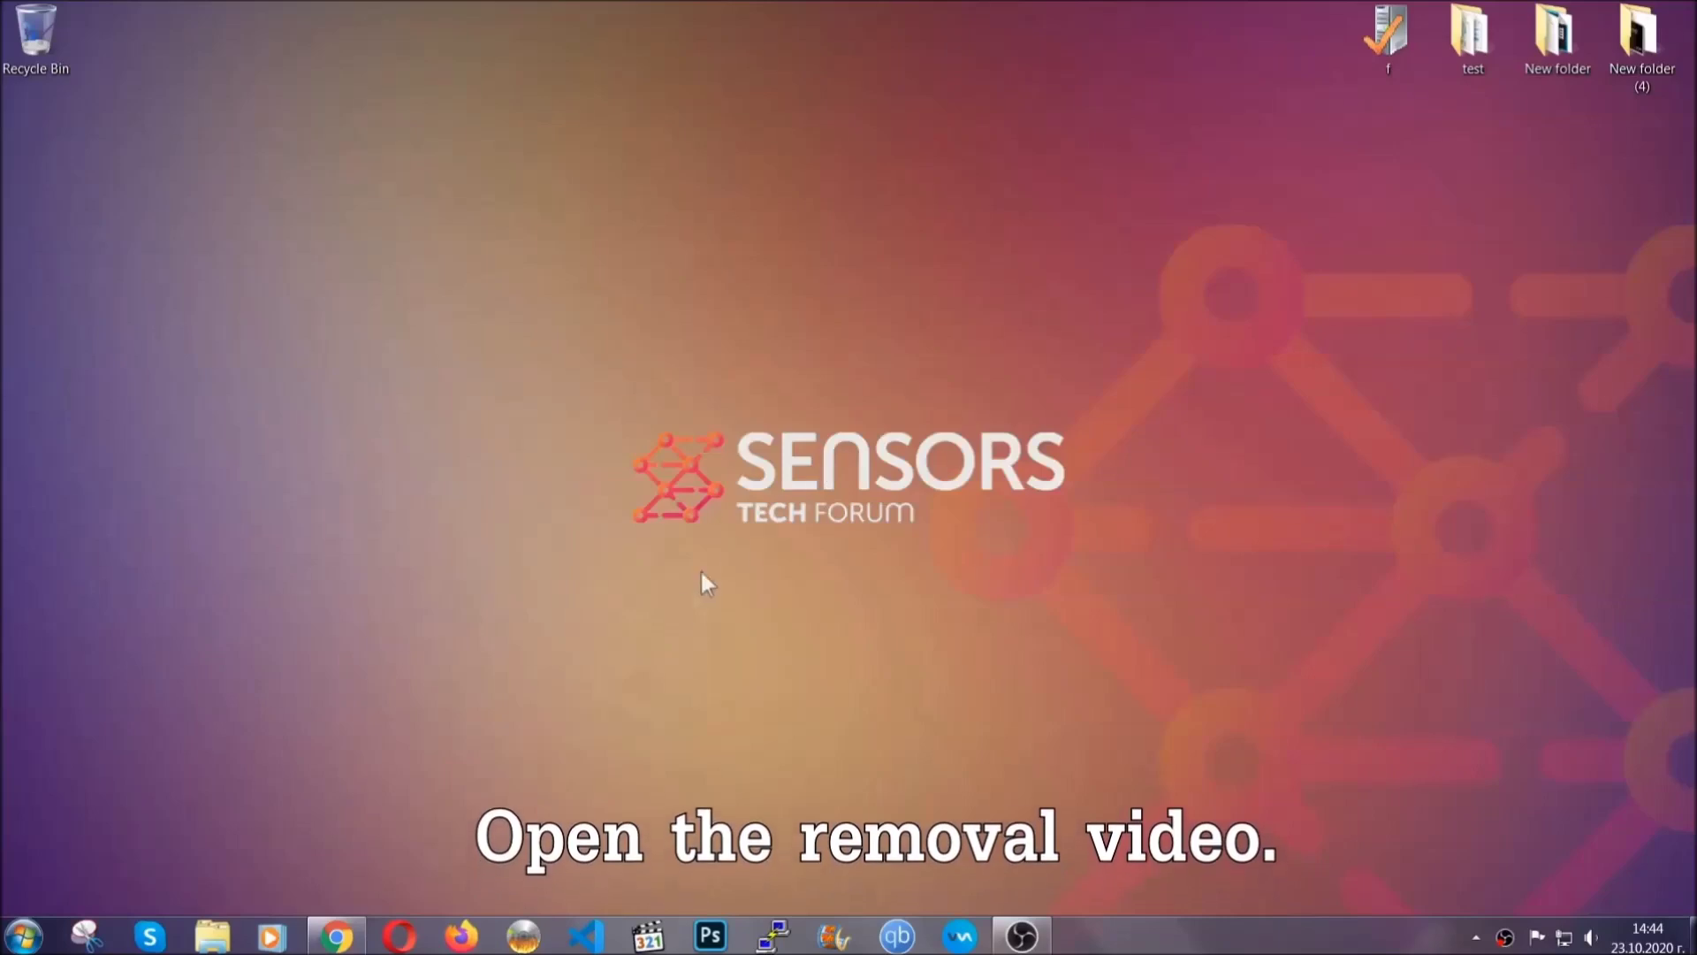
# - Follow the SensorsTechForum link in the YouTube description, then download and launch SpyHunter-Installer.exe
pyautogui.click(335, 939)
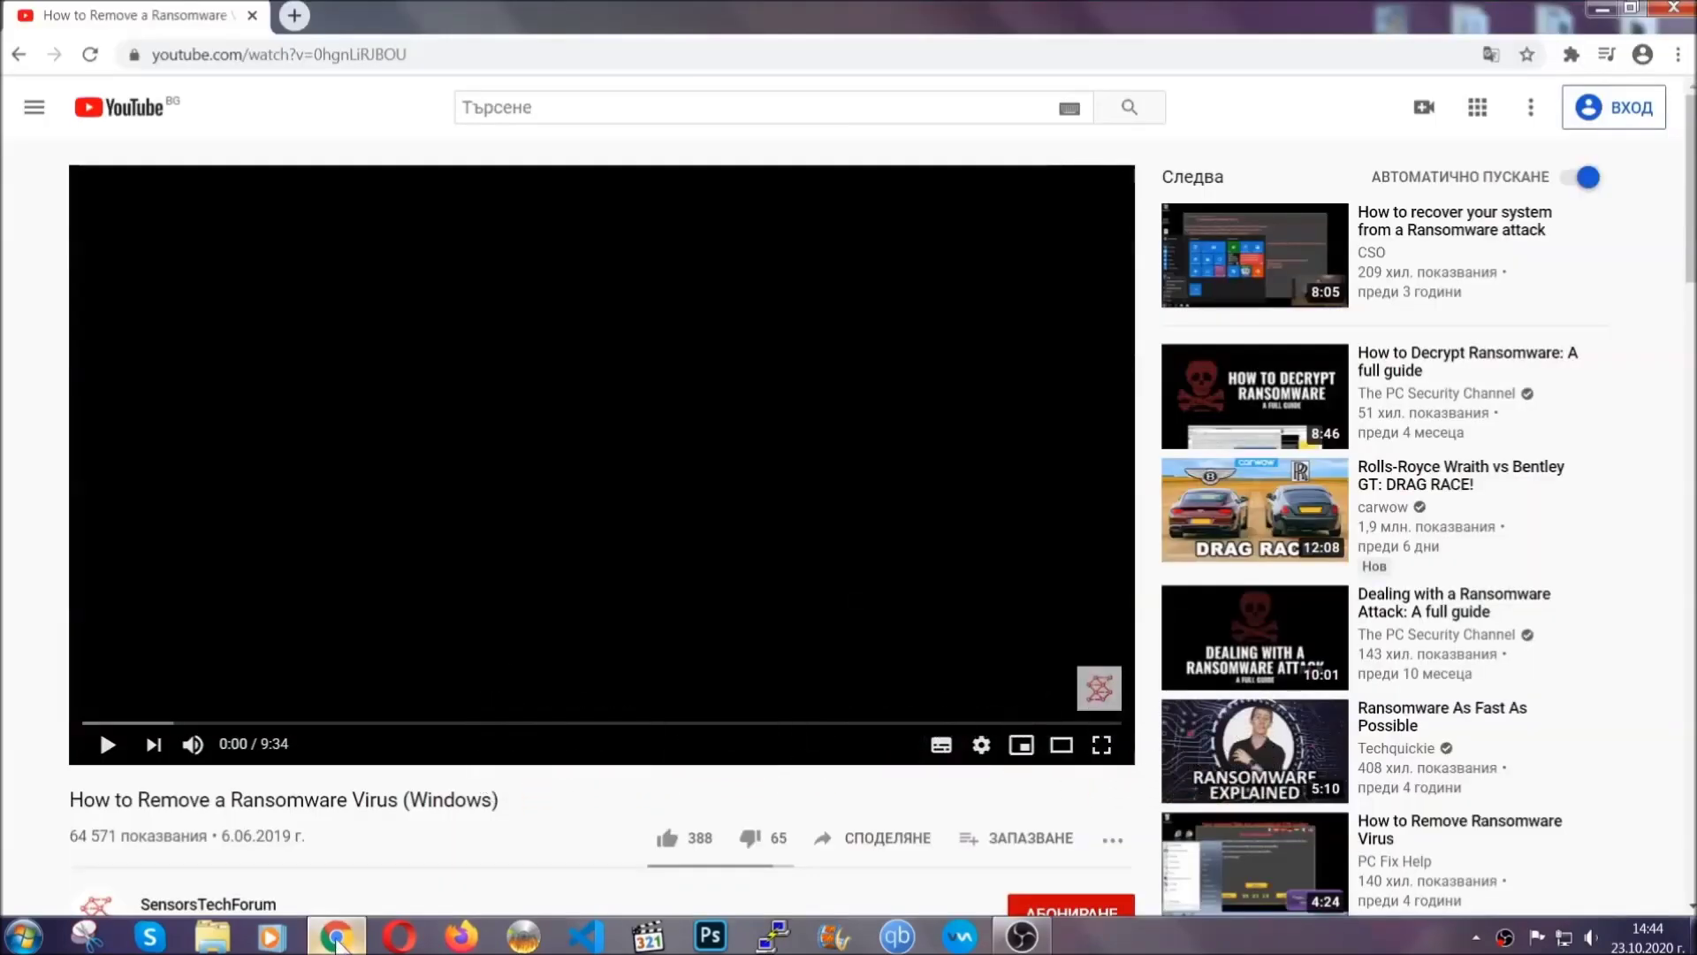
pyautogui.scroll(-4, 309, 721)
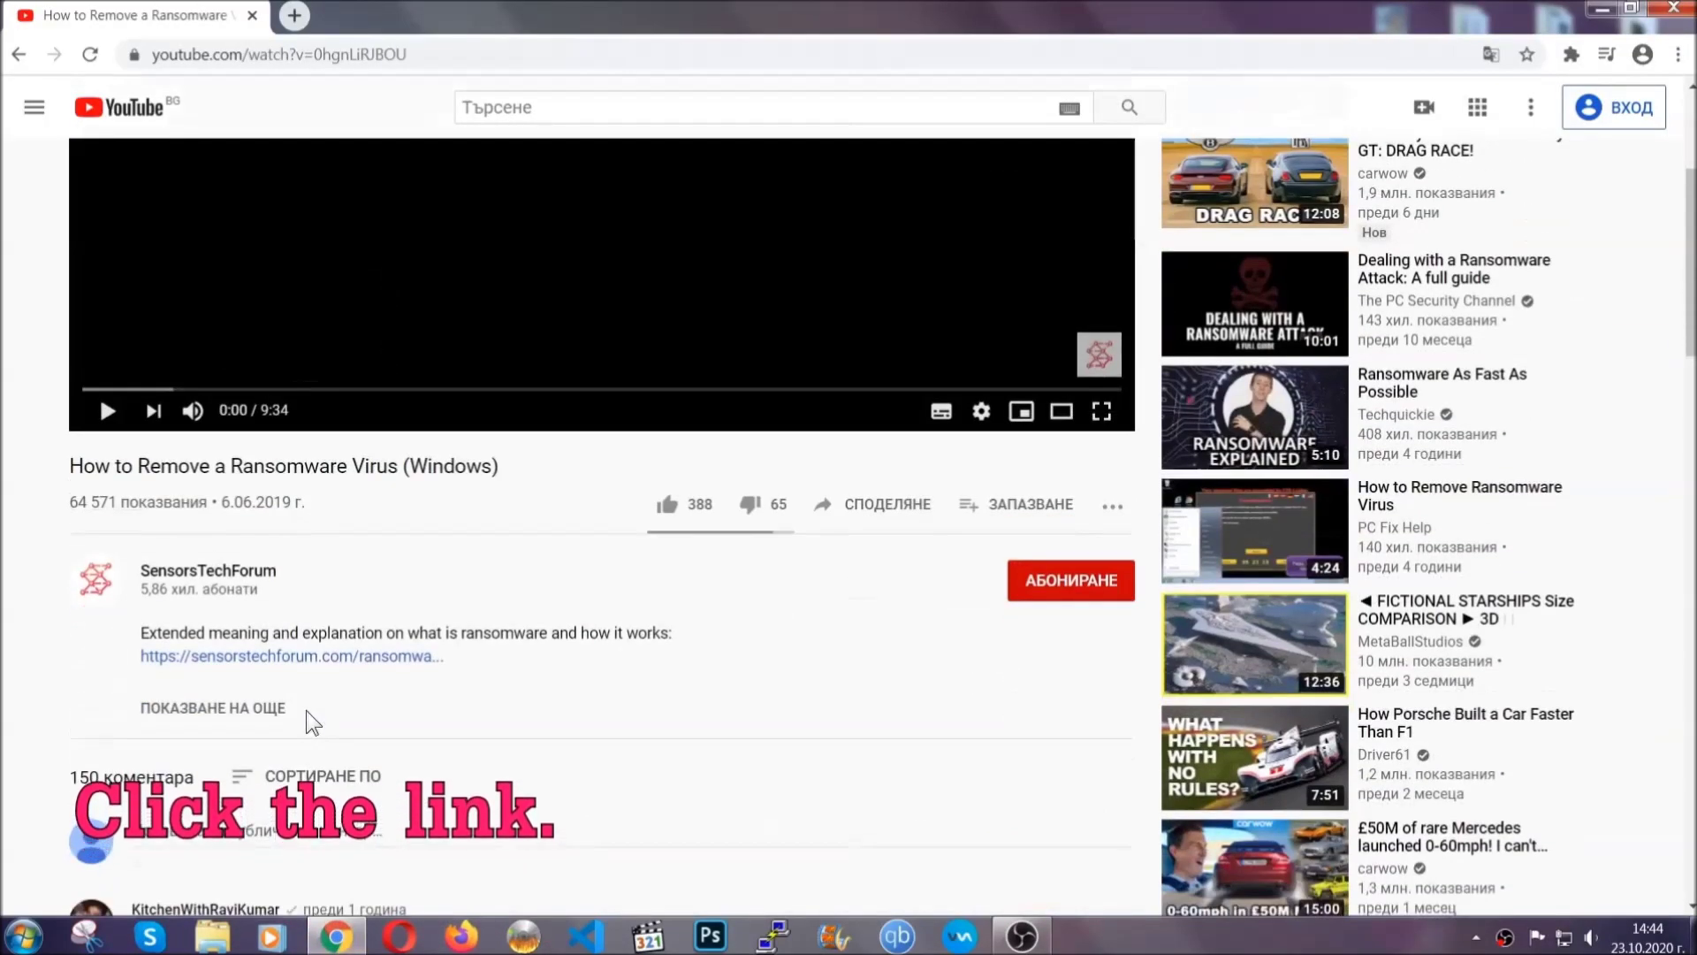
pyautogui.click(336, 658)
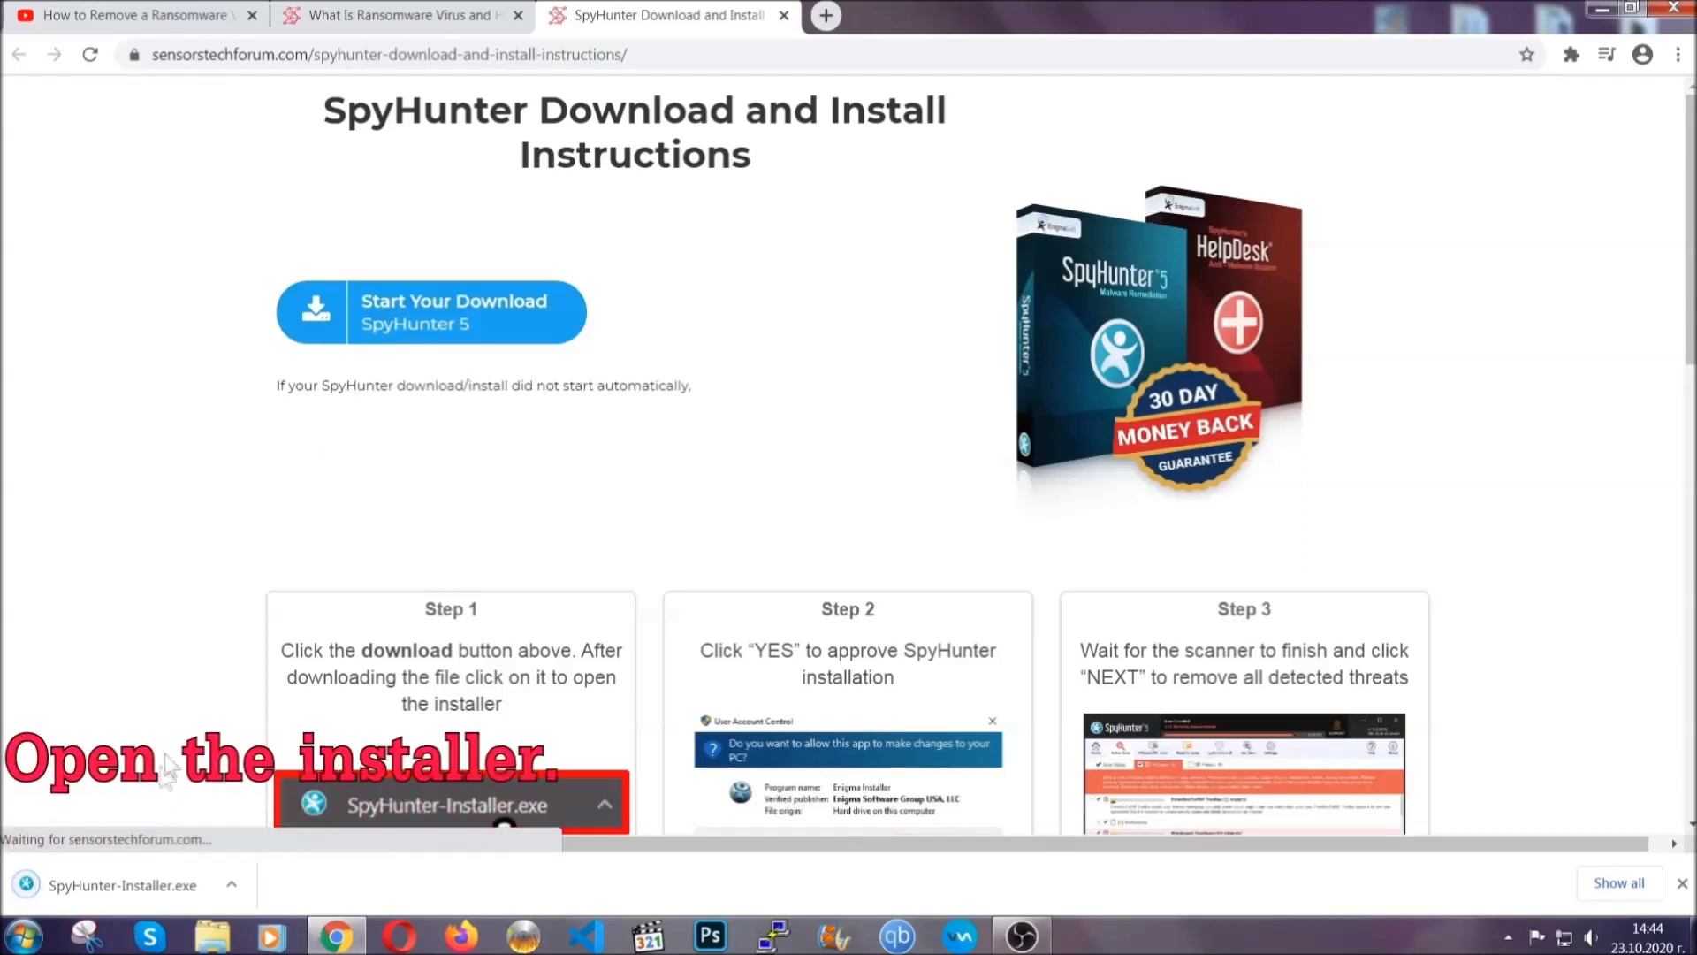
pyautogui.click(121, 882)
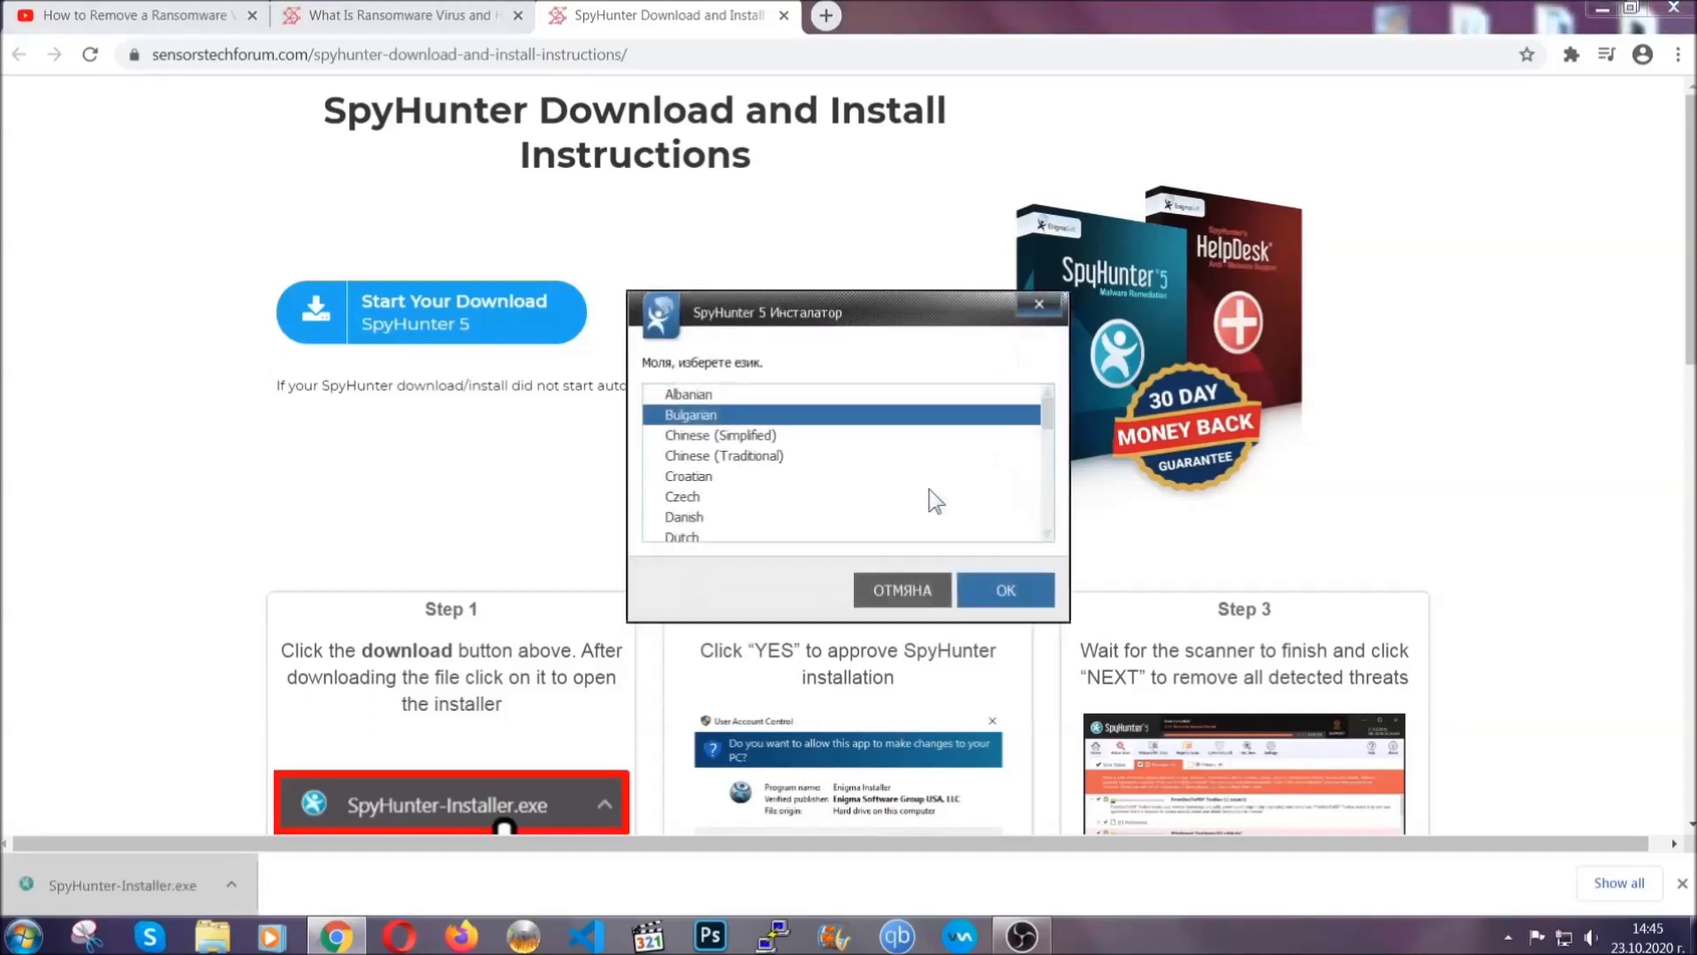
# - Install SpyHunter 5 in English, accepting the EULA, and close the finished installer
pyautogui.scroll(-2, 884, 495)
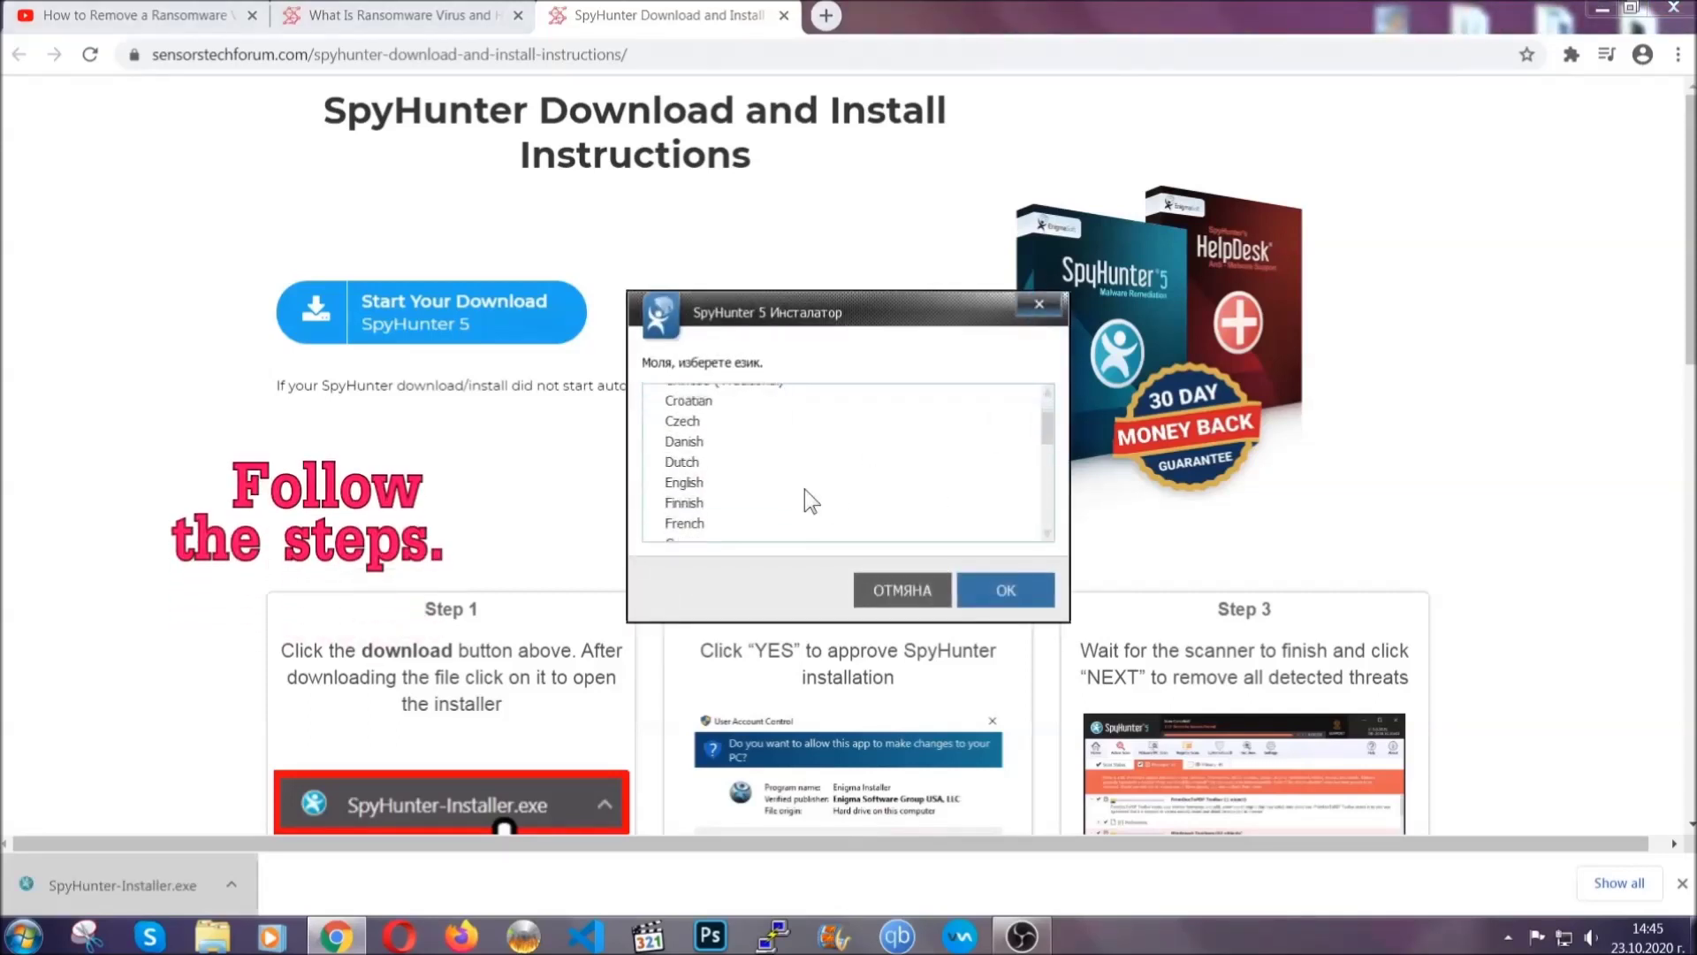
pyautogui.click(800, 484)
pyautogui.click(996, 587)
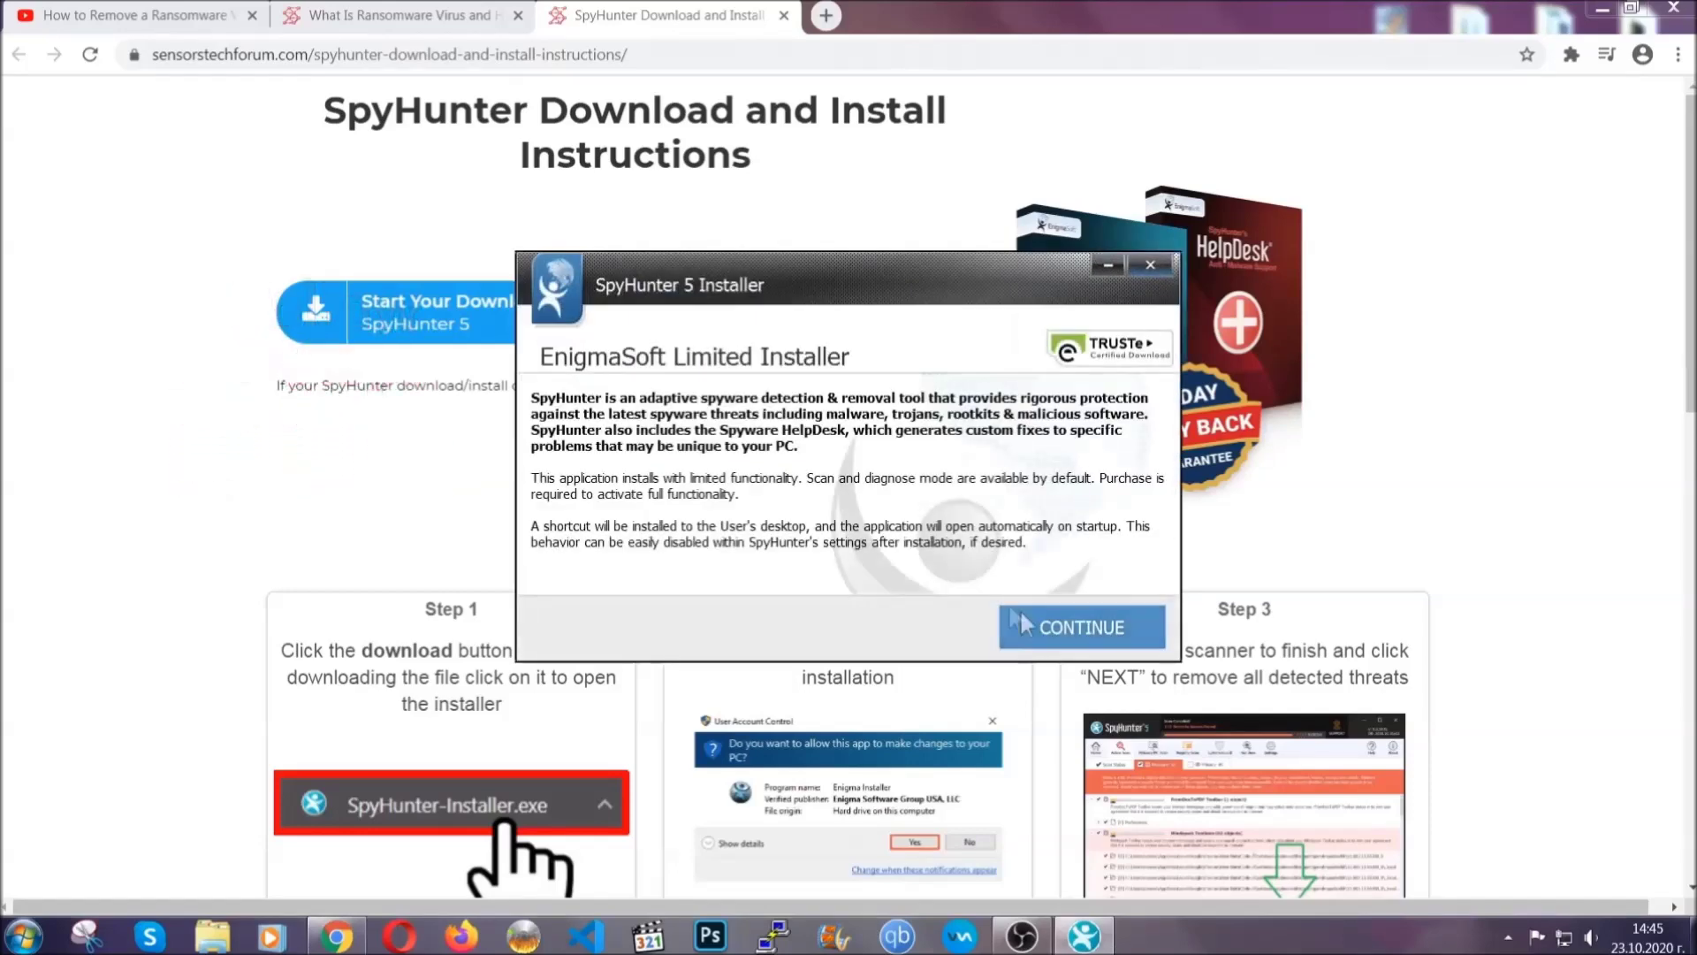
pyautogui.click(1020, 619)
pyautogui.click(973, 573)
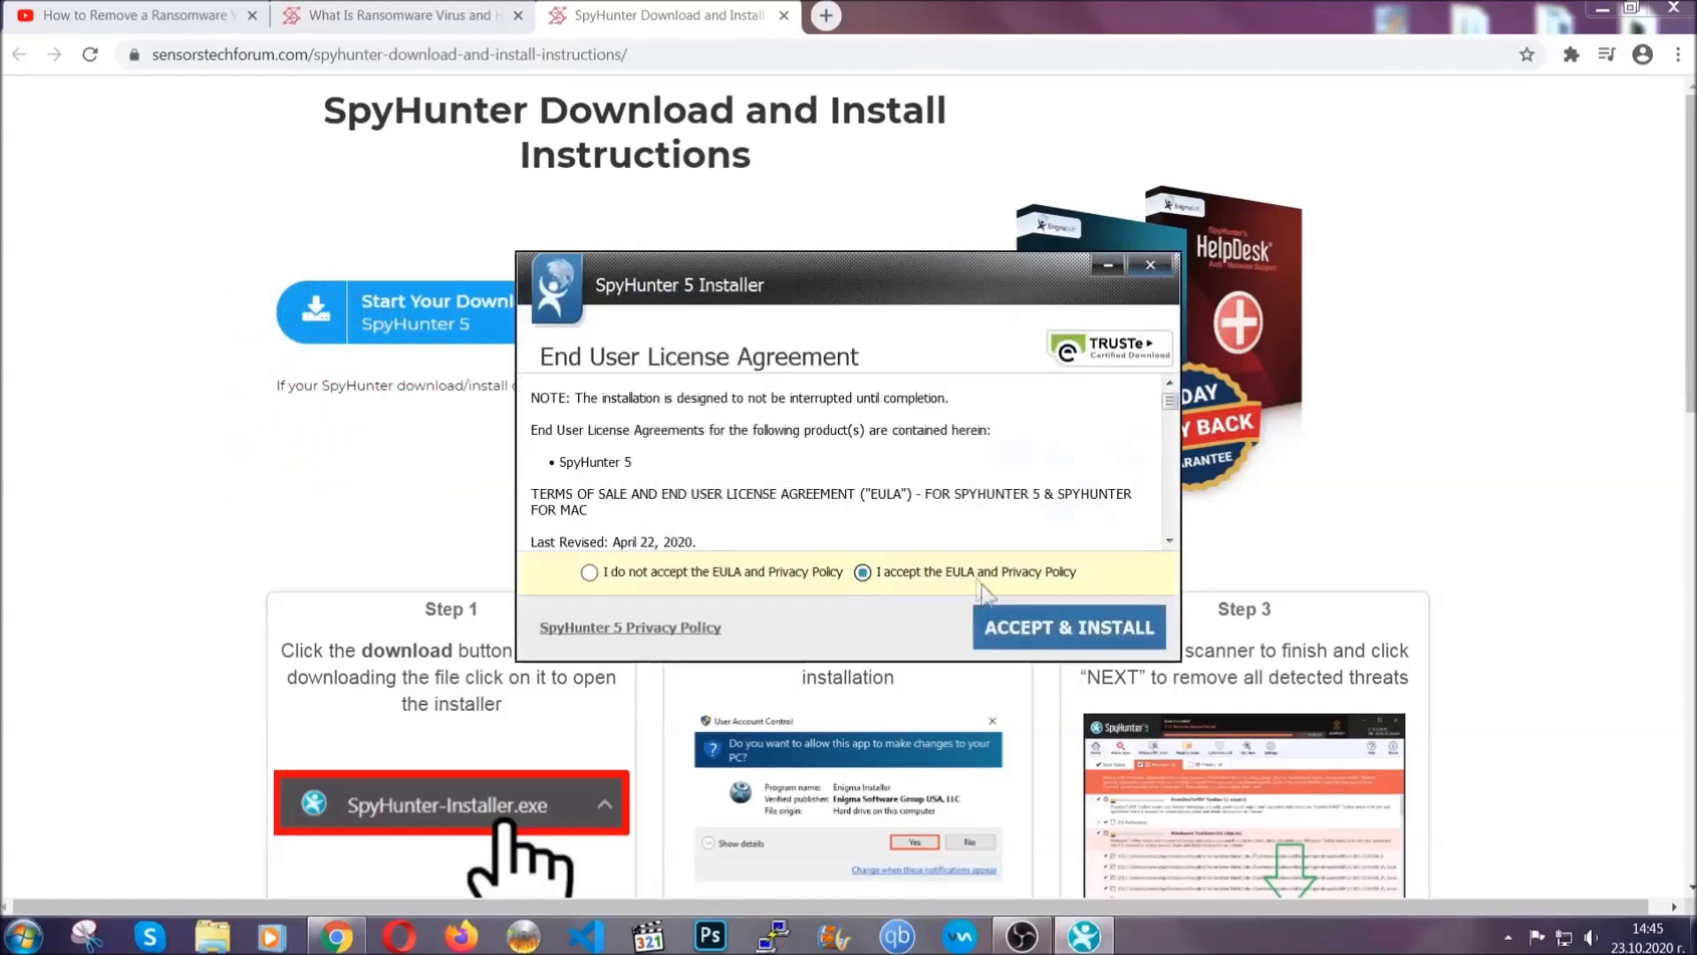
pyautogui.click(1015, 626)
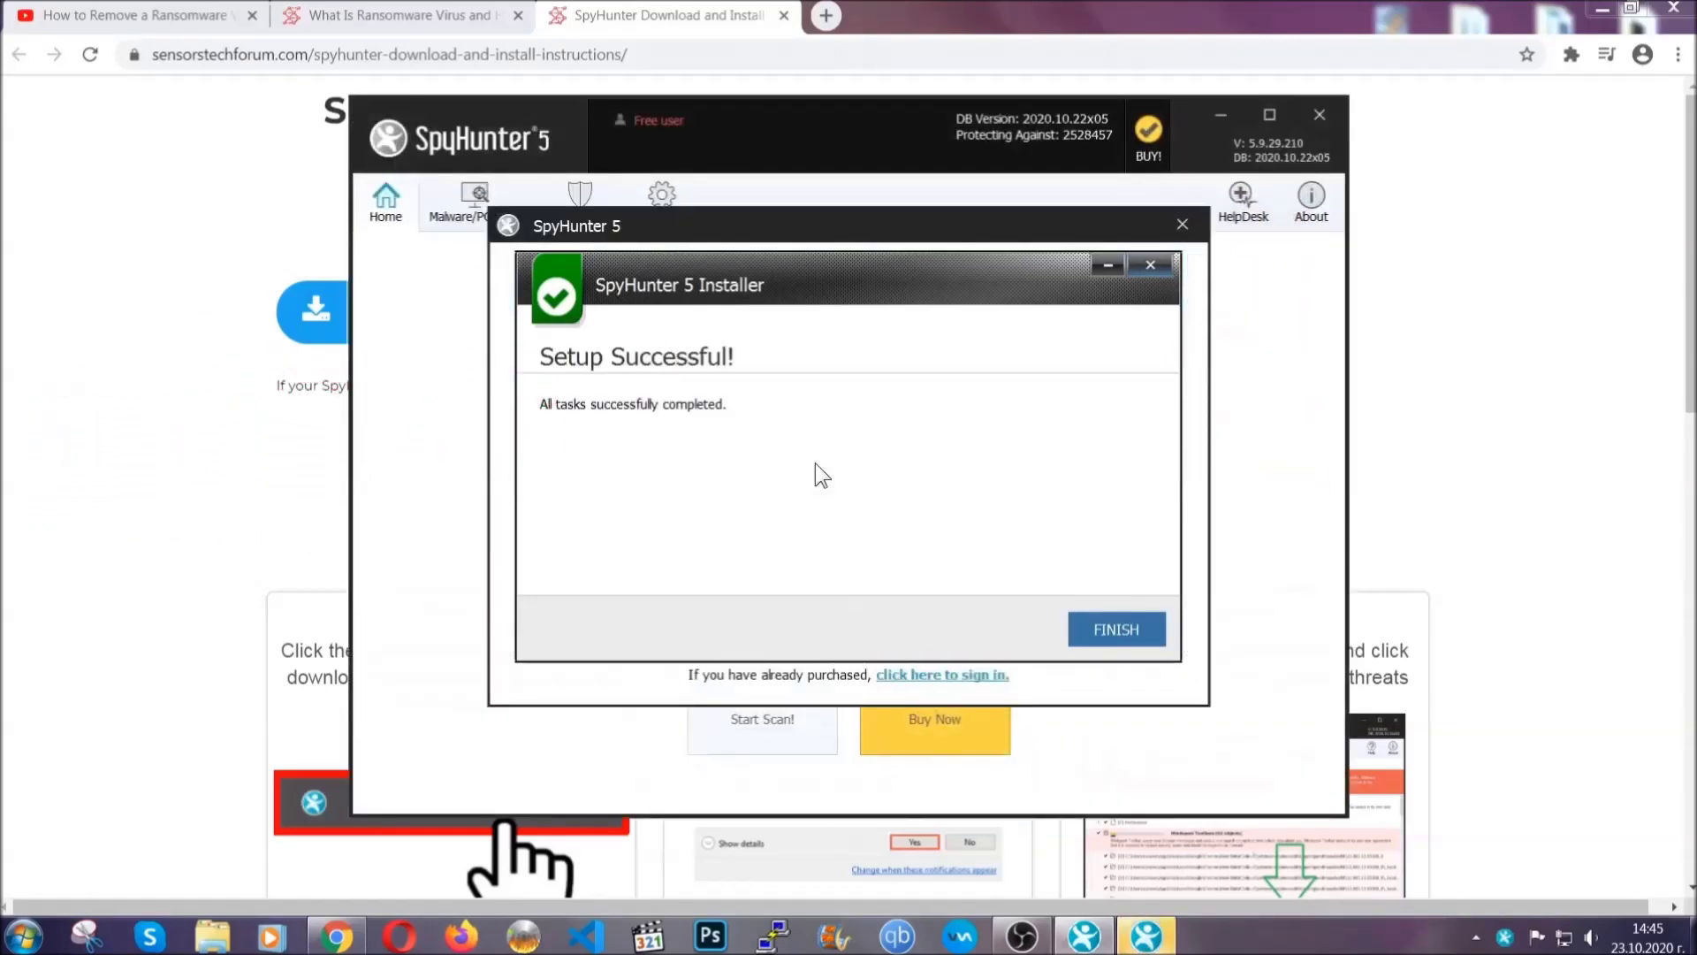
pyautogui.click(1086, 633)
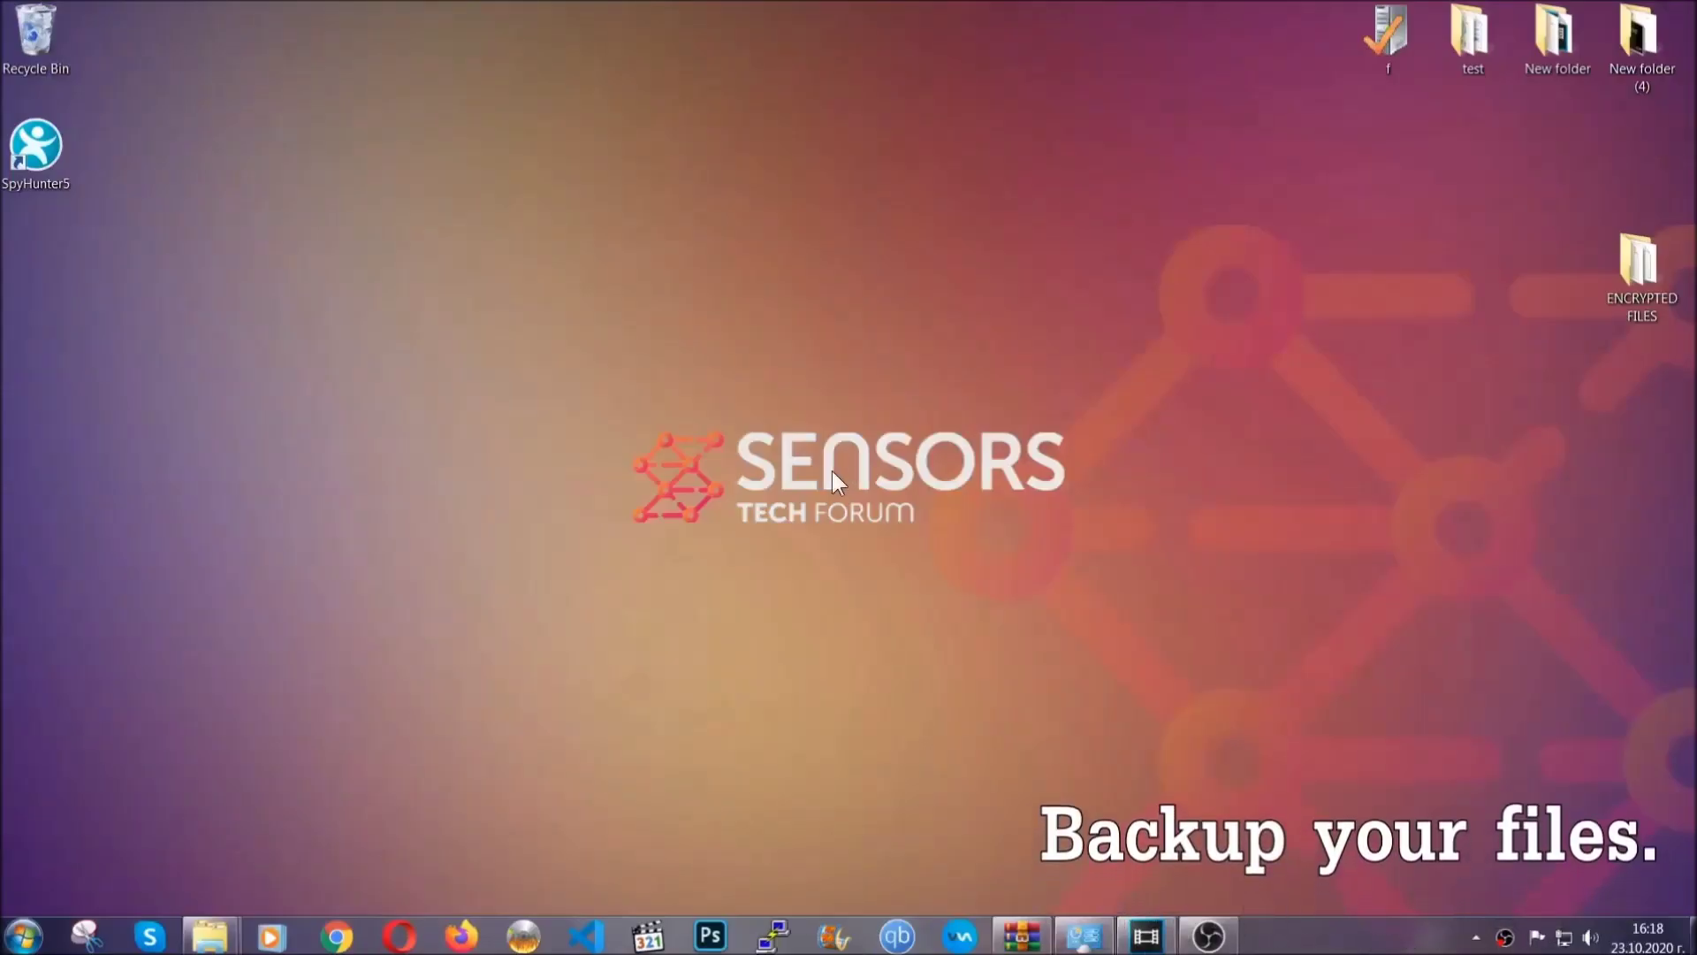
# - Copy all six .efji files from the ENCRYPTED FILES folder
pyautogui.doubleClick(1630, 272)
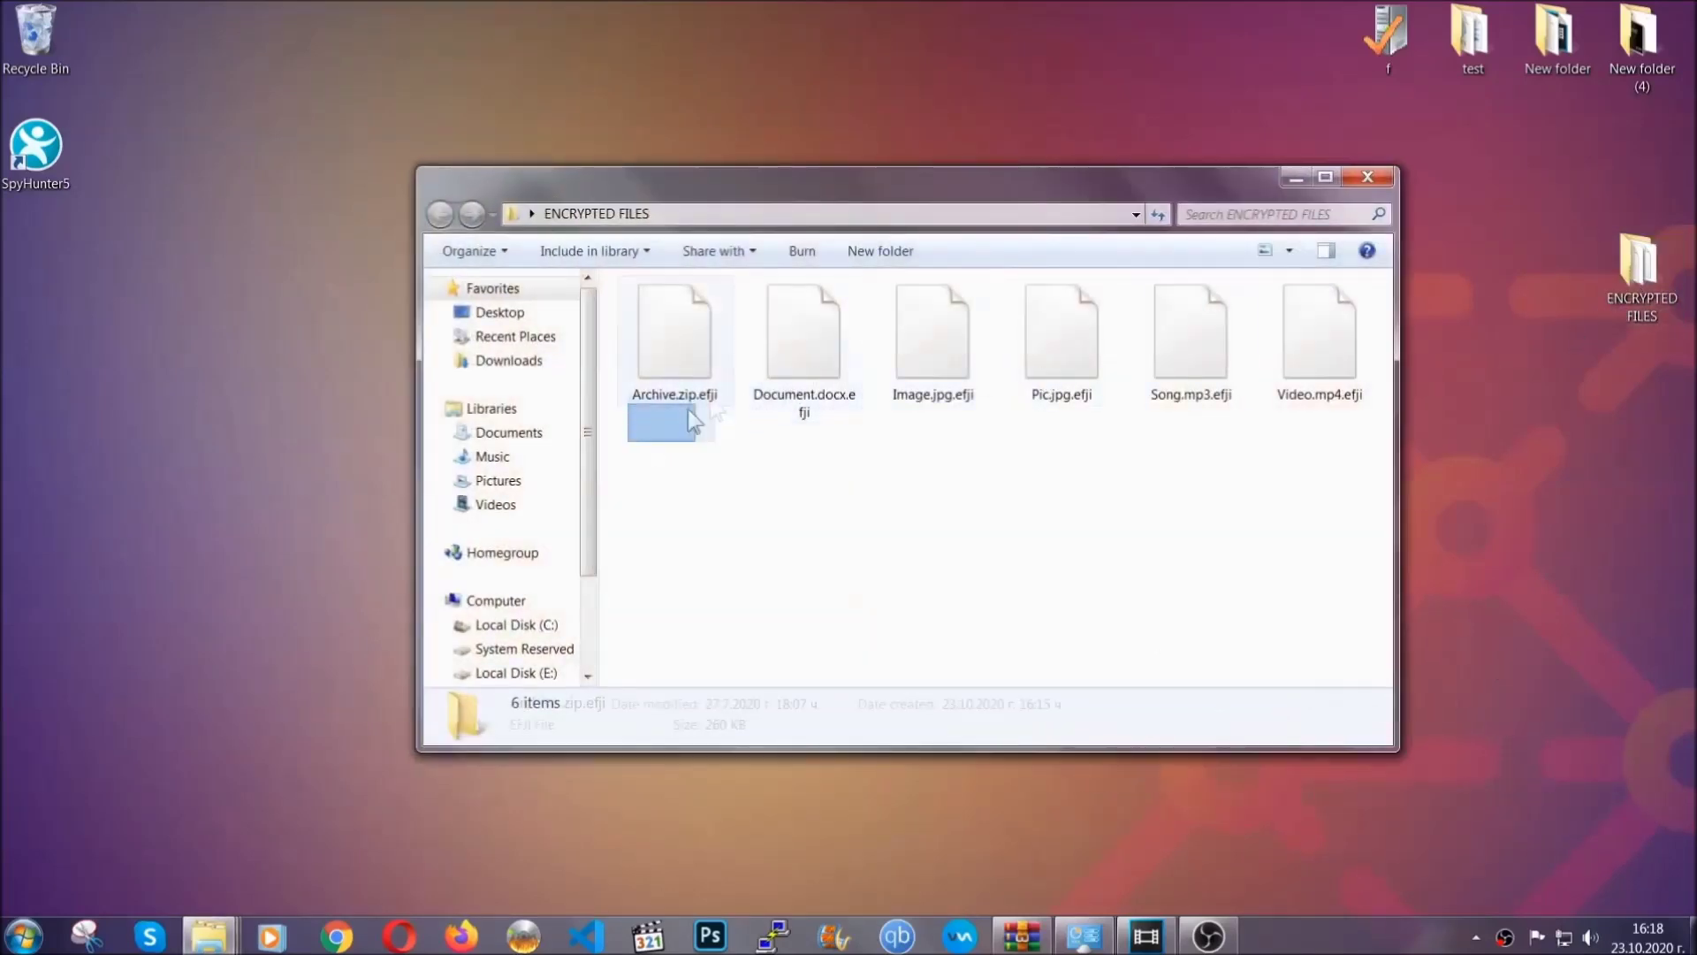
pyautogui.moveTo(693, 423); pyautogui.dragTo(1328, 315)
pyautogui.rightClick(1328, 315)
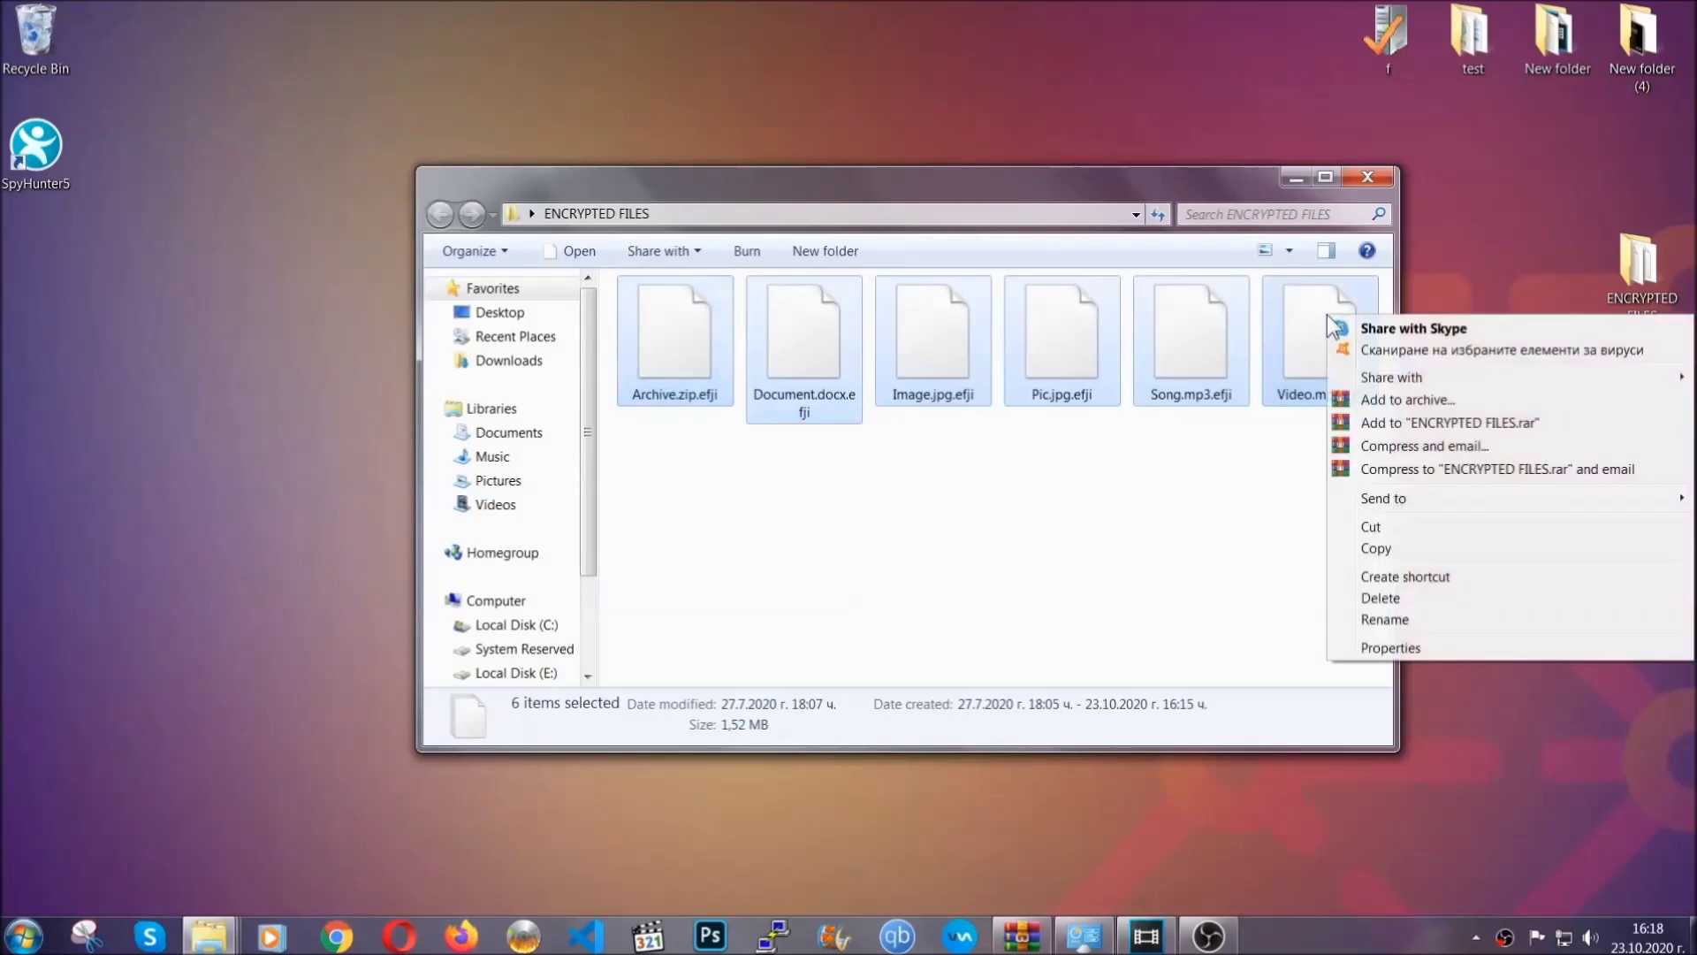
pyautogui.click(1374, 550)
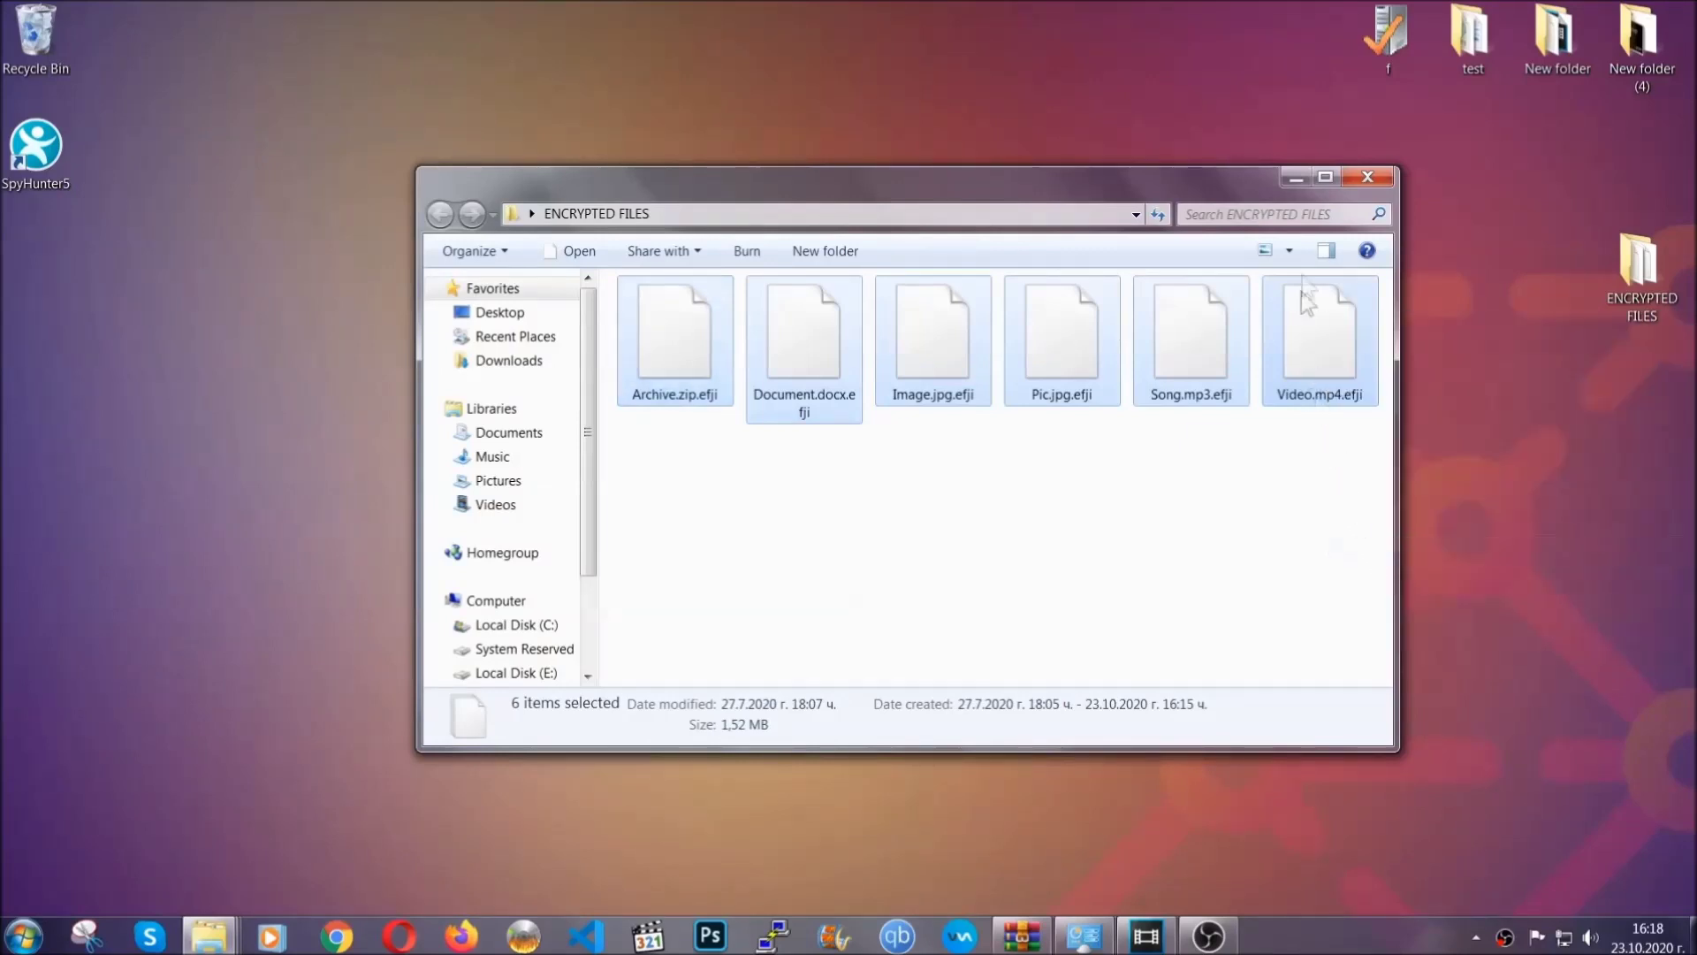
pyautogui.click(1296, 178)
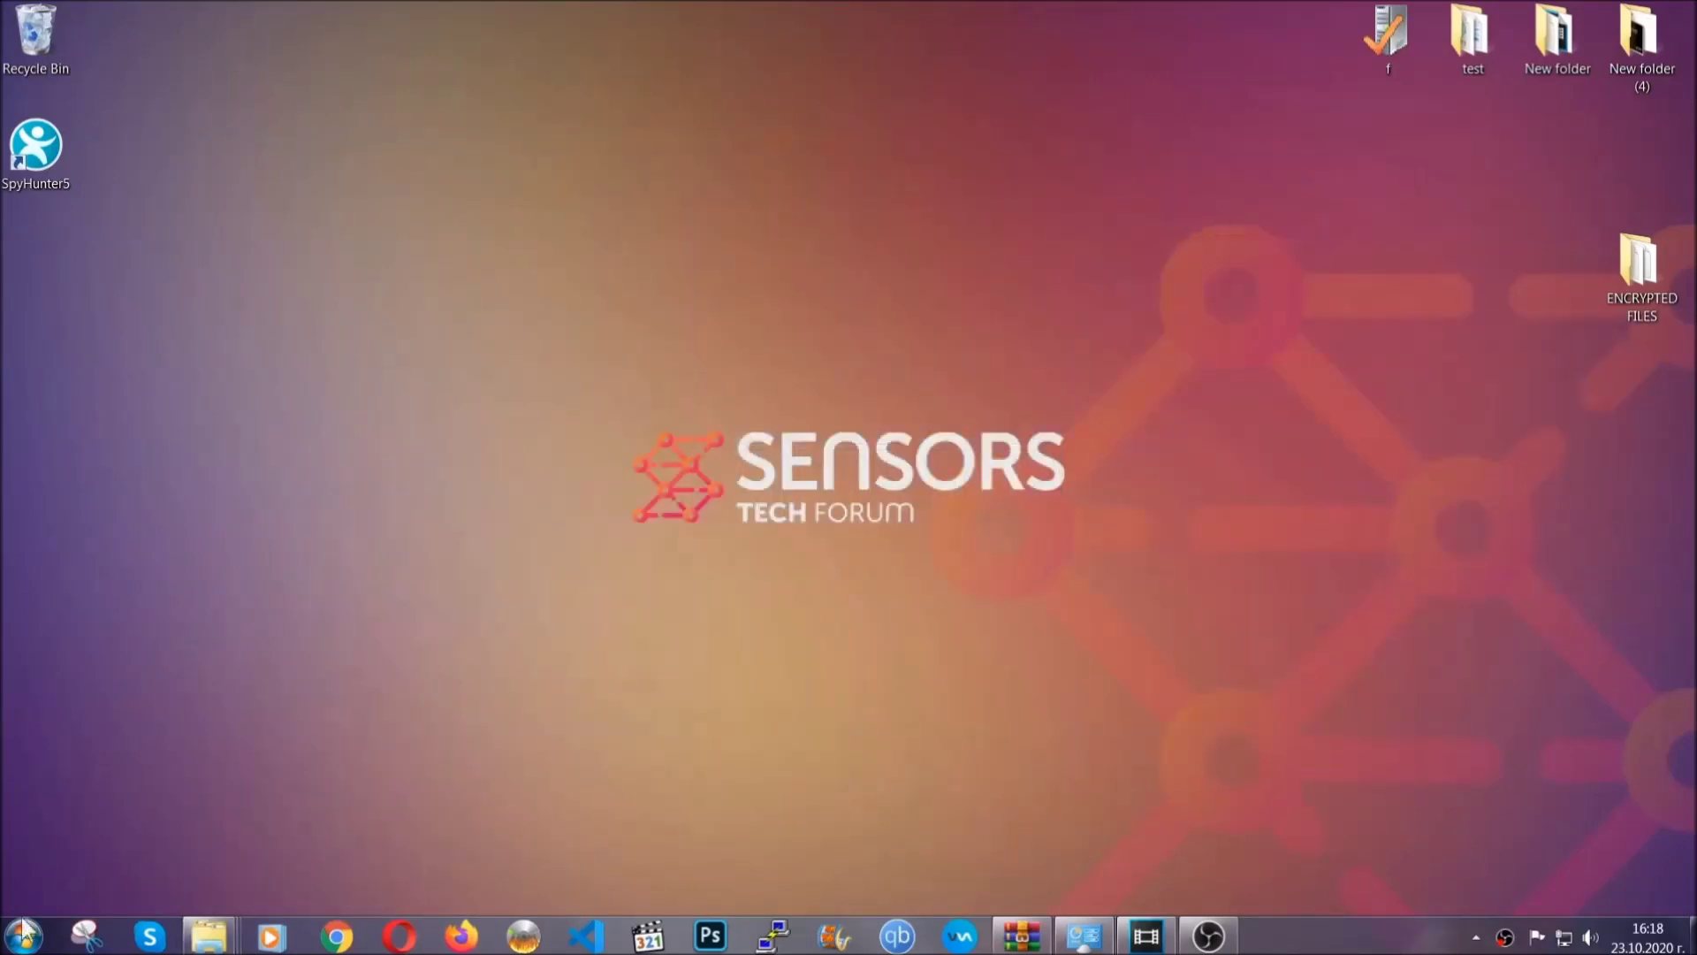
# - Paste the copied files onto FLASH DRIVE (H:) and close the window
pyautogui.click(23, 935)
pyautogui.click(323, 664)
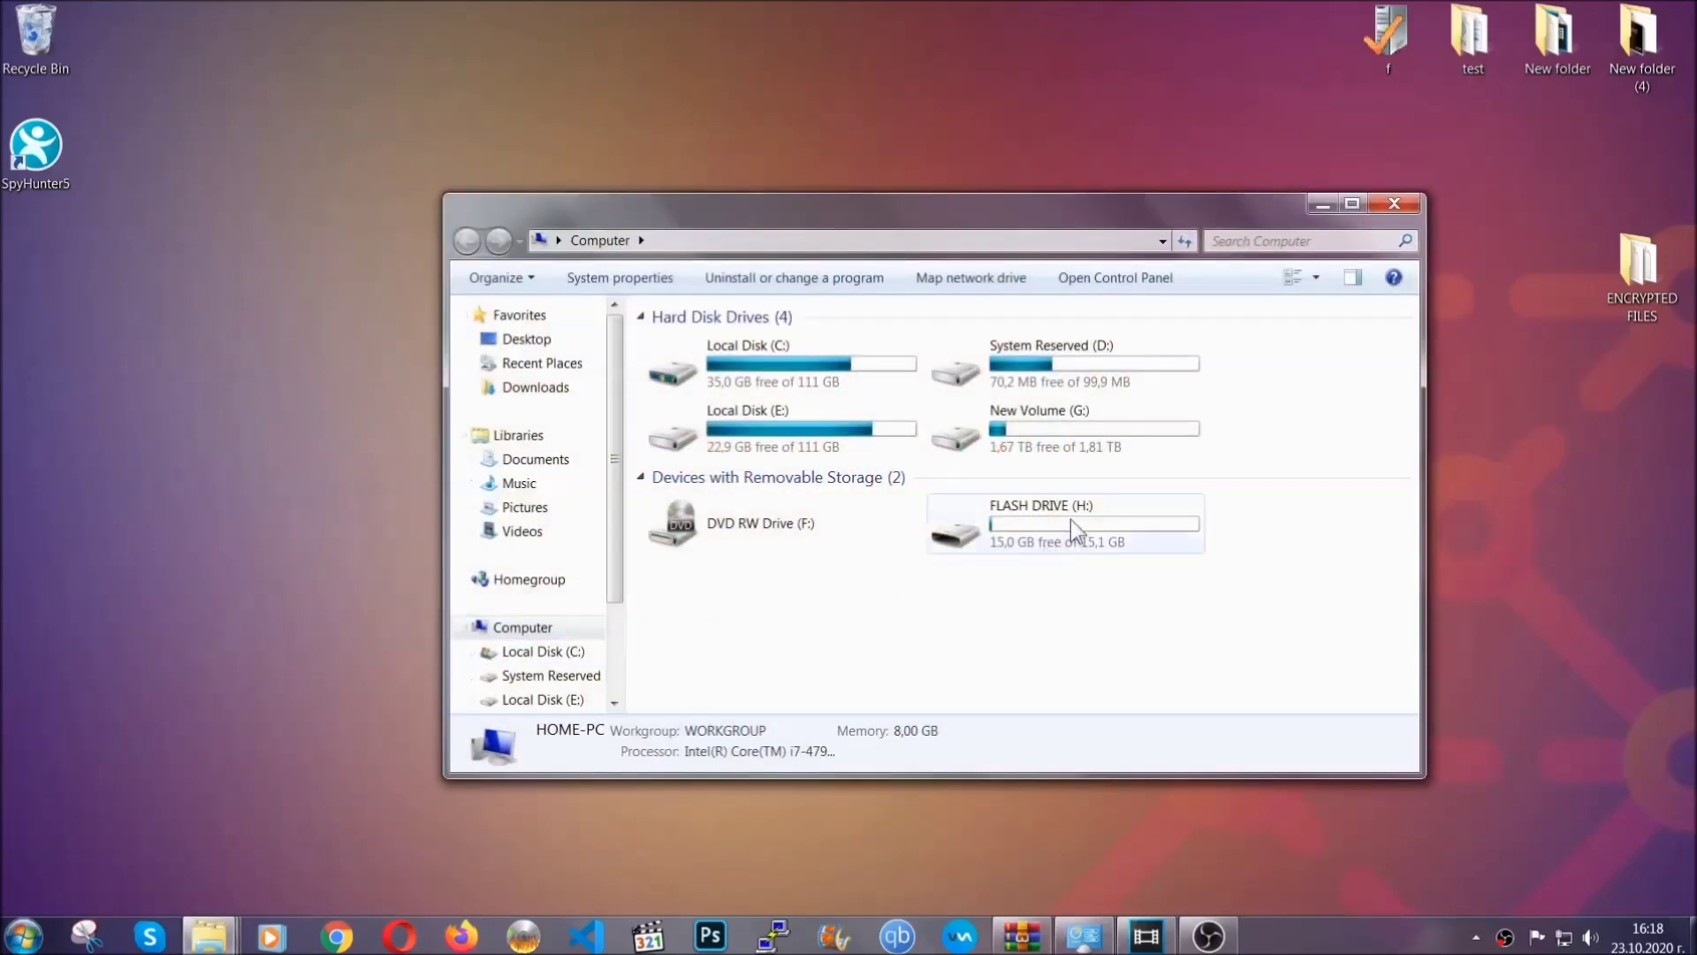
pyautogui.doubleClick(1069, 518)
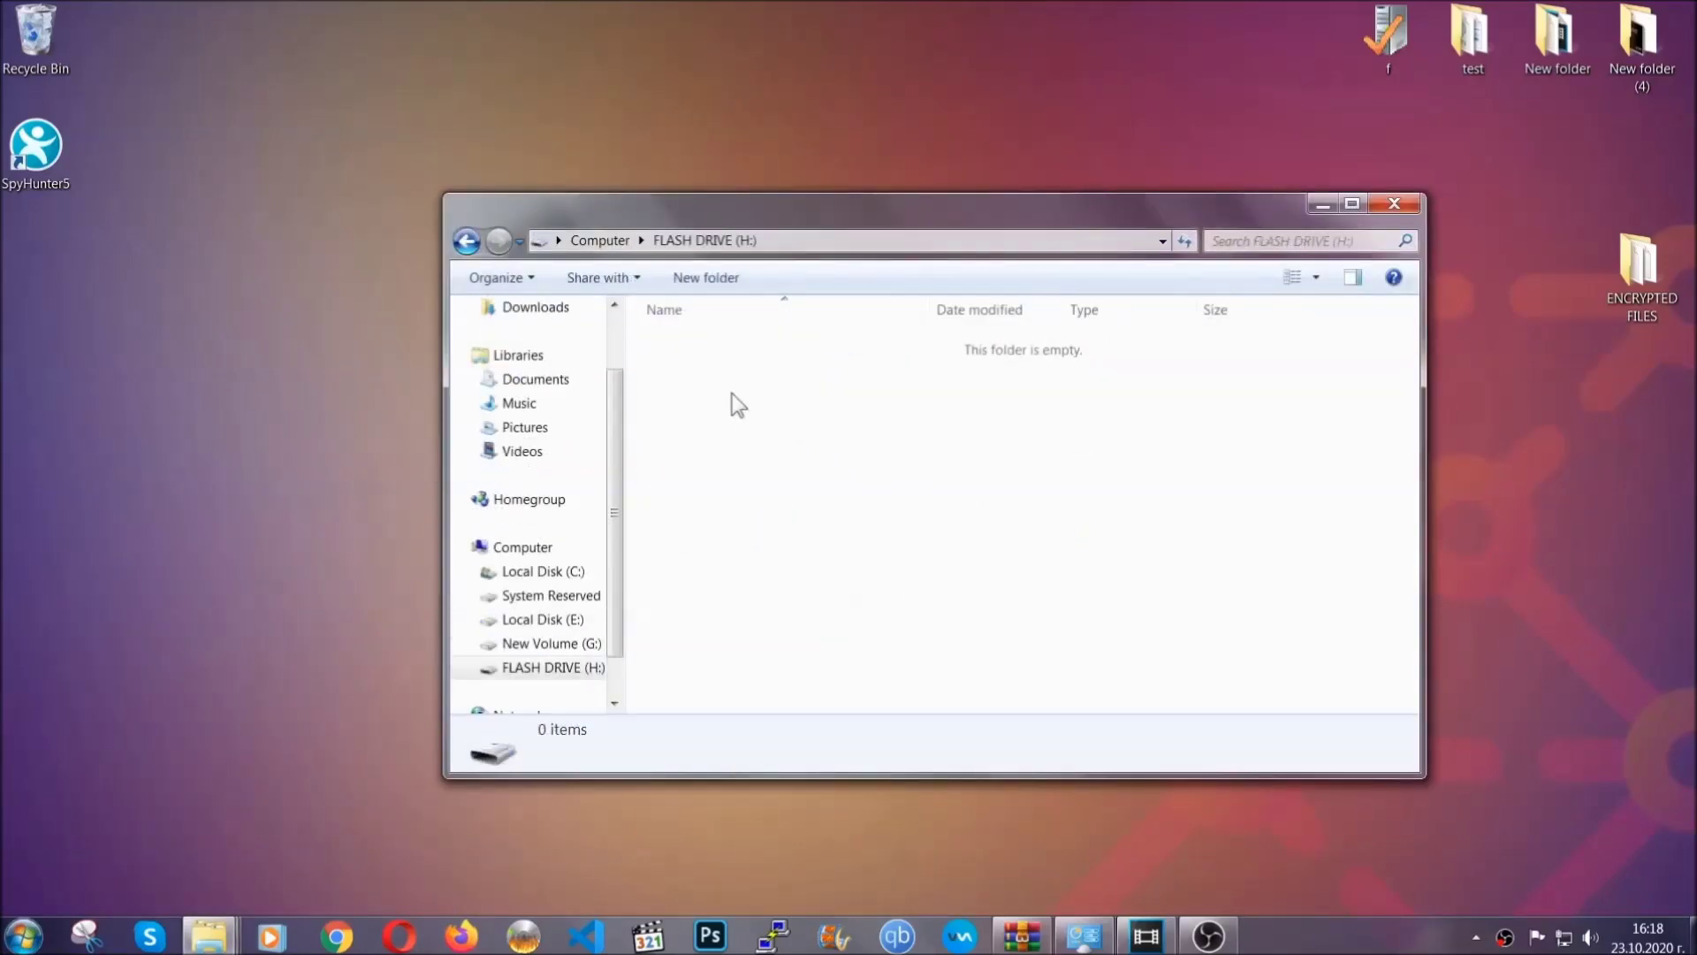
pyautogui.rightClick(732, 395)
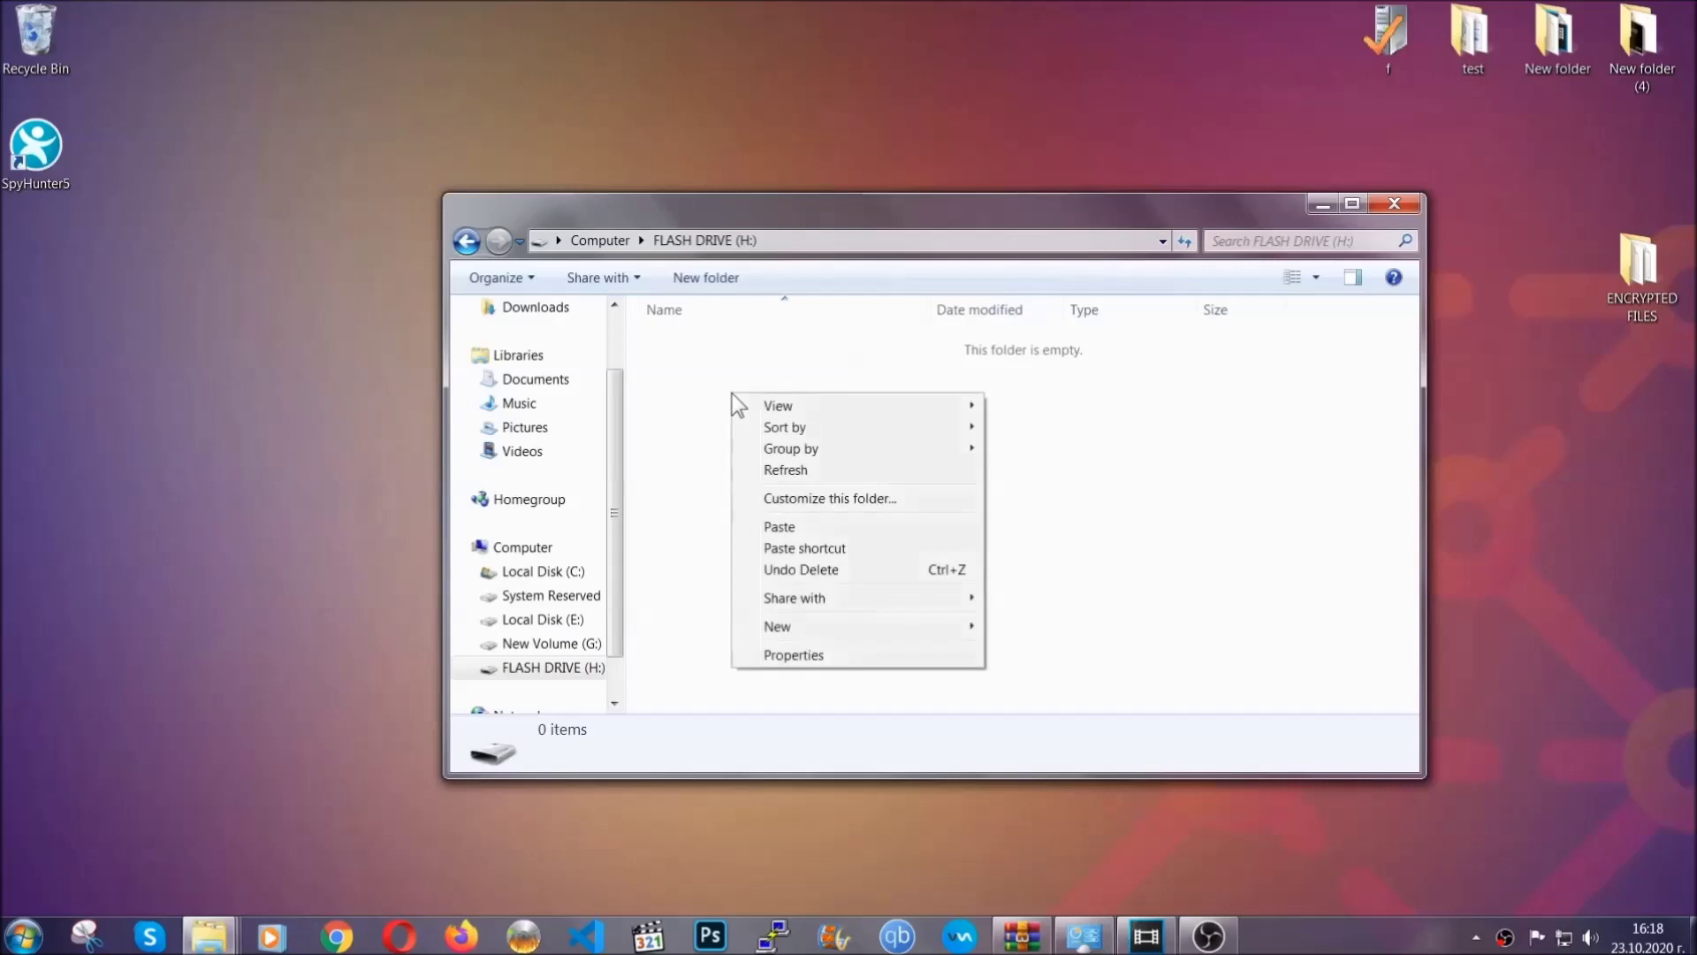
pyautogui.click(773, 528)
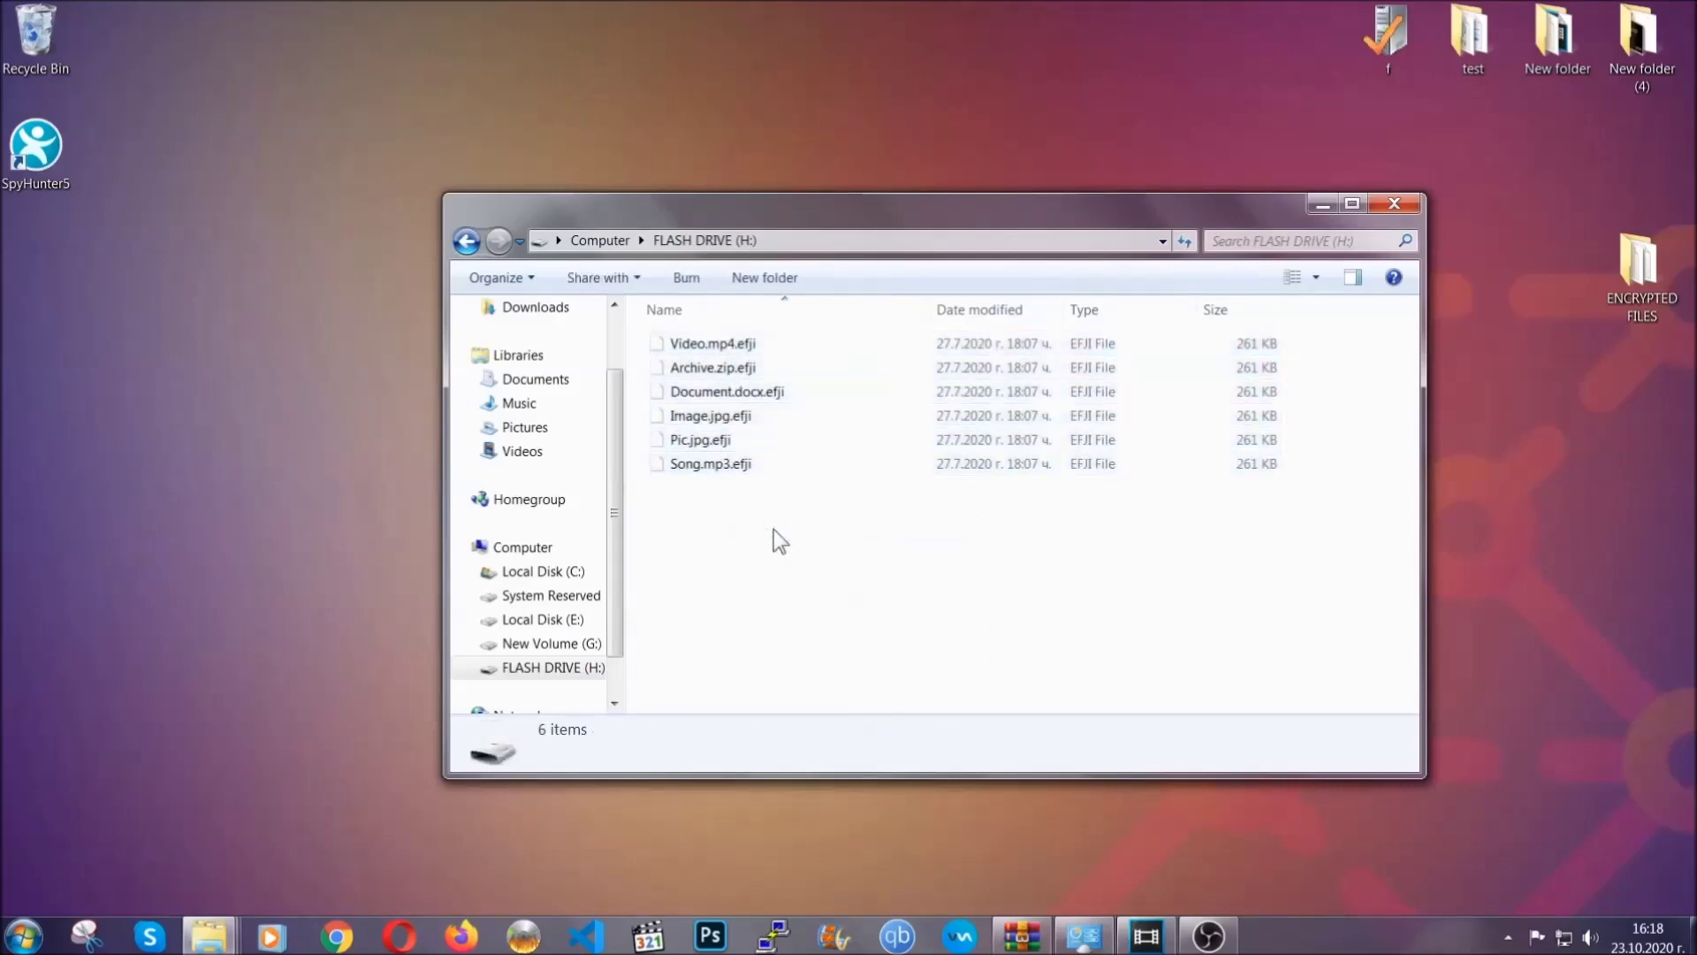
pyautogui.click(1394, 205)
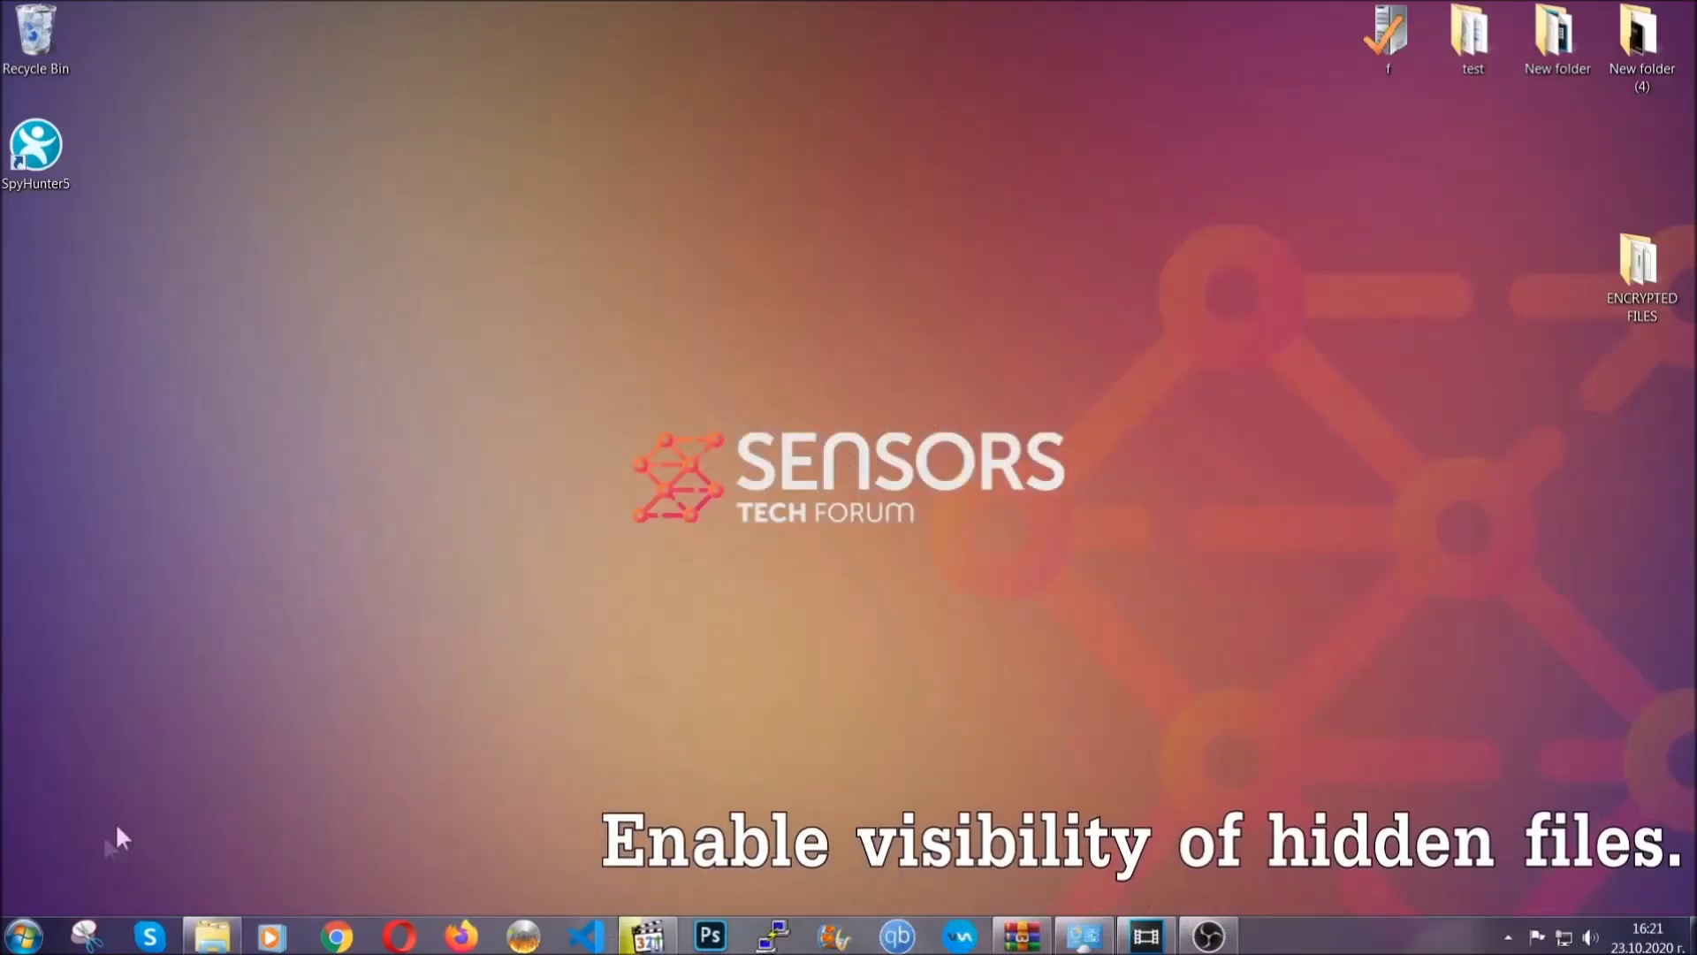
# - Search 'show hidden files and folders' and apply Show hidden files, folders, and drives
pyautogui.click(24, 935)
pyautogui.click(68, 884)
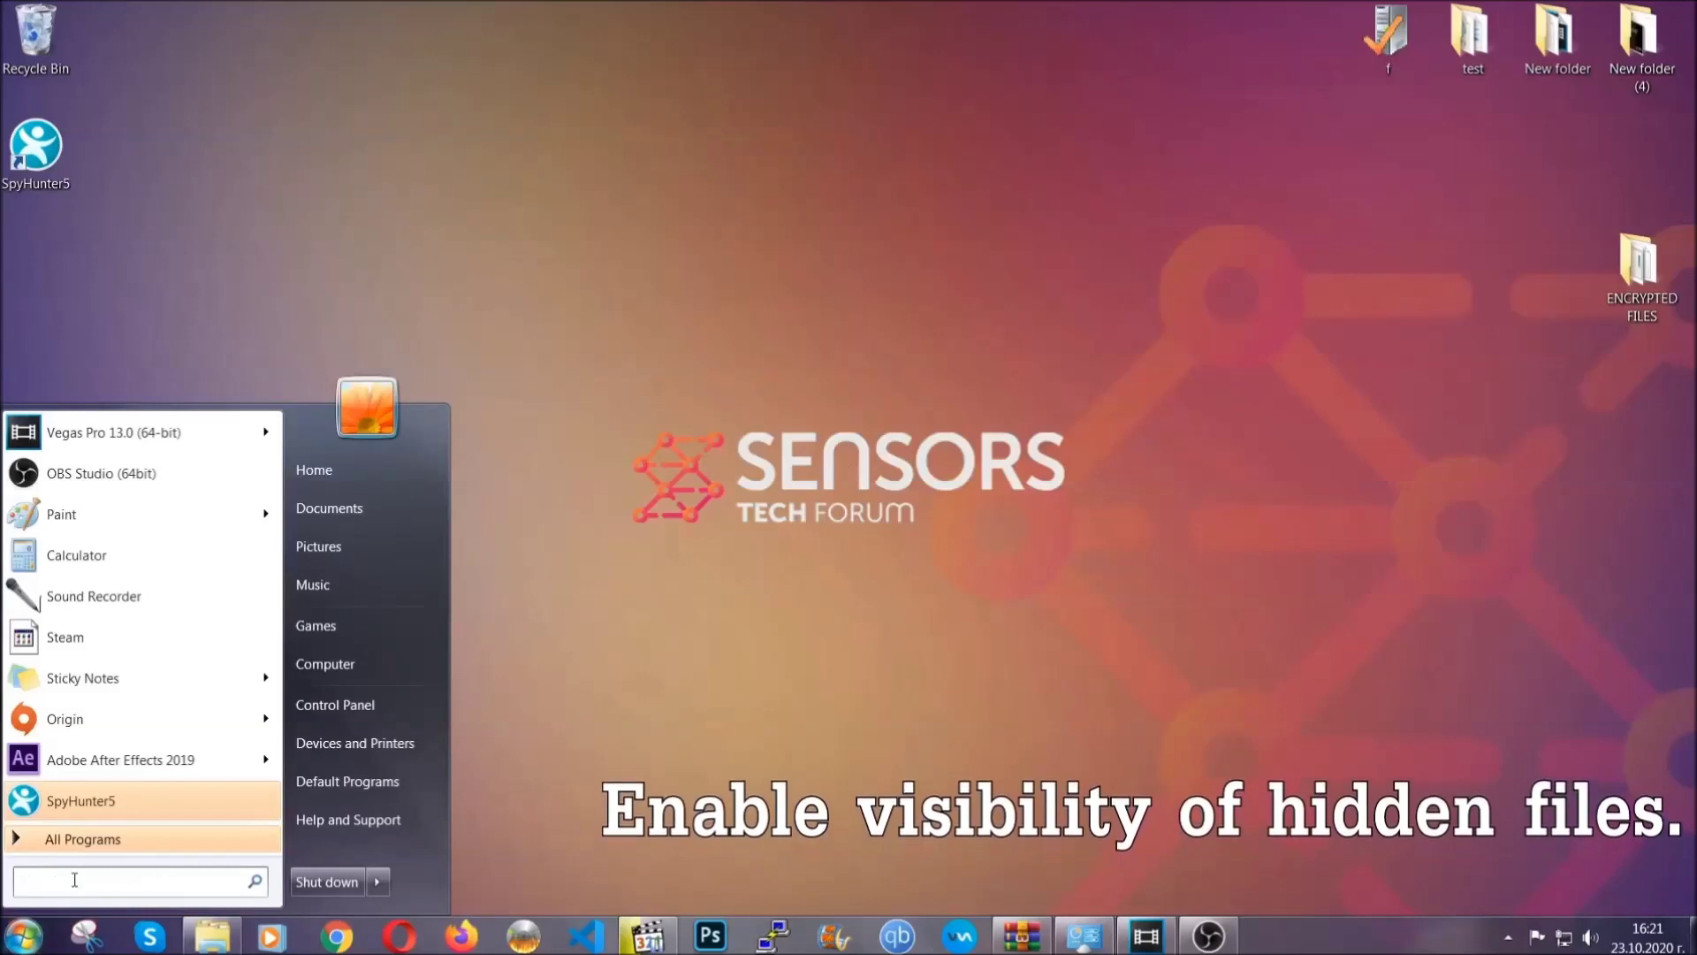
pyautogui.write('showh')
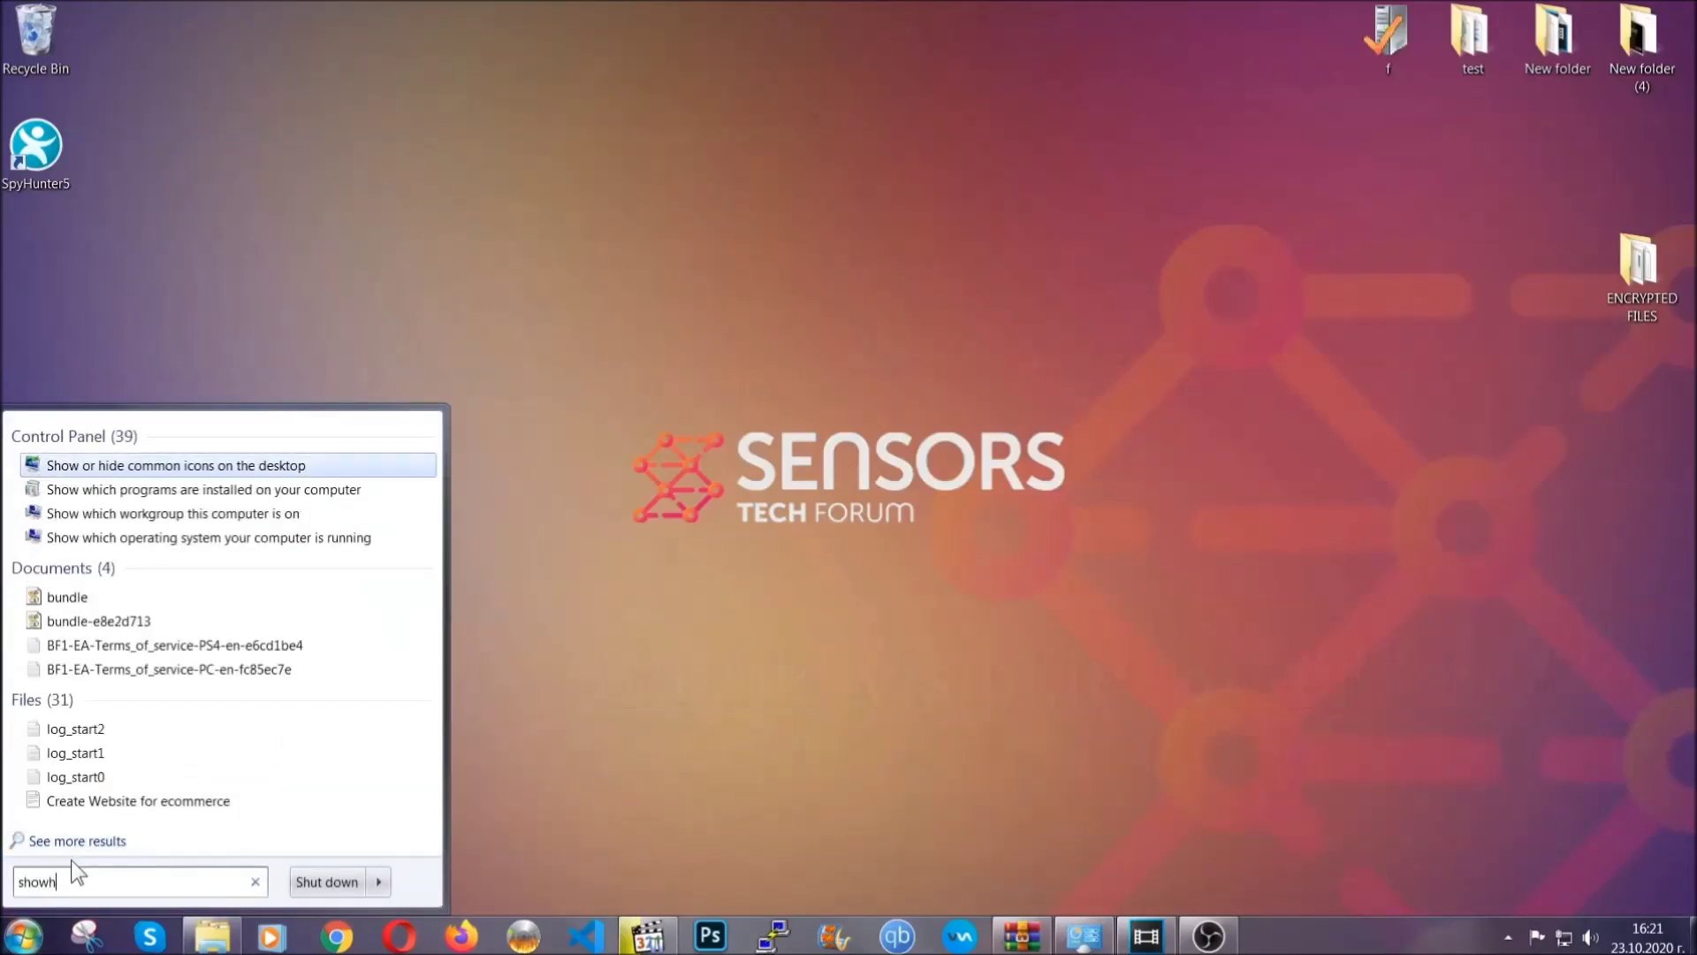
pyautogui.press('BackSpace')
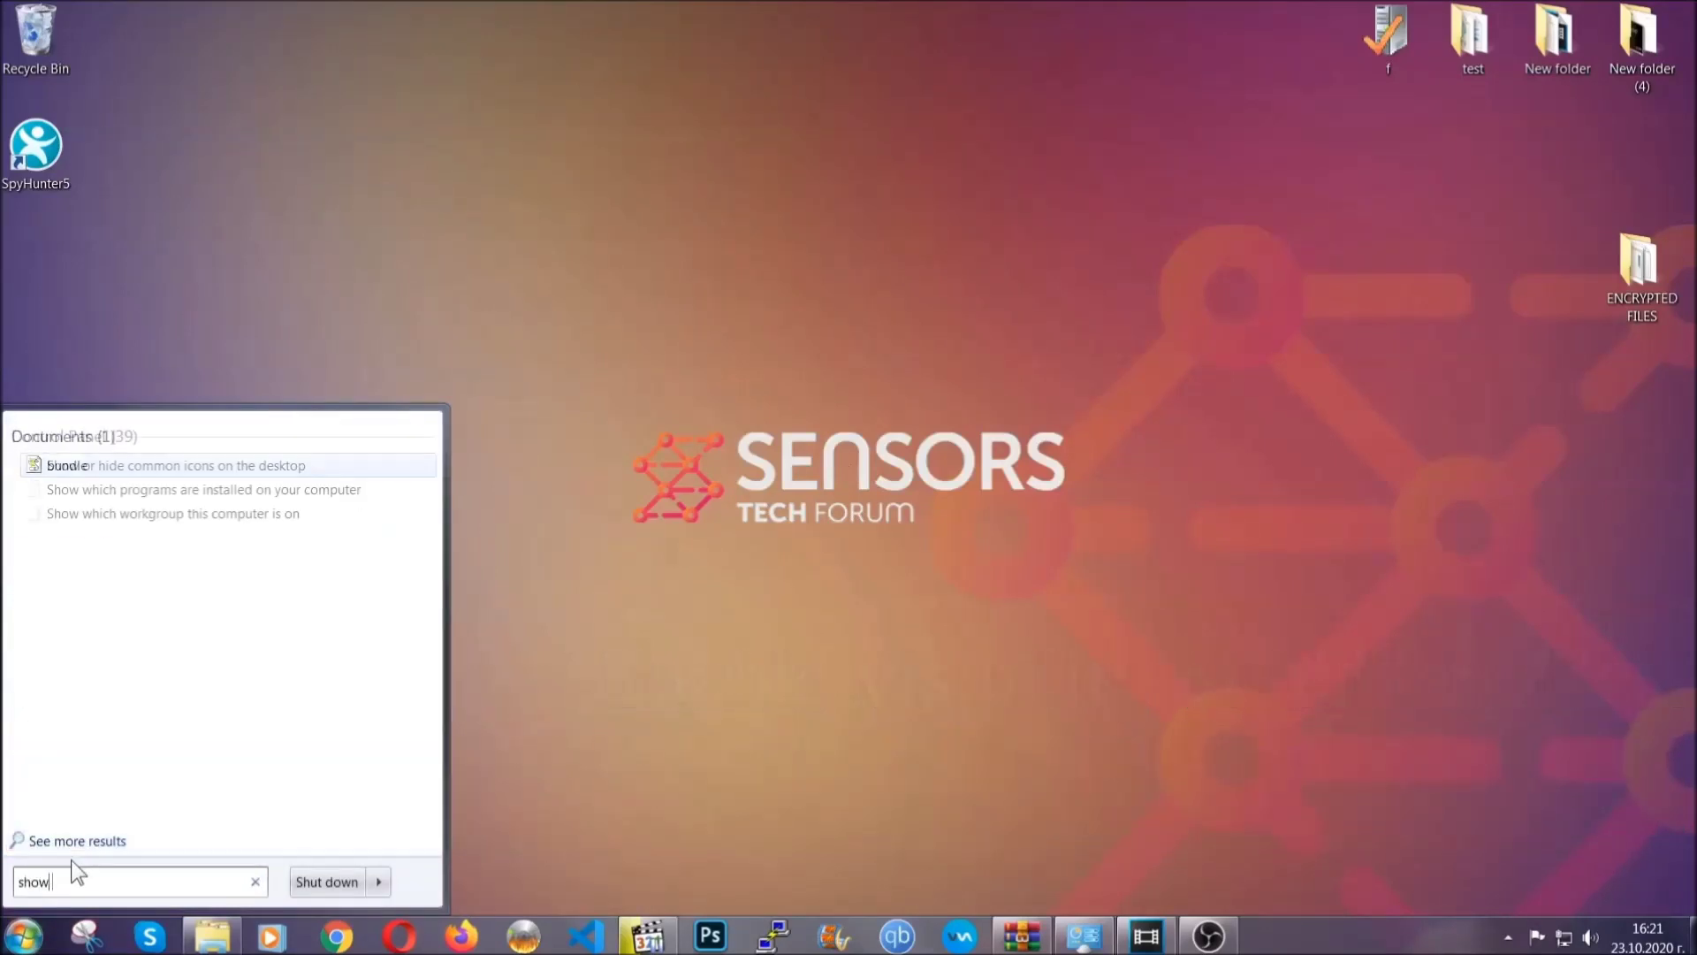
pyautogui.write('hidden files and folders')
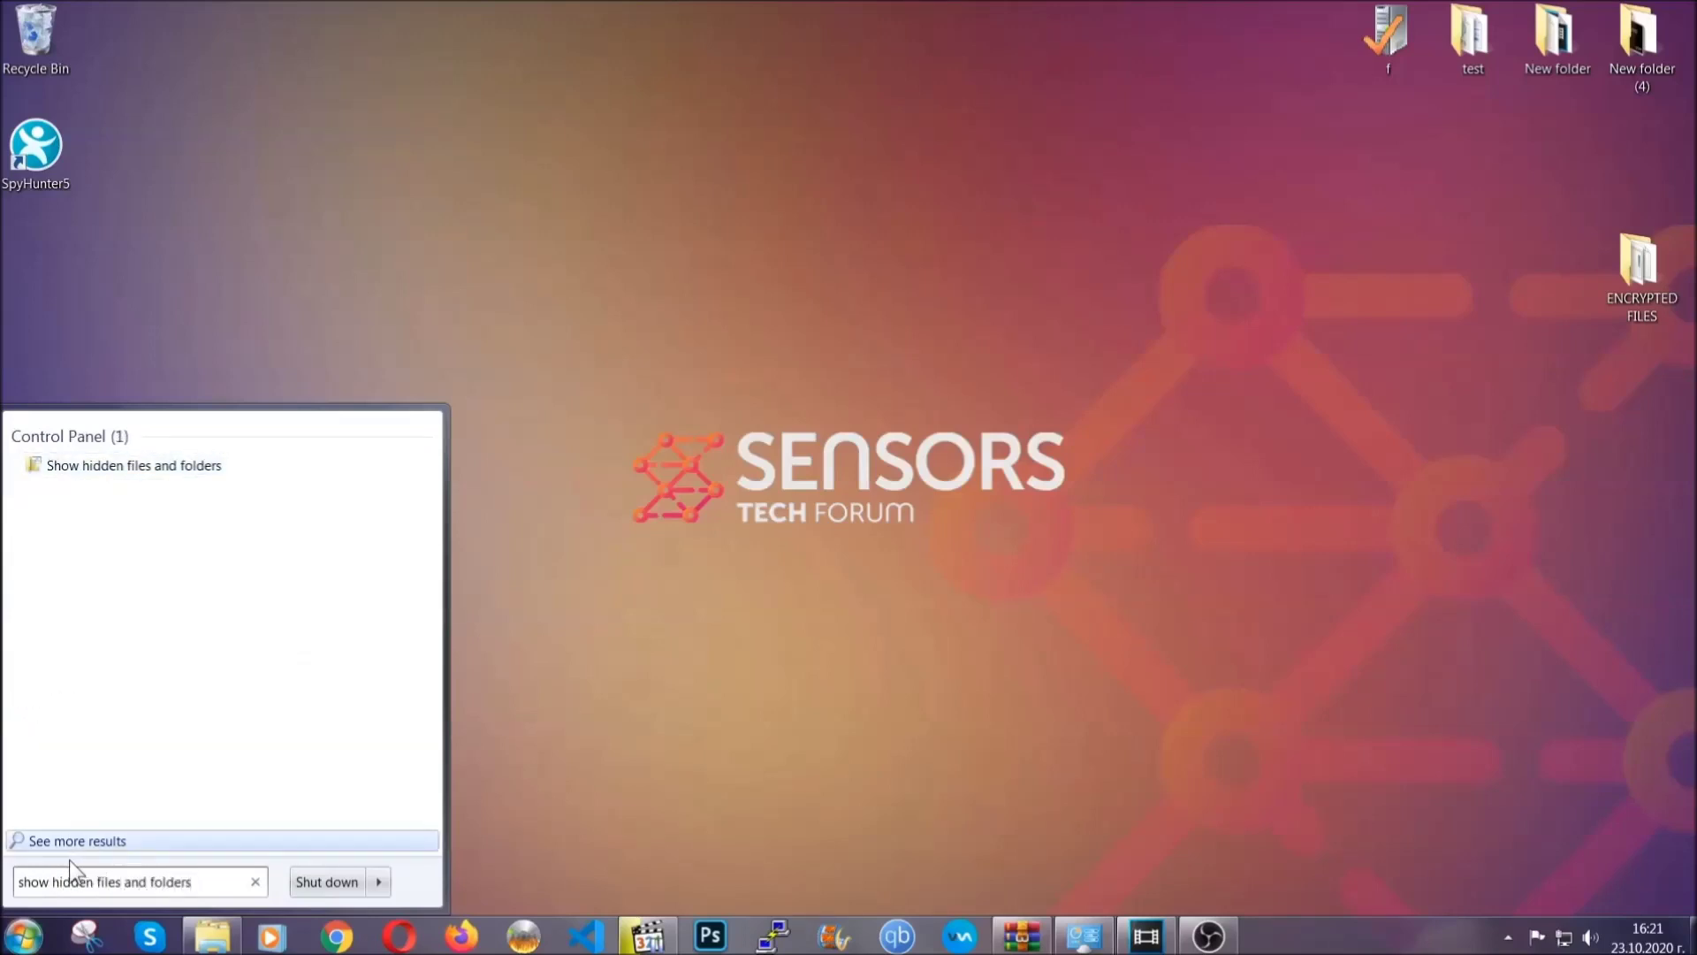
pyautogui.click(200, 466)
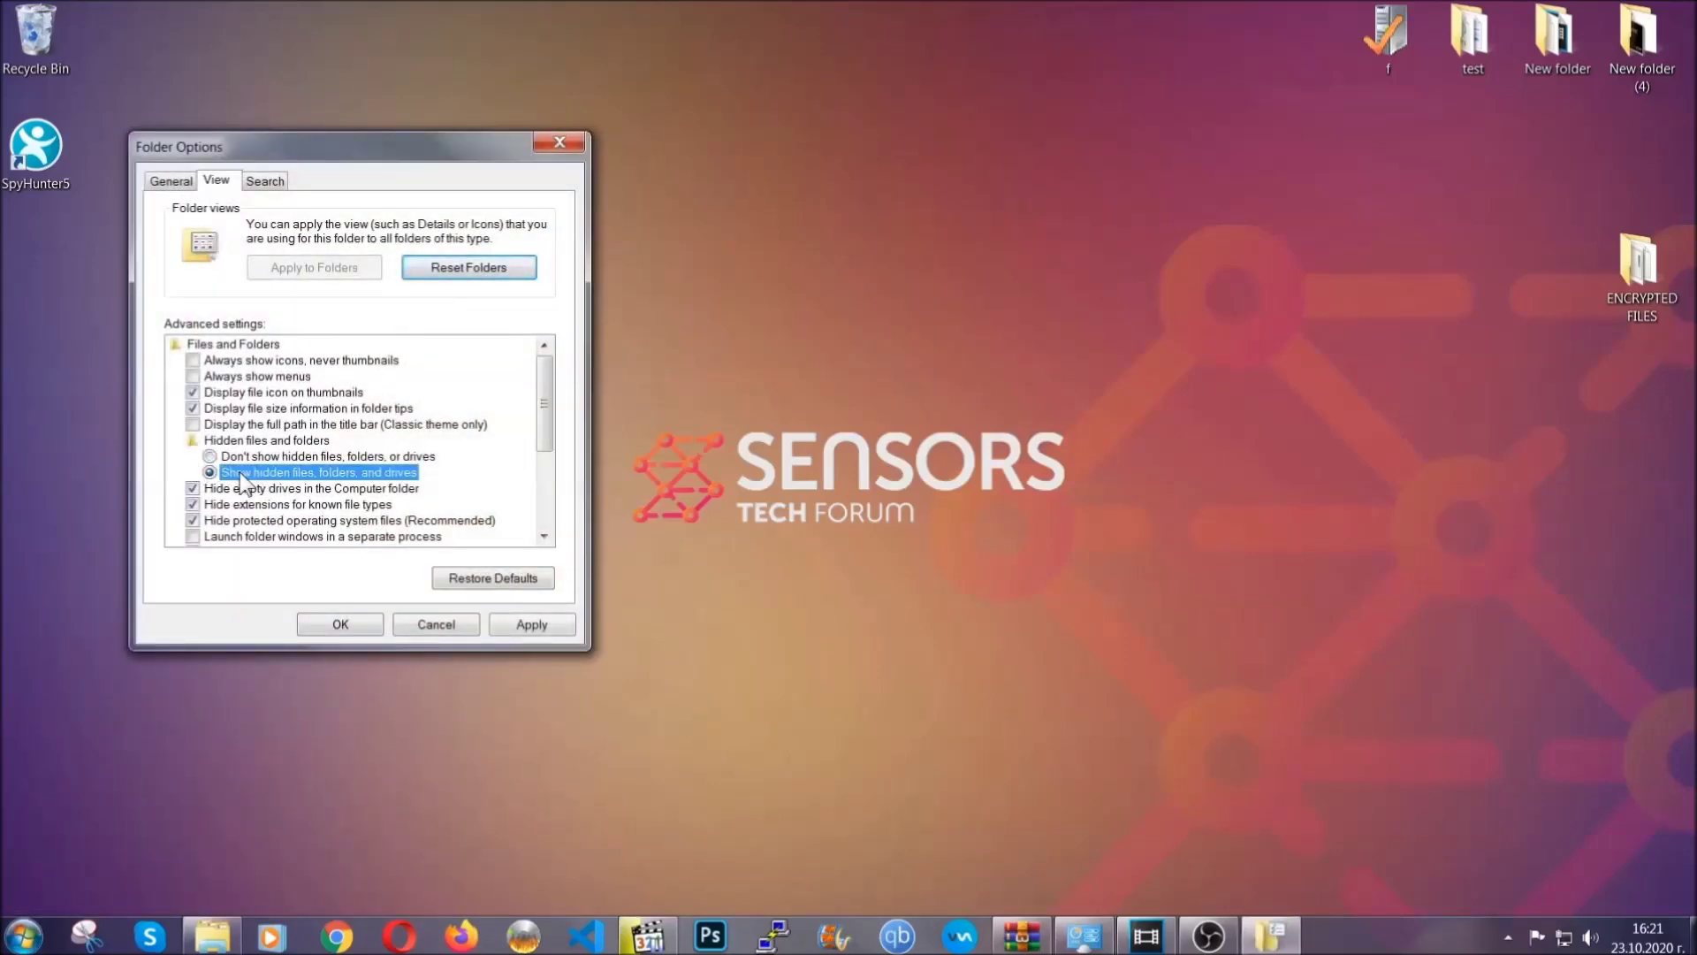
pyautogui.click(525, 629)
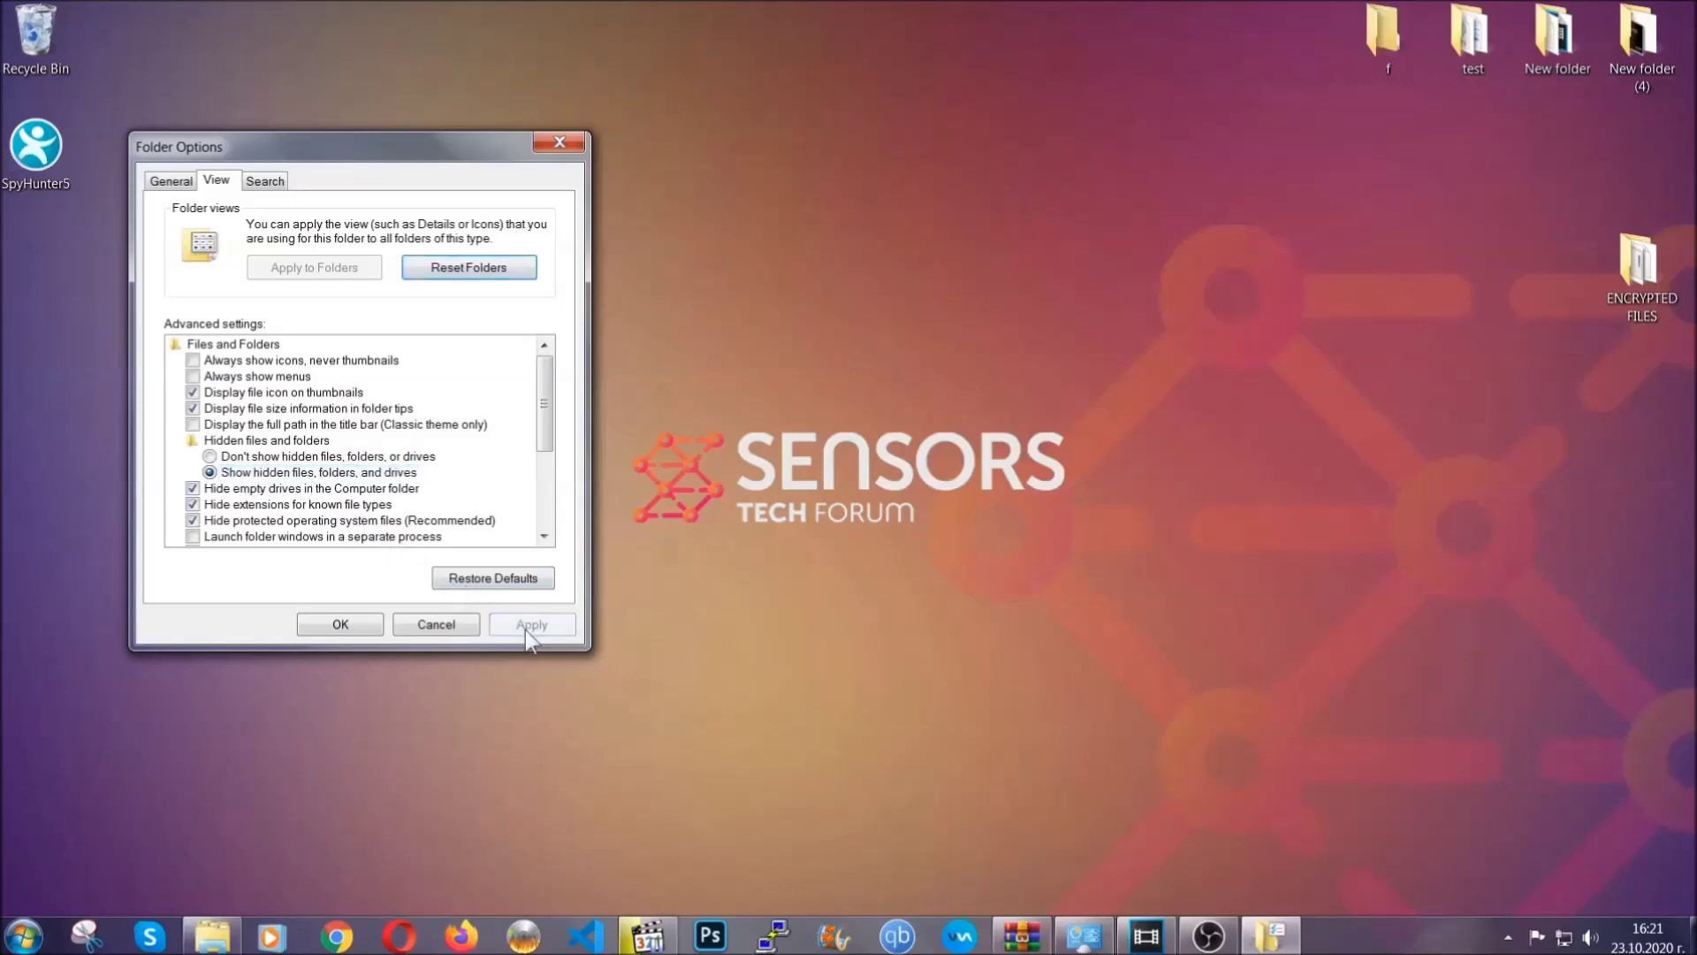
pyautogui.click(340, 624)
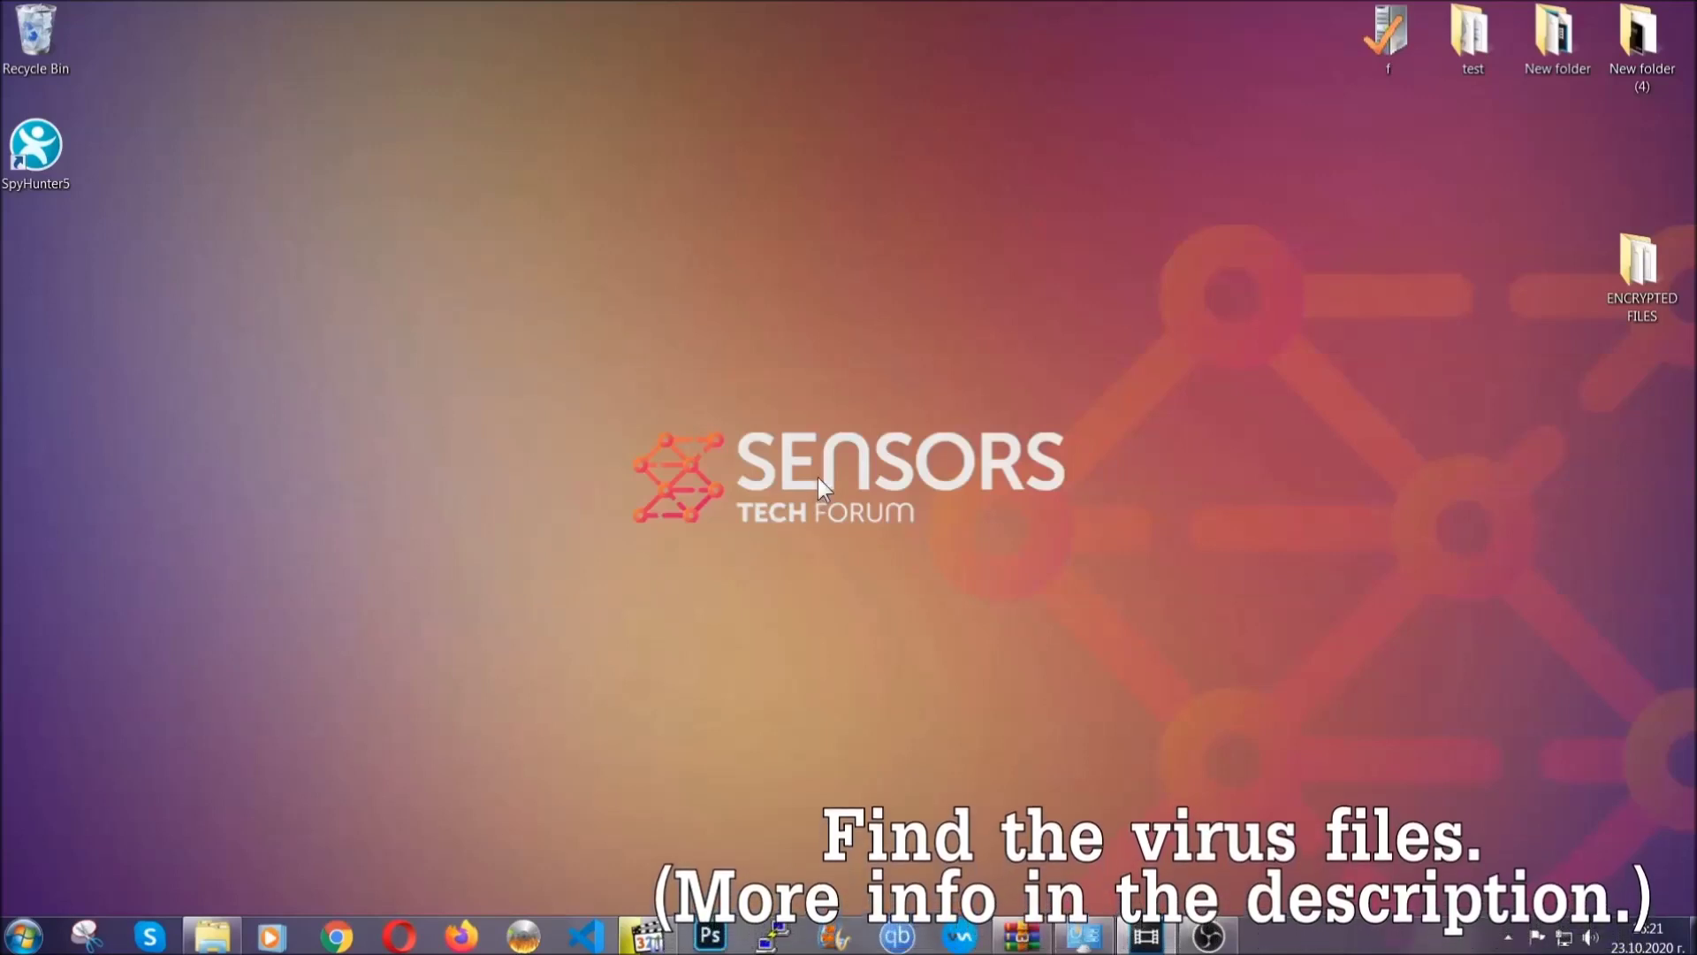
# - Search the whole computer for 'fileextension:exe Example Vir'
pyautogui.click(23, 936)
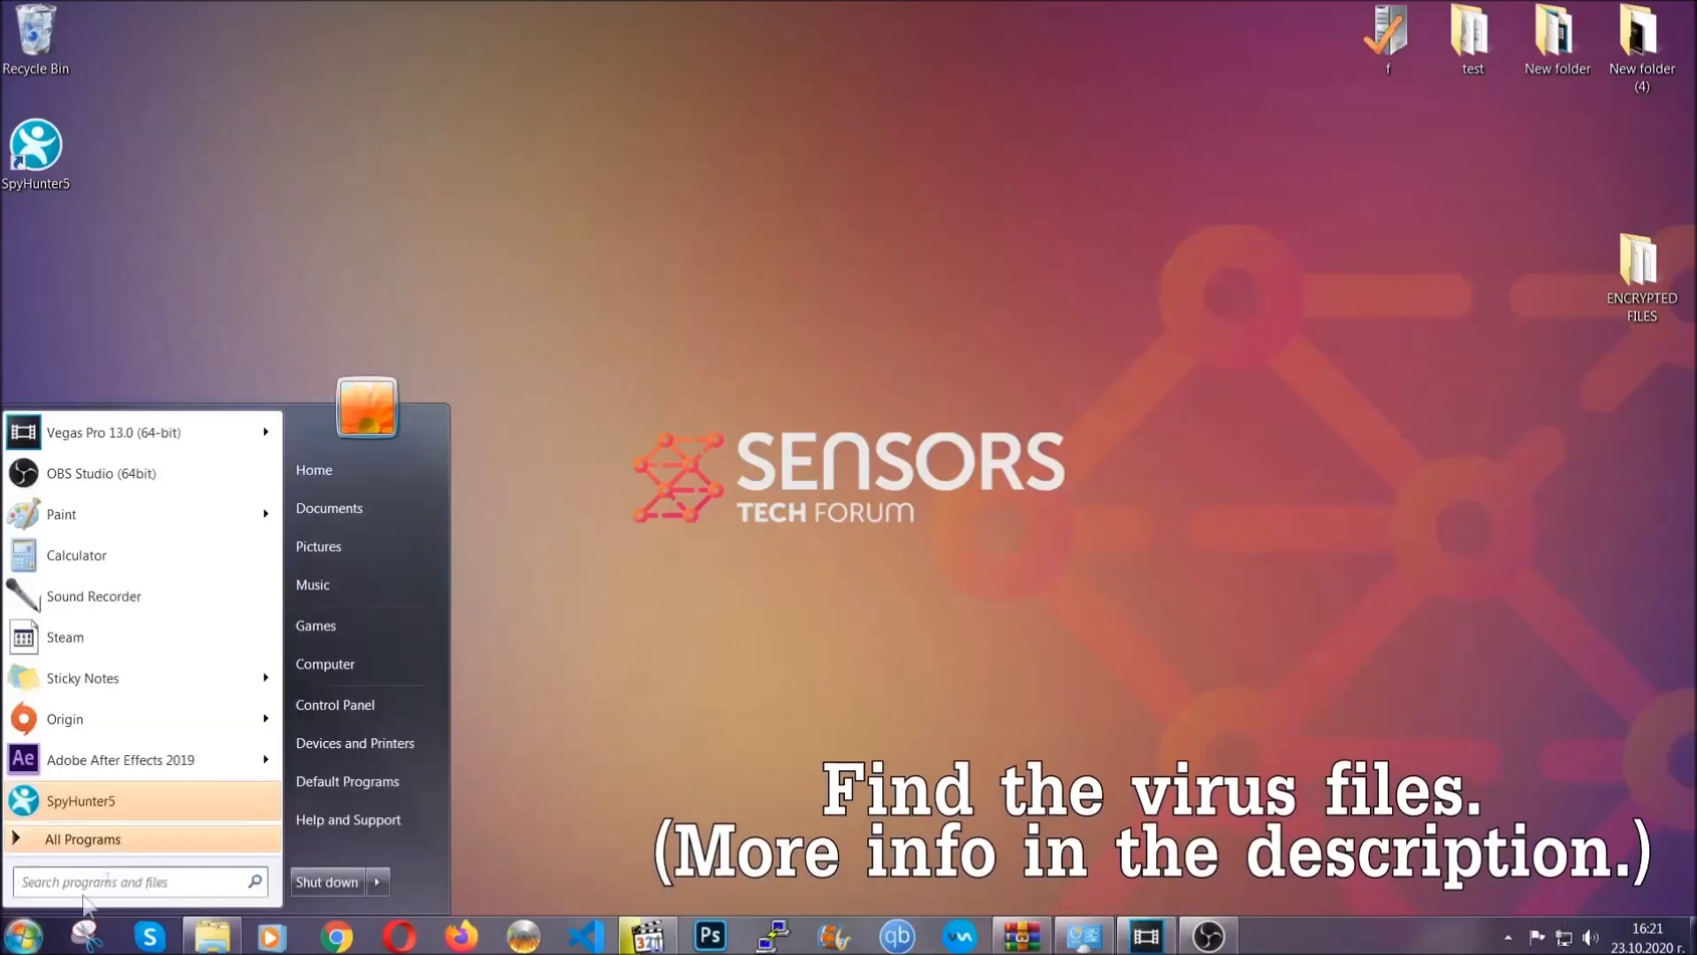
pyautogui.click(348, 663)
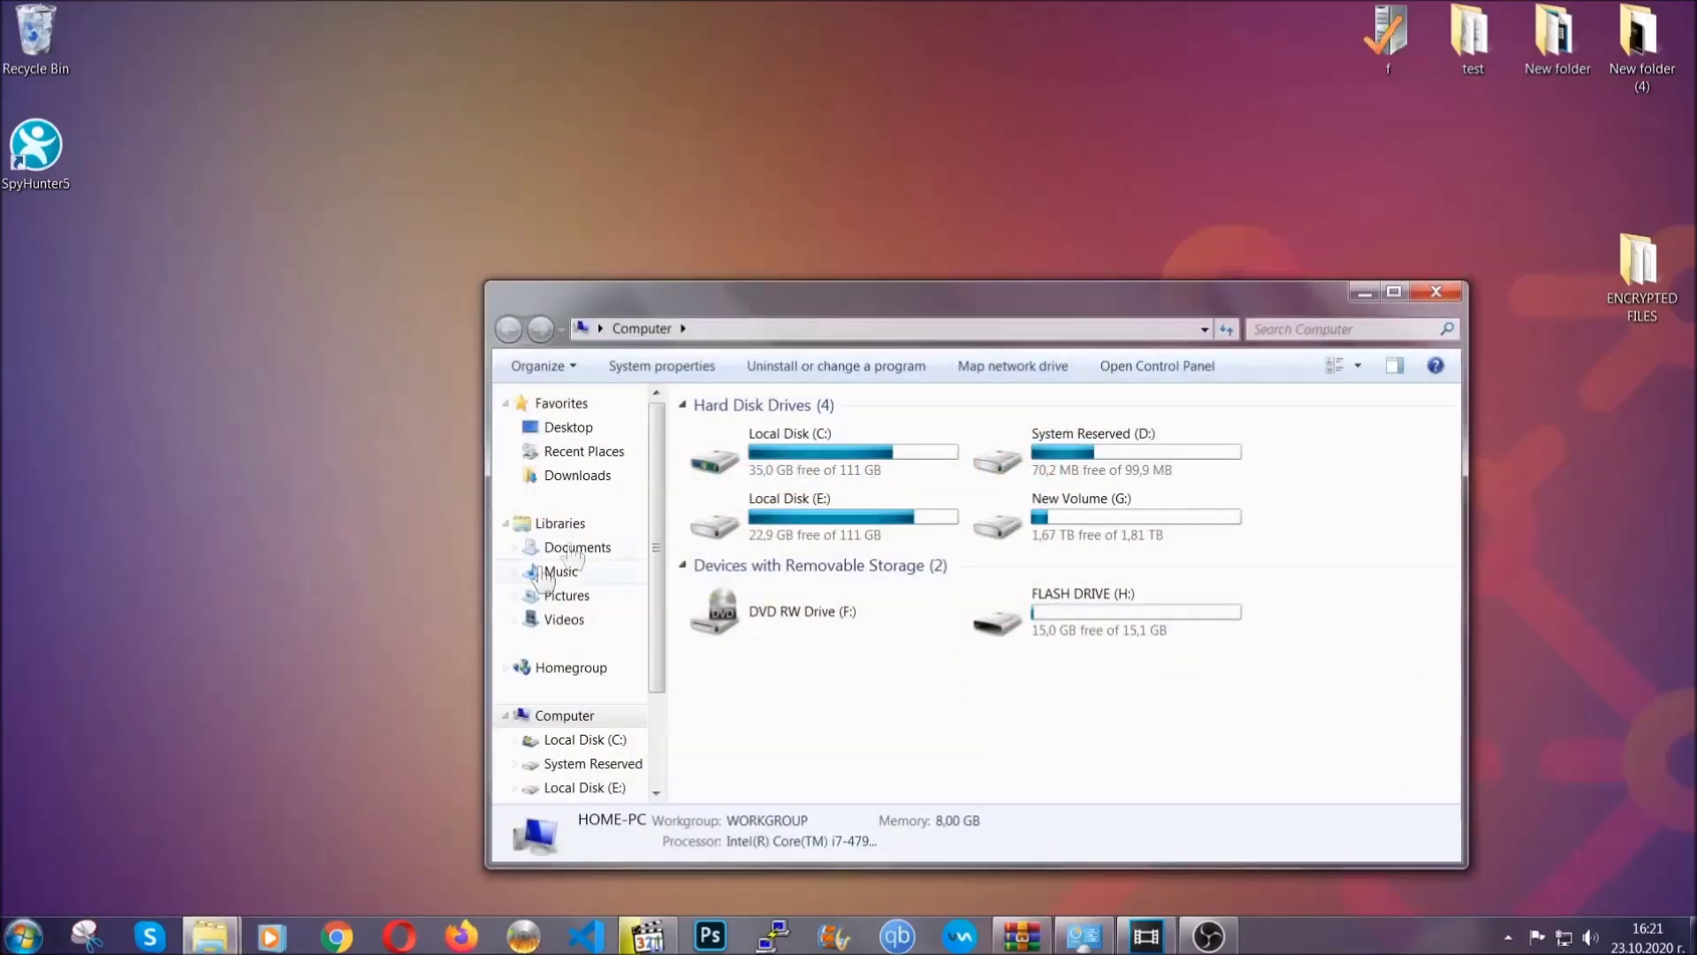
pyautogui.moveTo(923, 311); pyautogui.dragTo(811, 236)
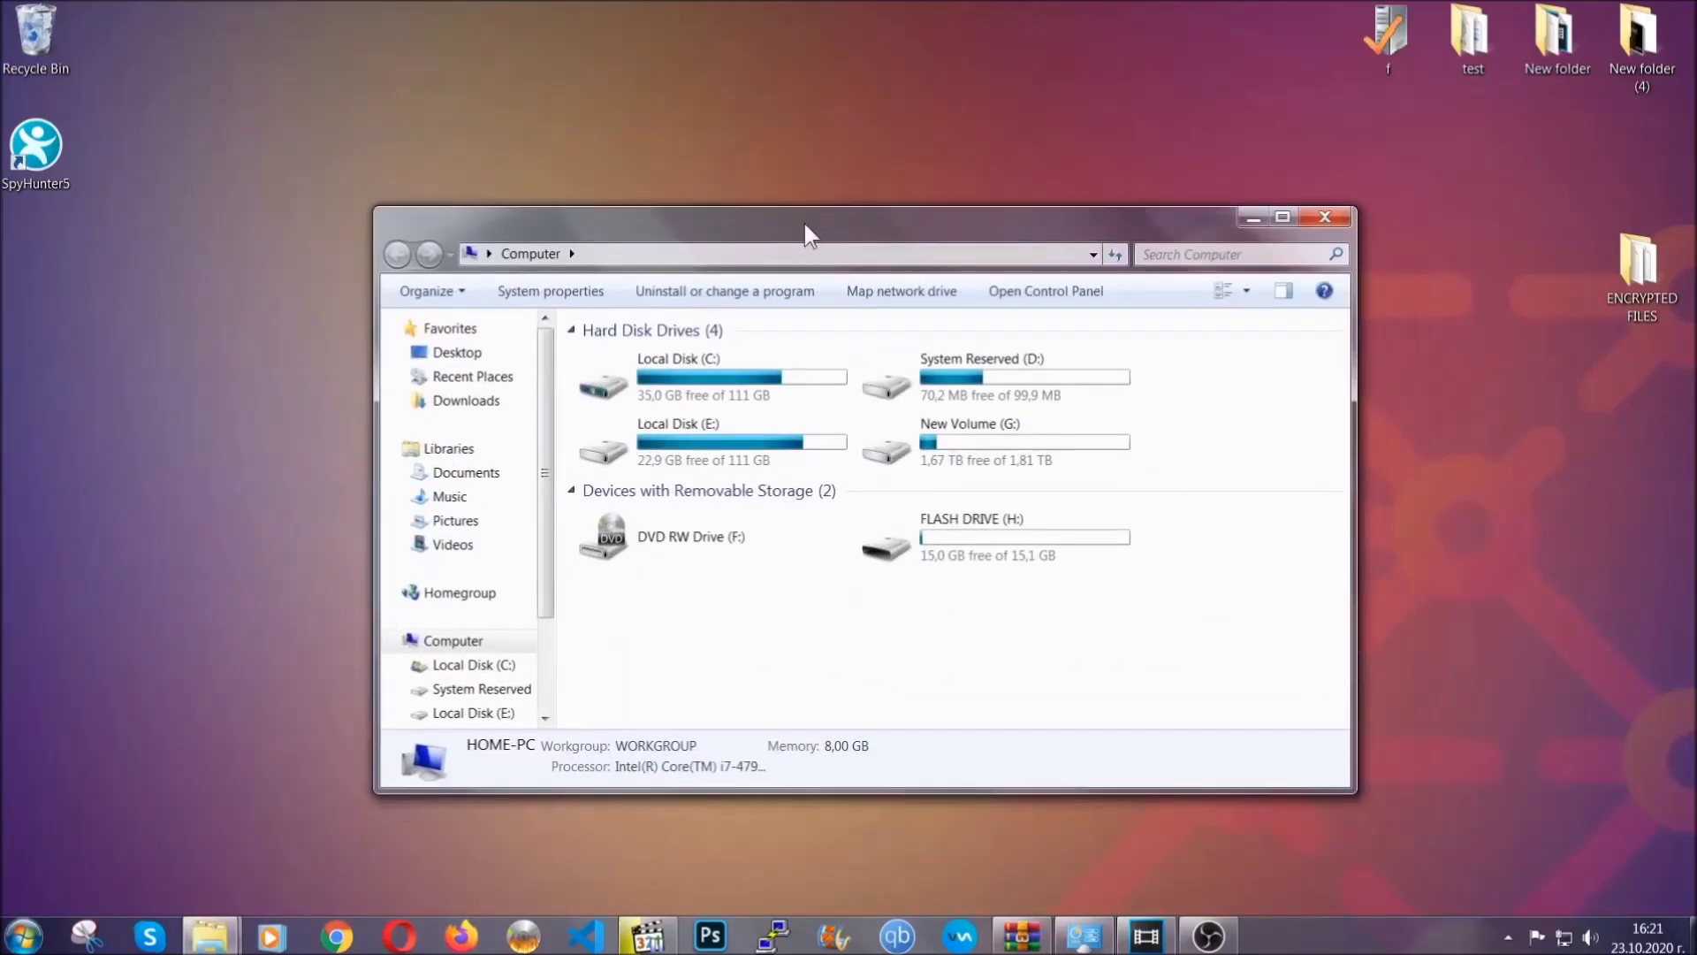
pyautogui.click(1153, 255)
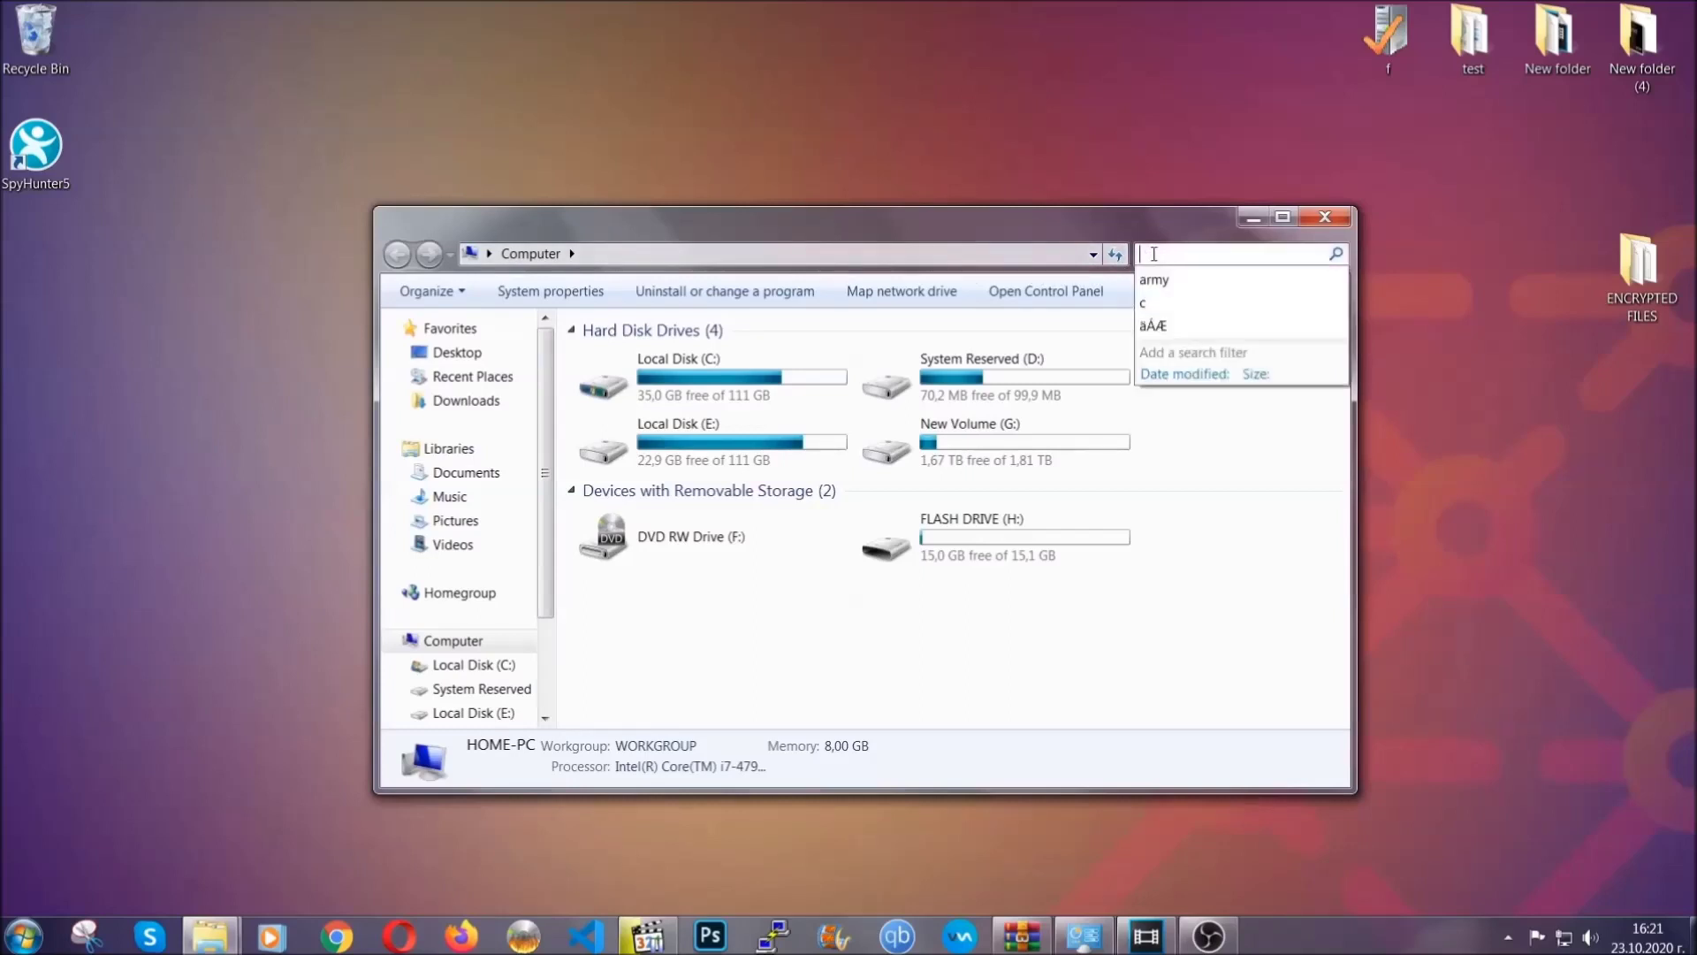
pyautogui.write('file')
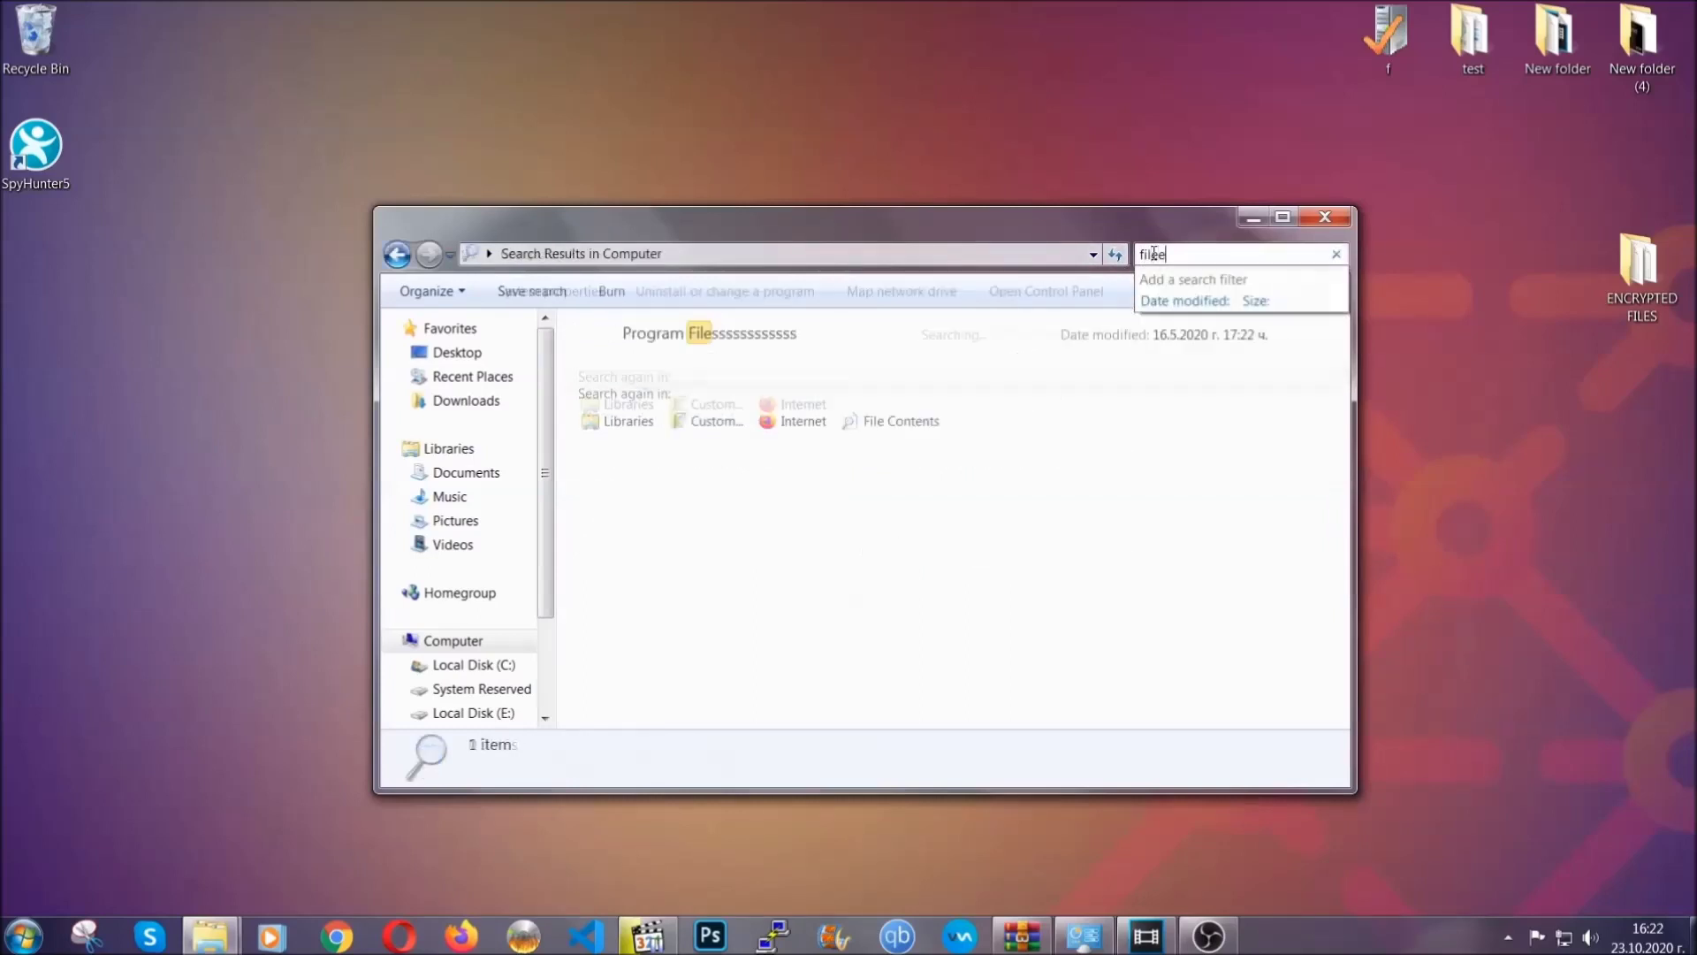
pyautogui.write('extension')
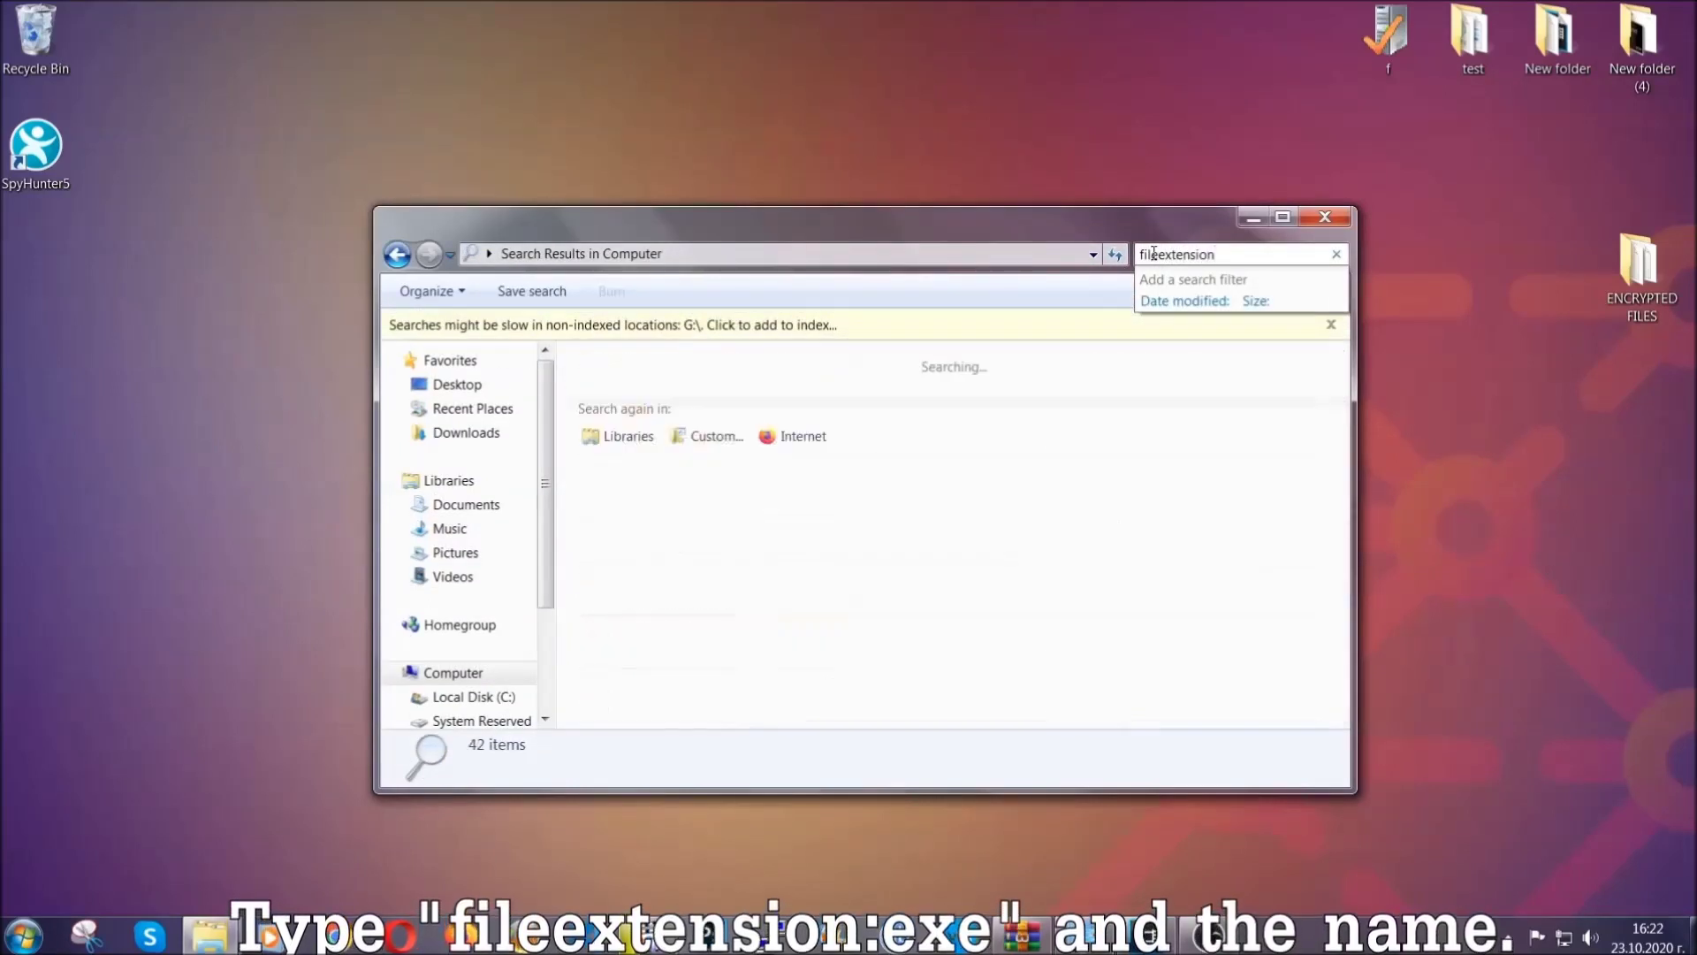
pyautogui.write(':exe E')
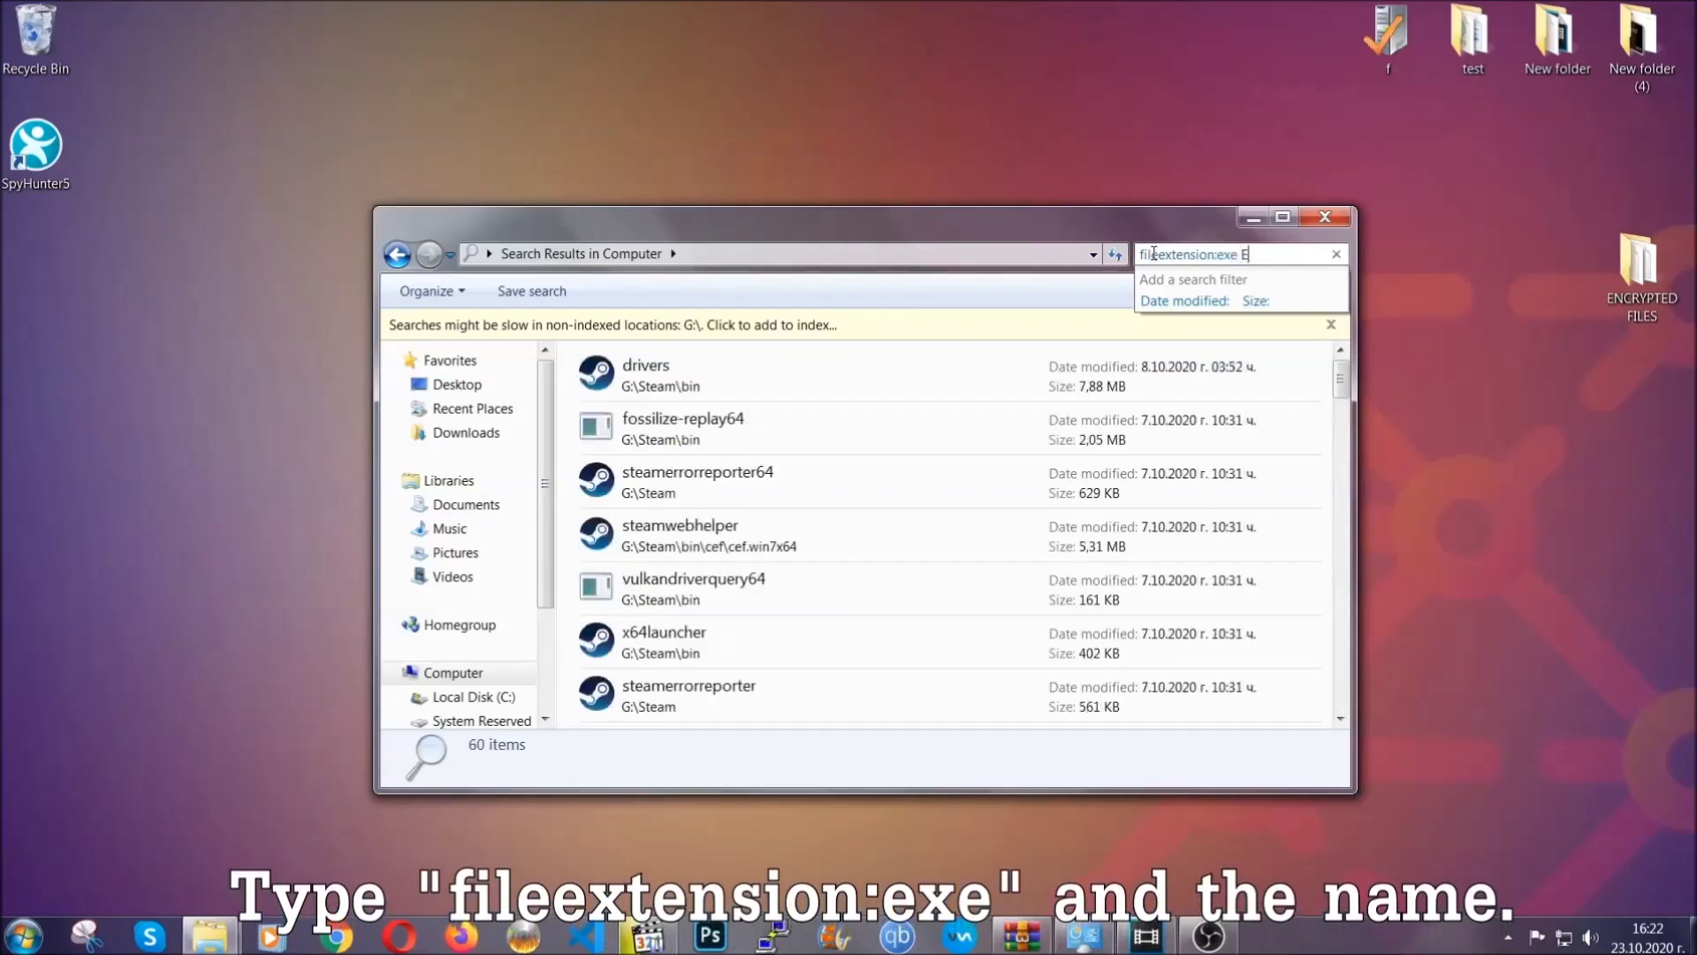
pyautogui.write('xample Virus Name')
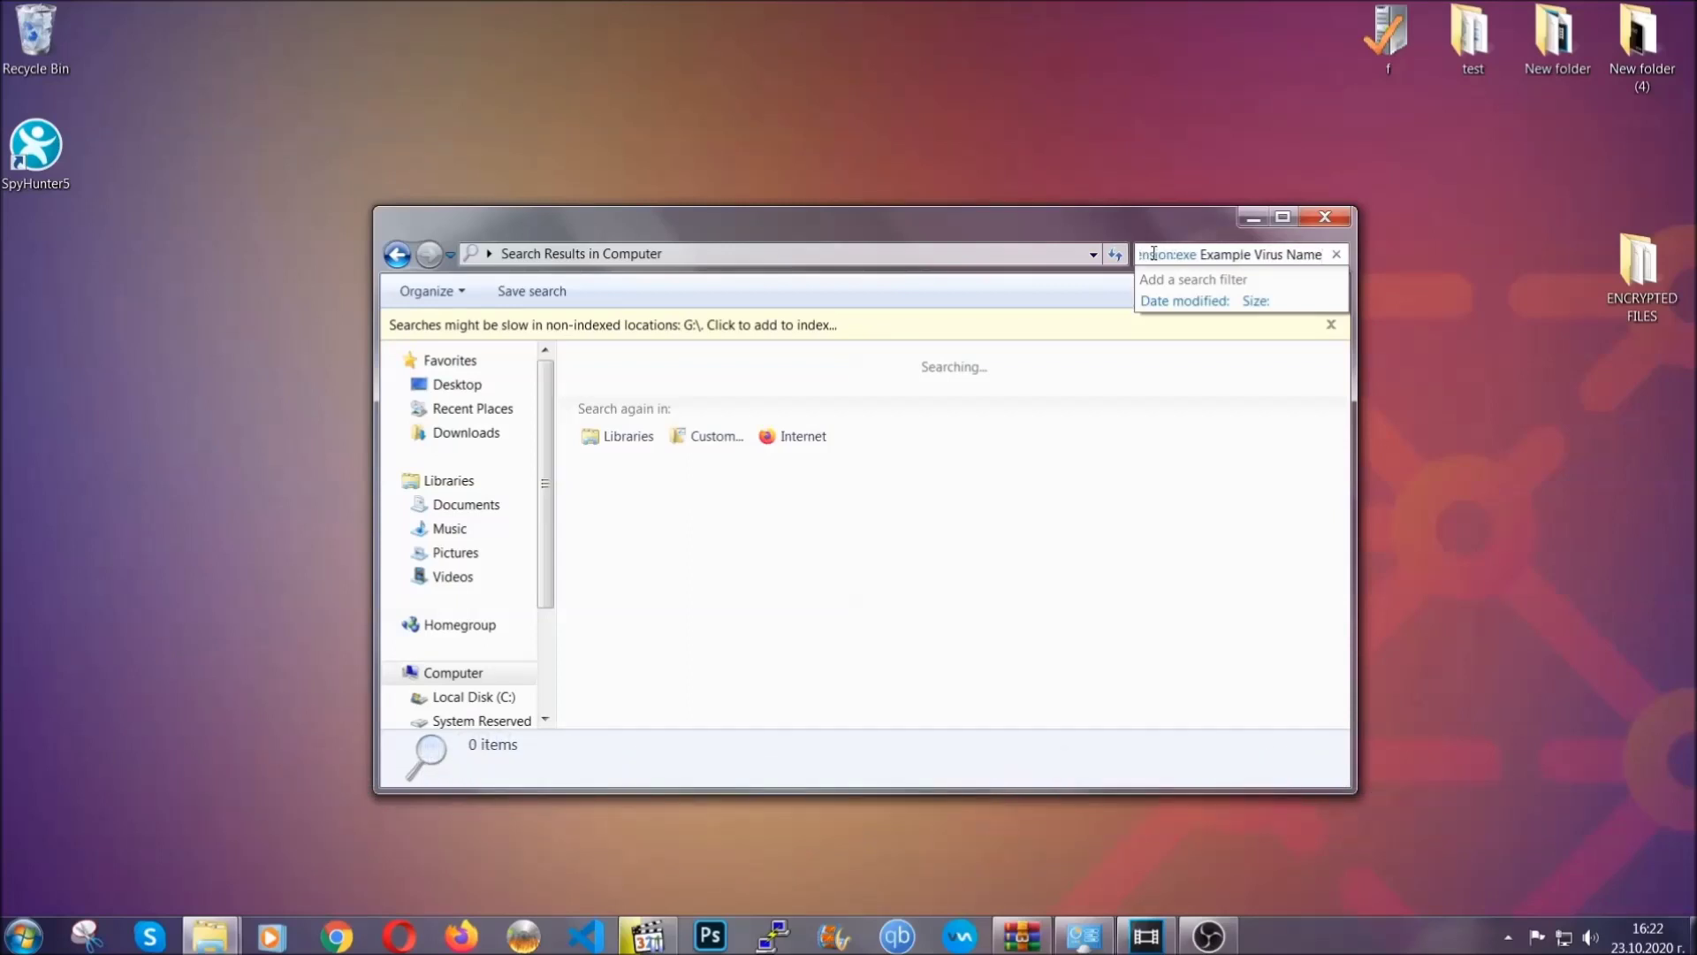
pyautogui.press('Return')
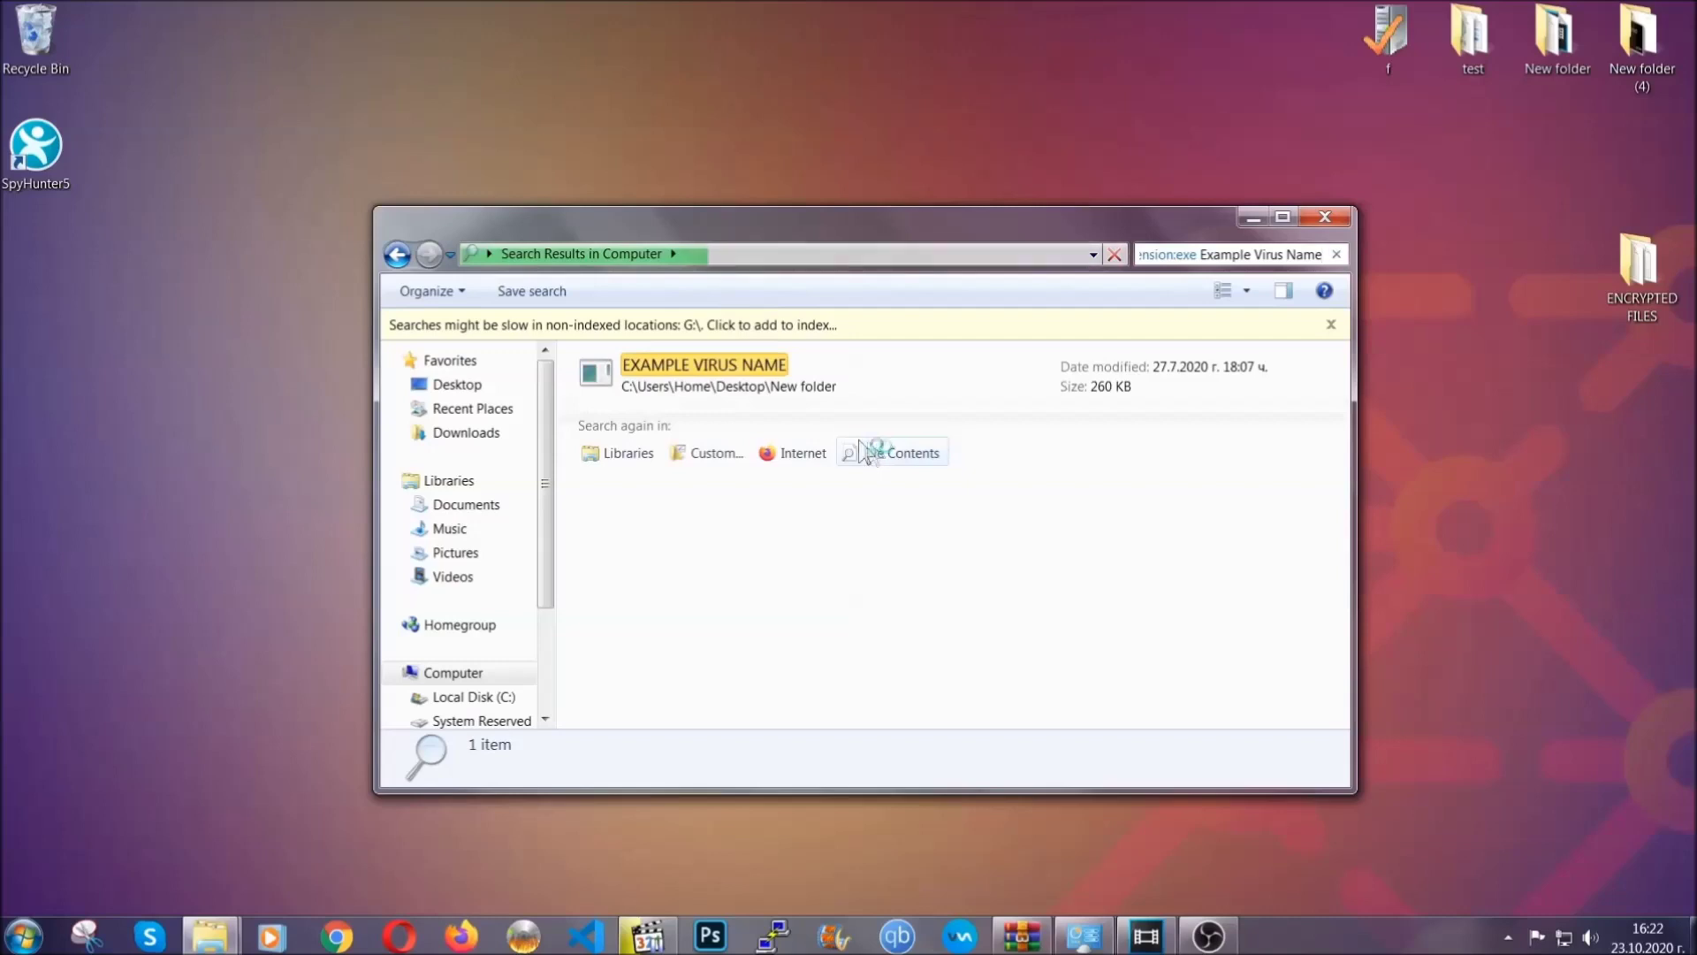
# - Delete the EXAMPLE VIRUS NAME result to the Recycle Bin and close the window
pyautogui.click(741, 359)
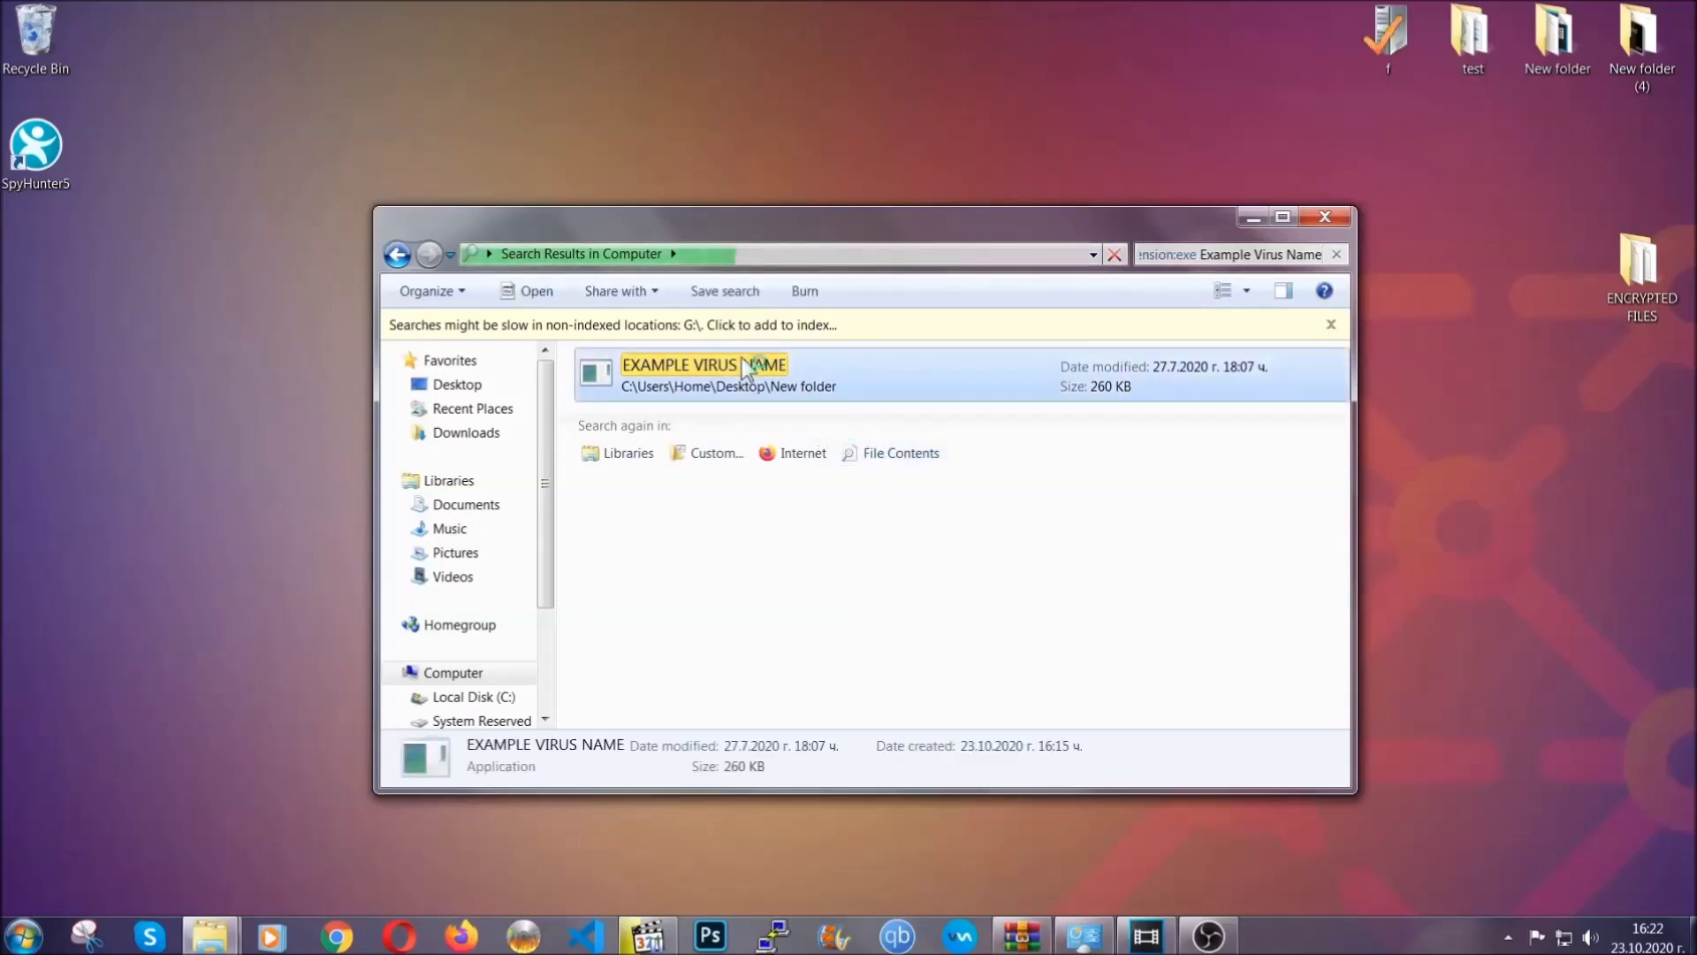
pyautogui.rightClick(742, 362)
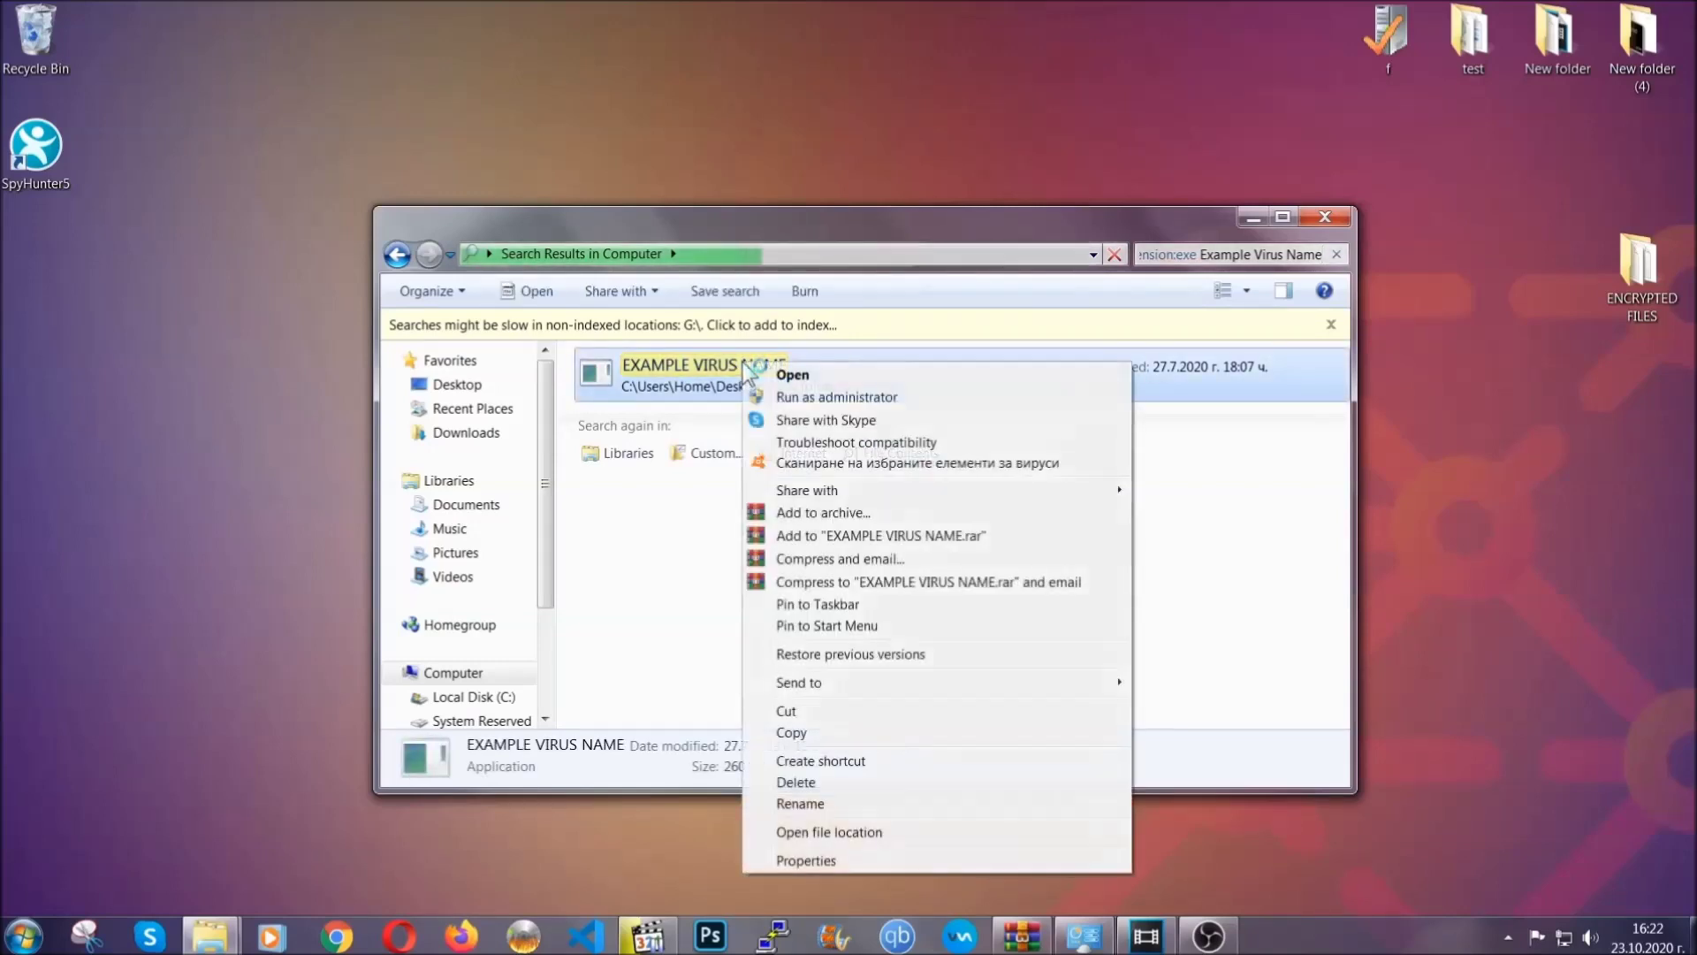
pyautogui.click(819, 782)
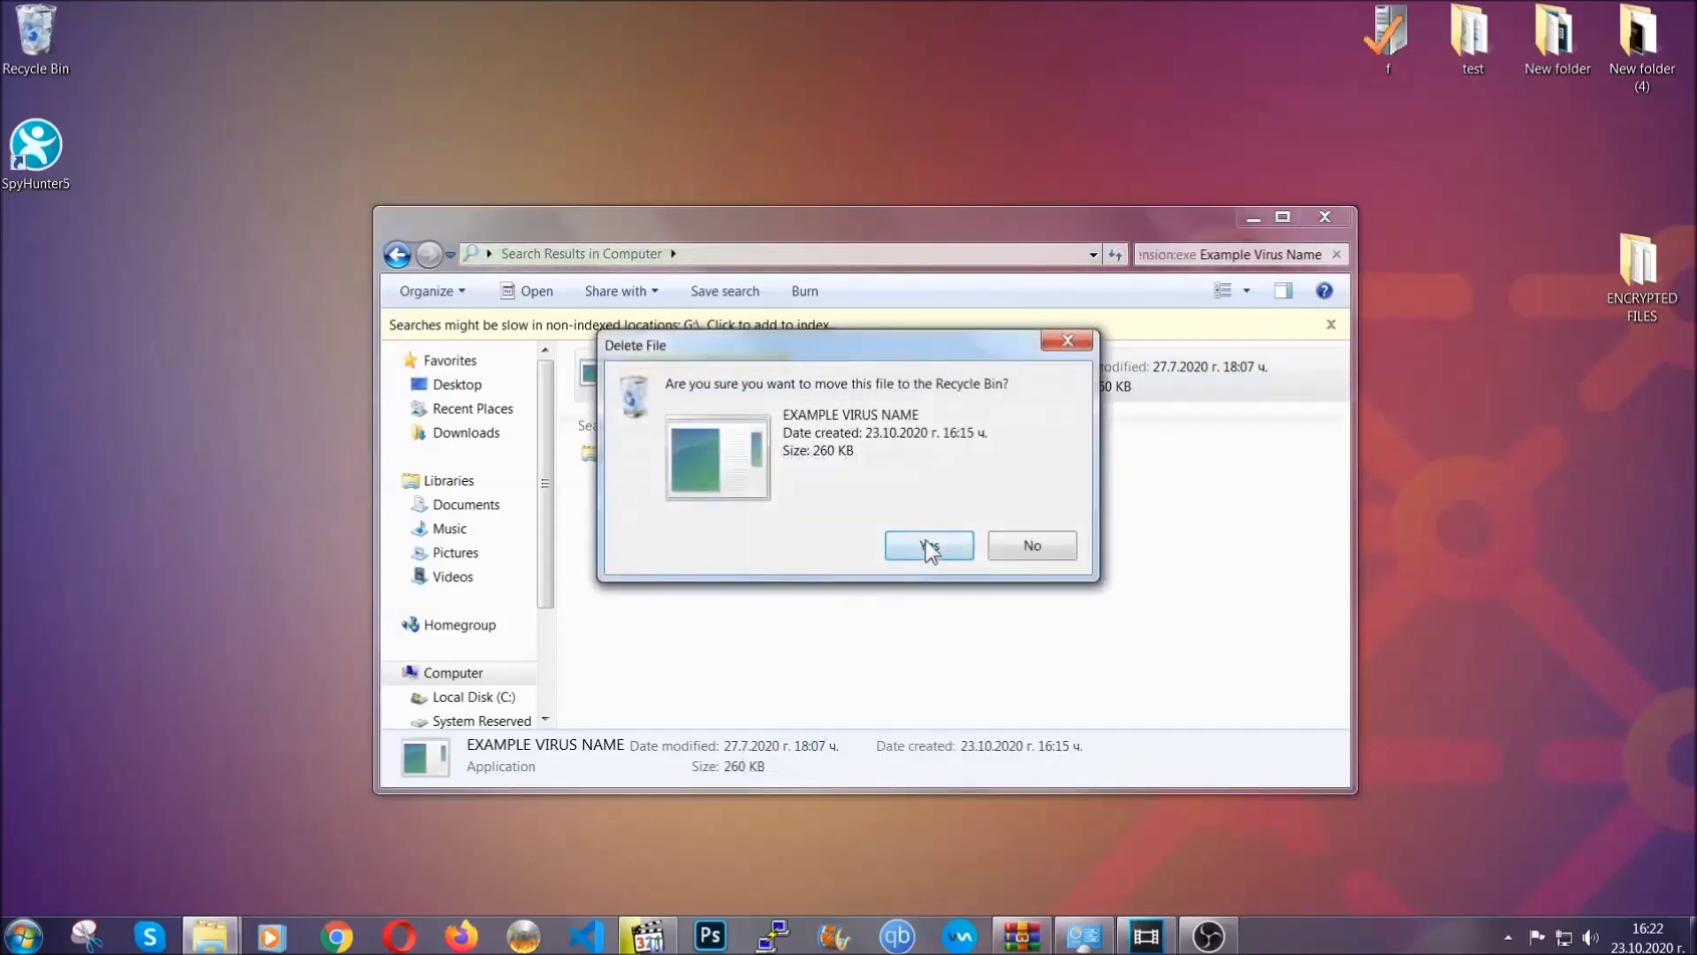
pyautogui.click(928, 545)
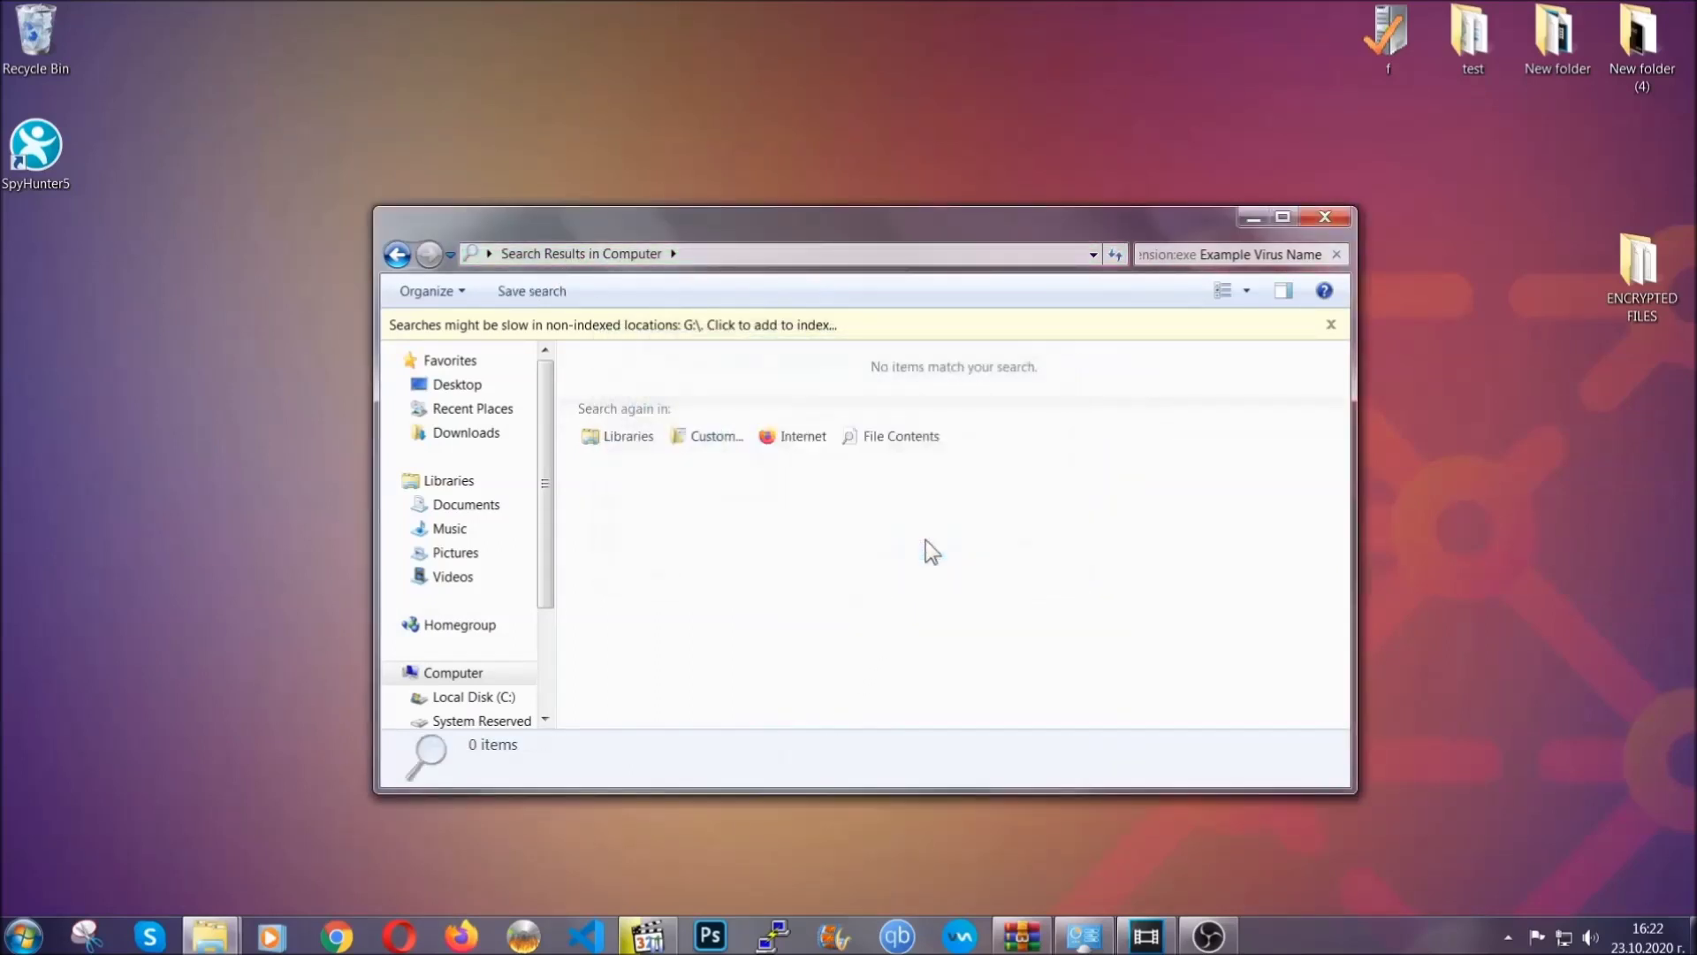
pyautogui.click(1326, 215)
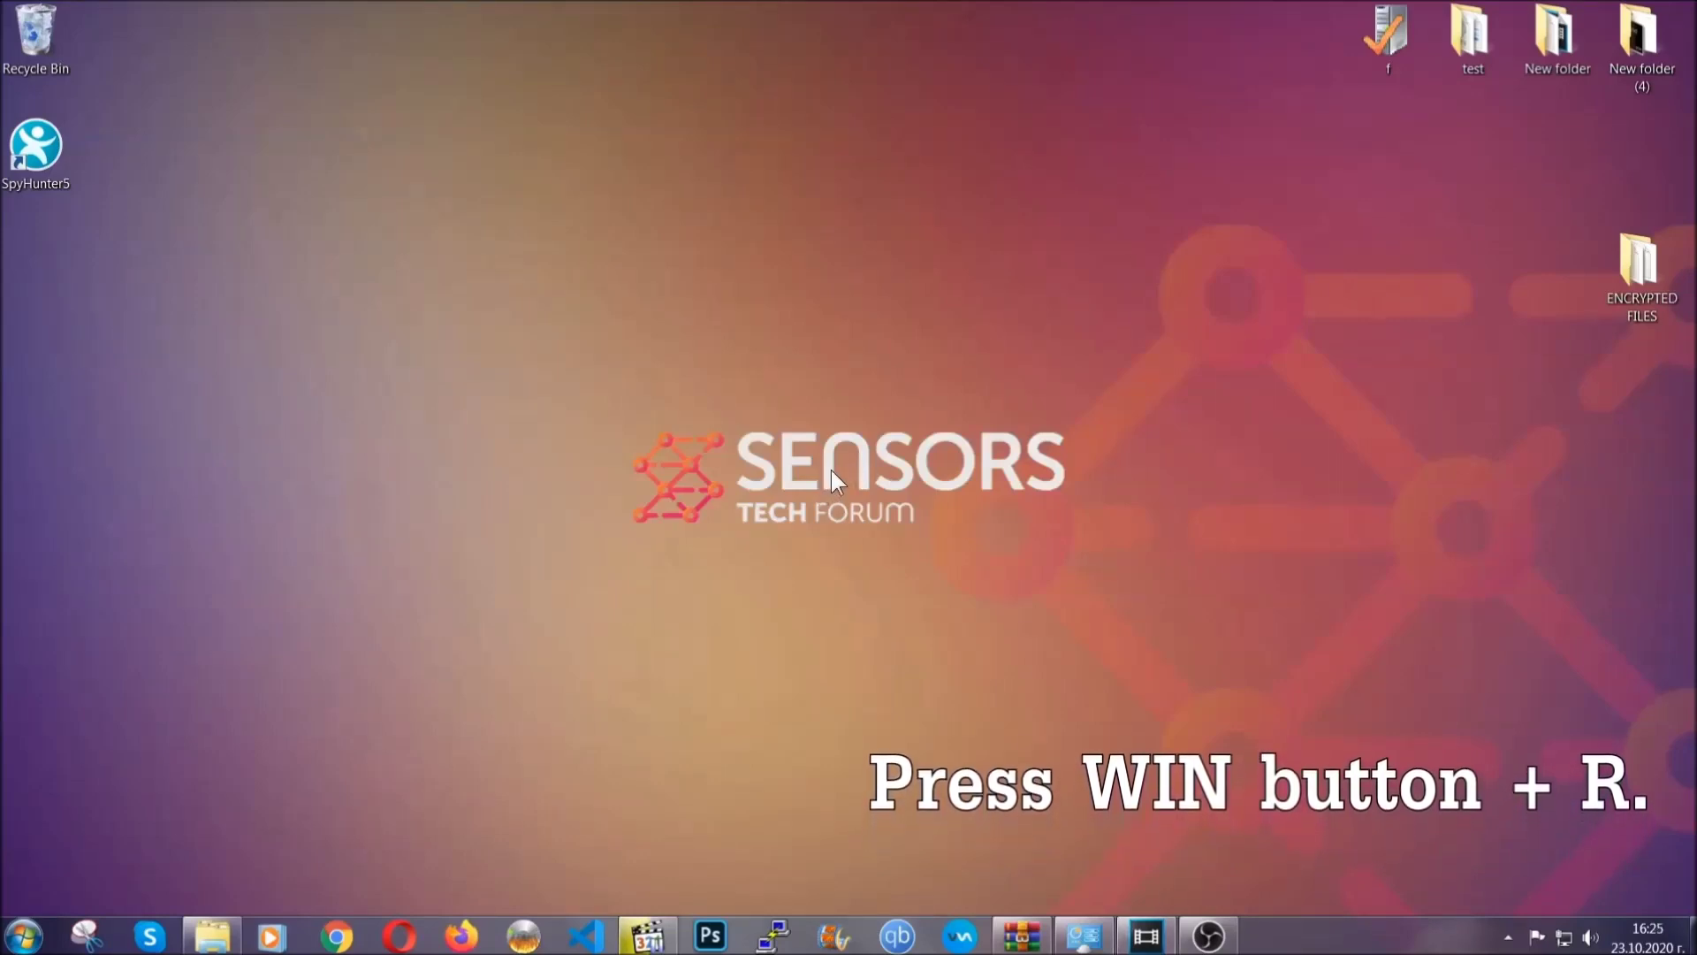
# - Launch Registry Editor by running REGEDIT from the Run box
pyautogui.press('super+r')
pyautogui.click(183, 797)
pyautogui.moveTo(160, 804); pyautogui.dragTo(21, 799)
pyautogui.write('REGEDIT')
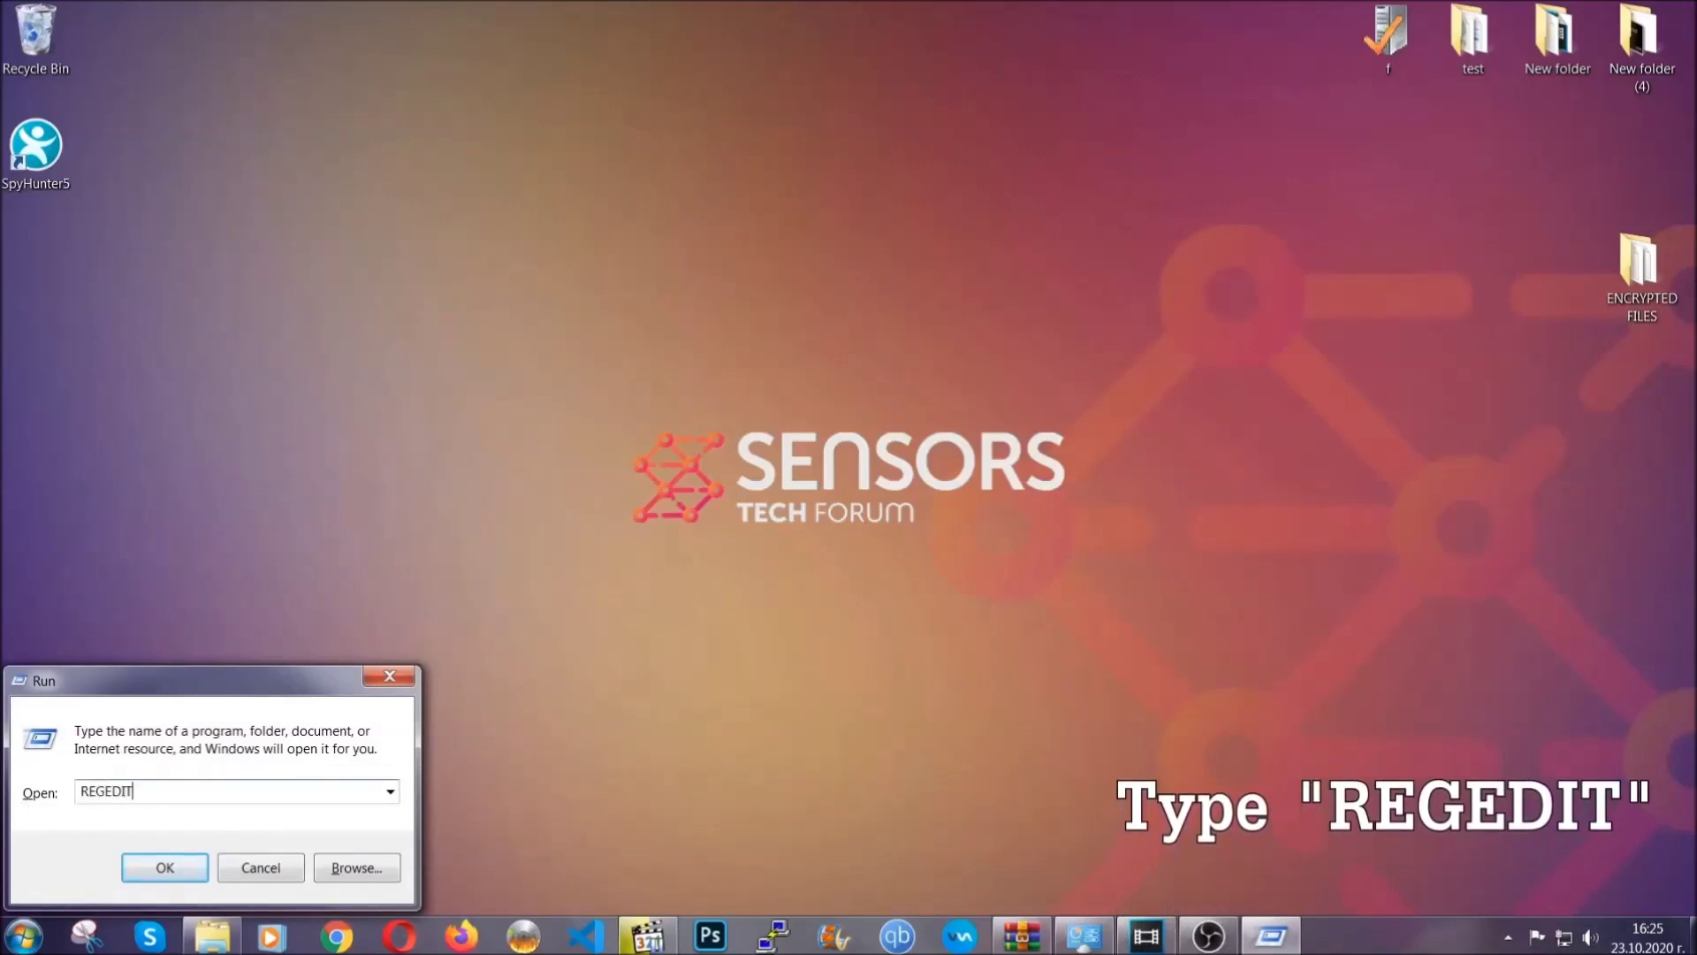
pyautogui.click(146, 862)
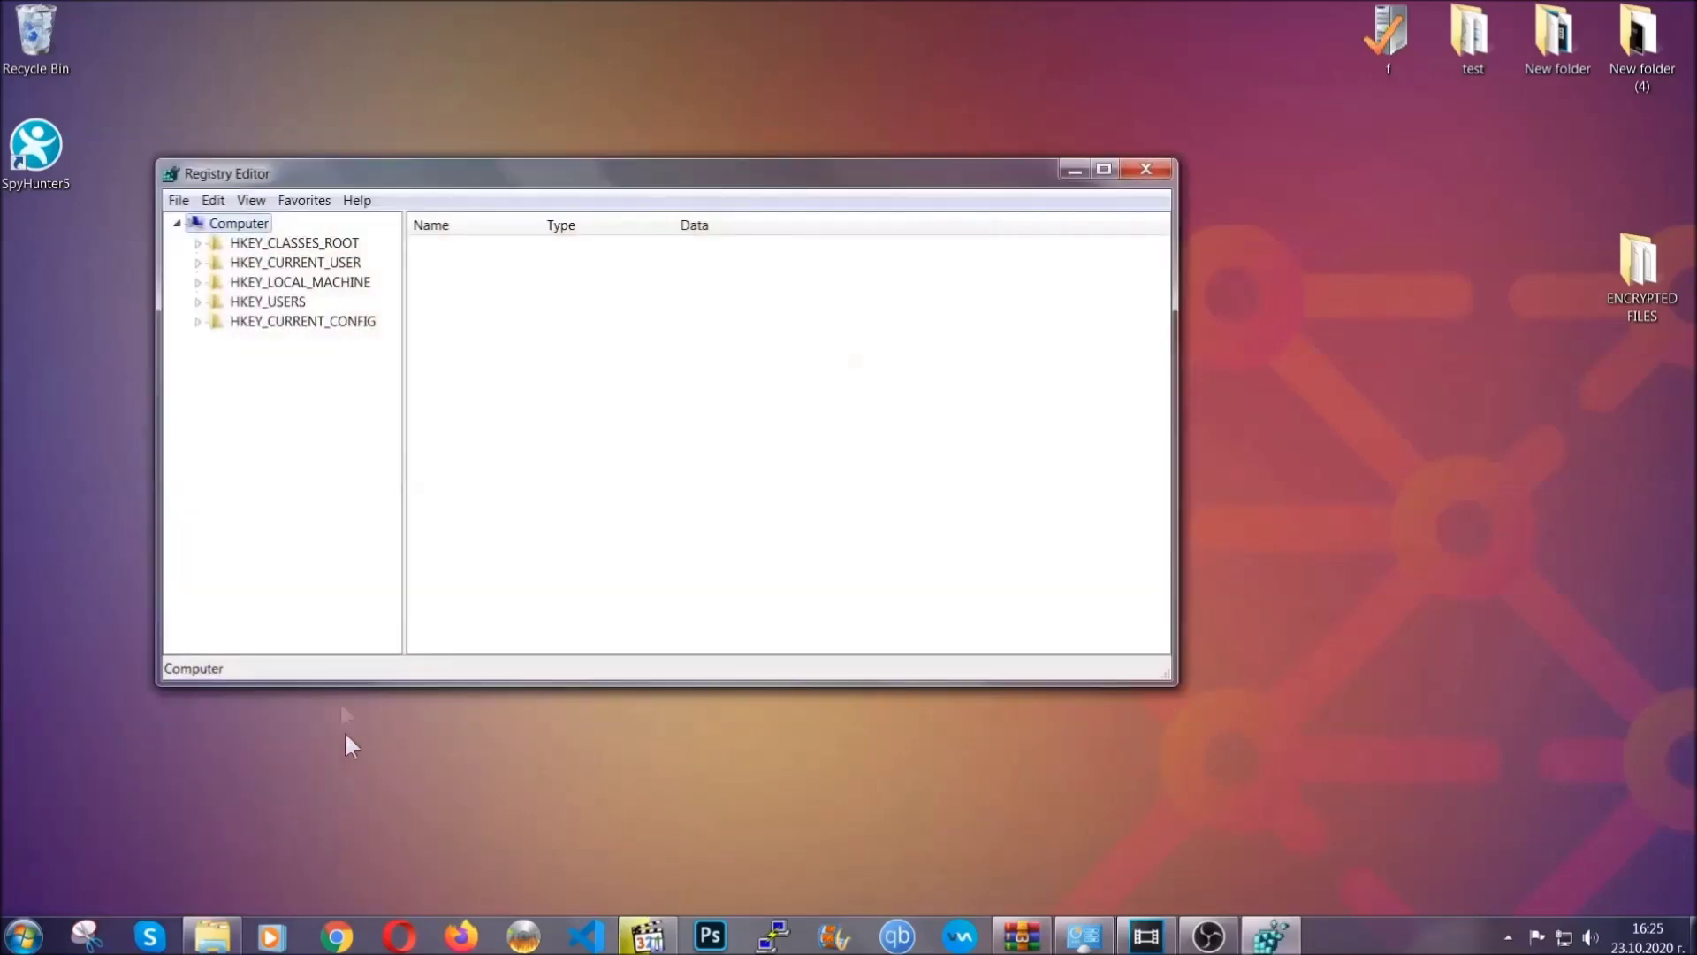
# - Export the whole registry to the Desktop as the BACKUP file
pyautogui.click(178, 201)
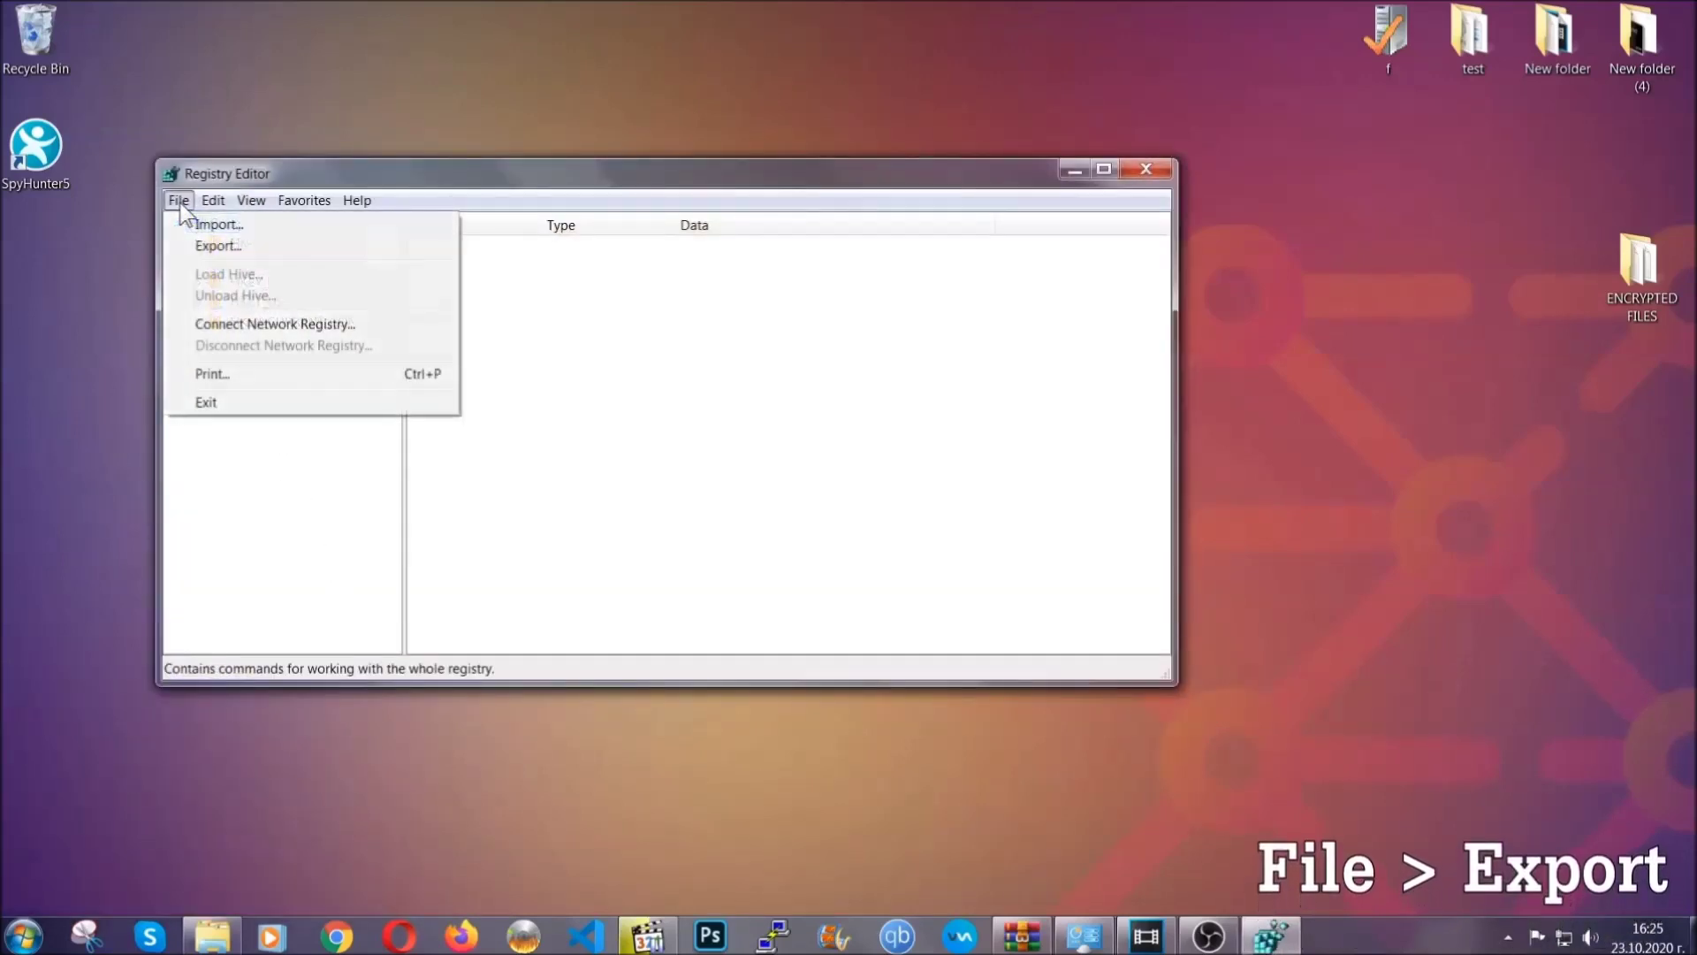
pyautogui.click(220, 244)
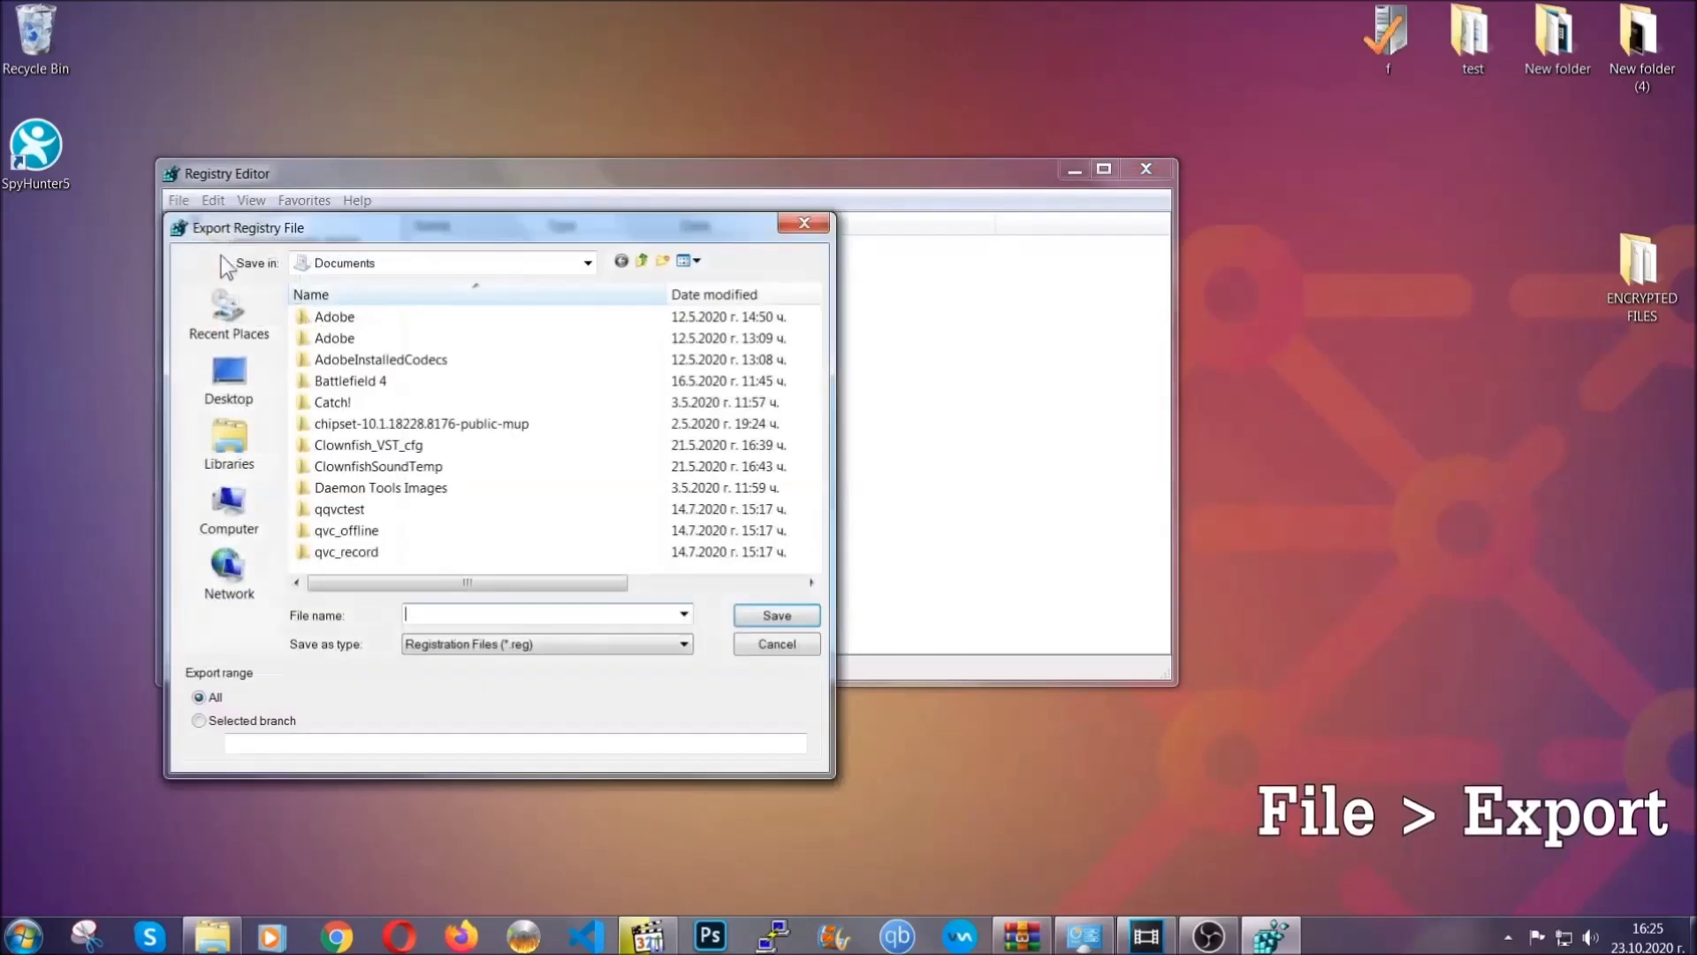
pyautogui.click(219, 373)
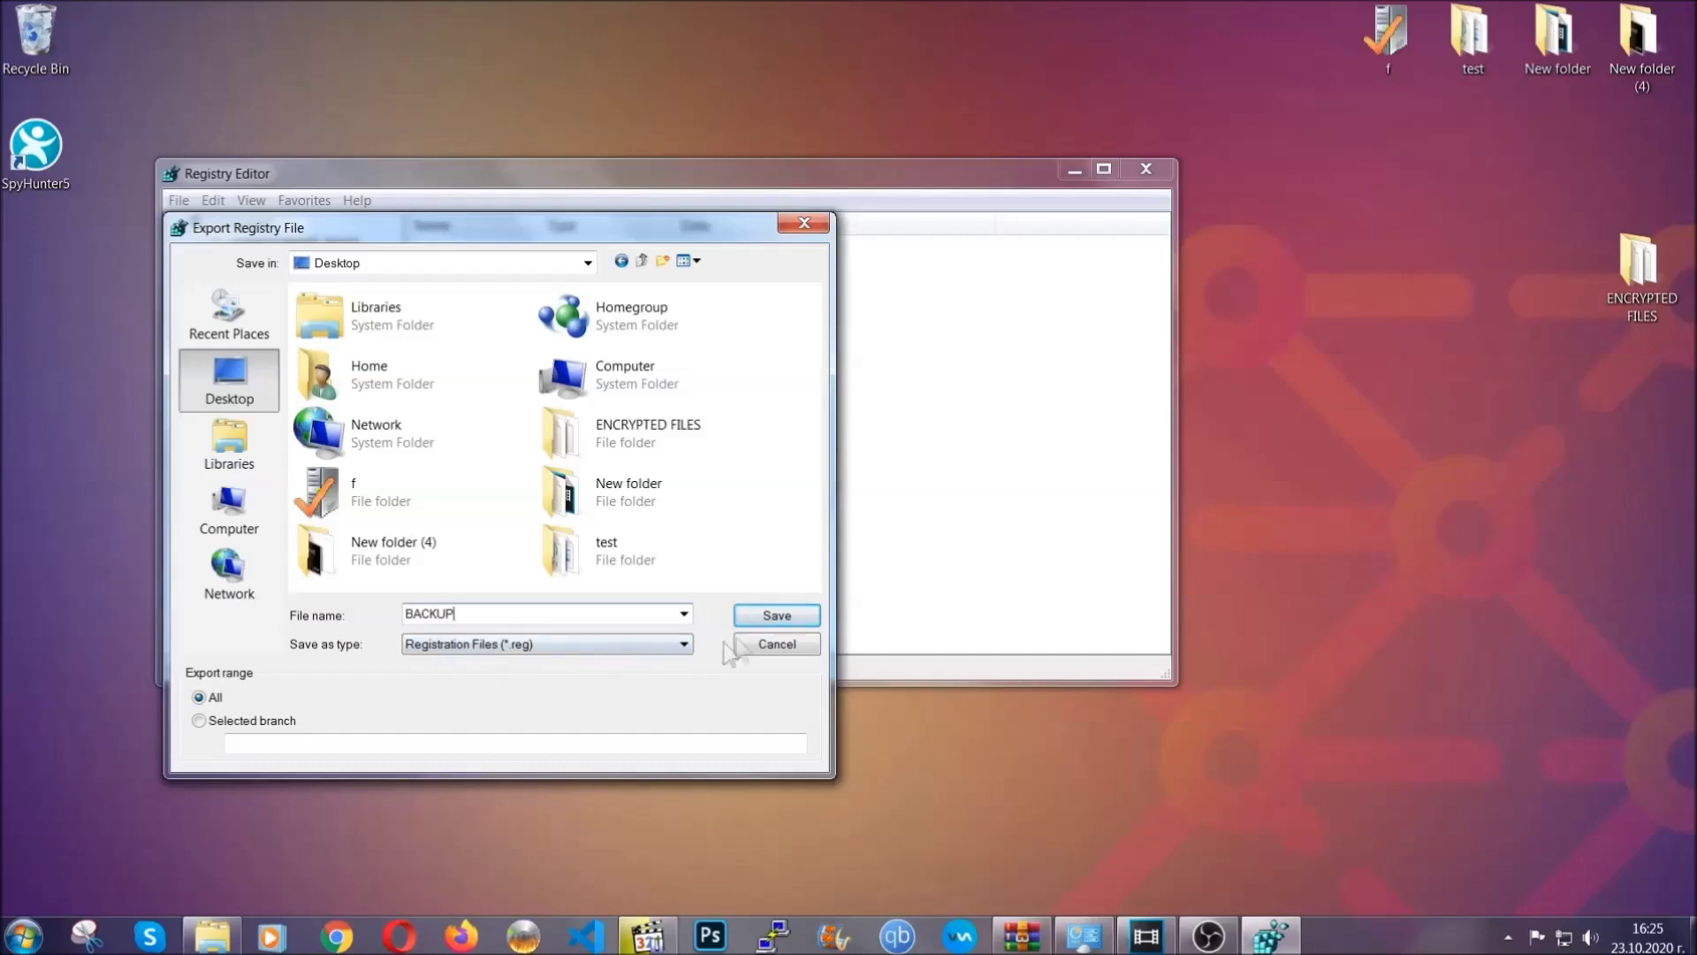
pyautogui.click(766, 618)
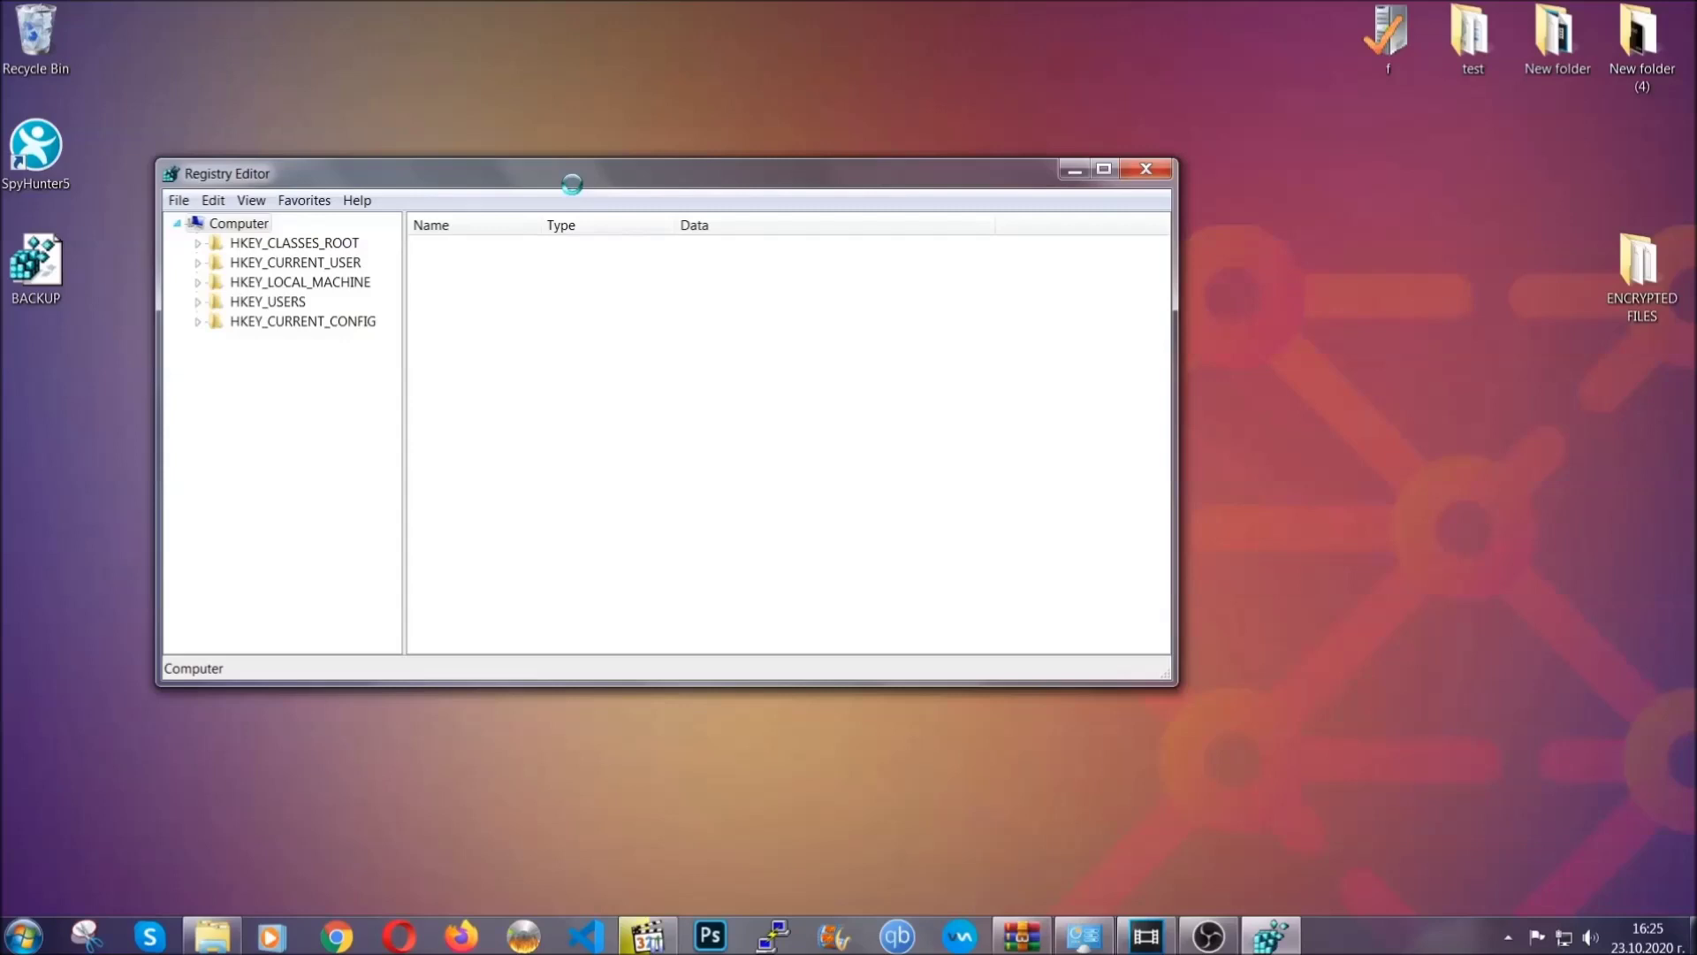
pyautogui.moveTo(571, 185); pyautogui.dragTo(741, 241)
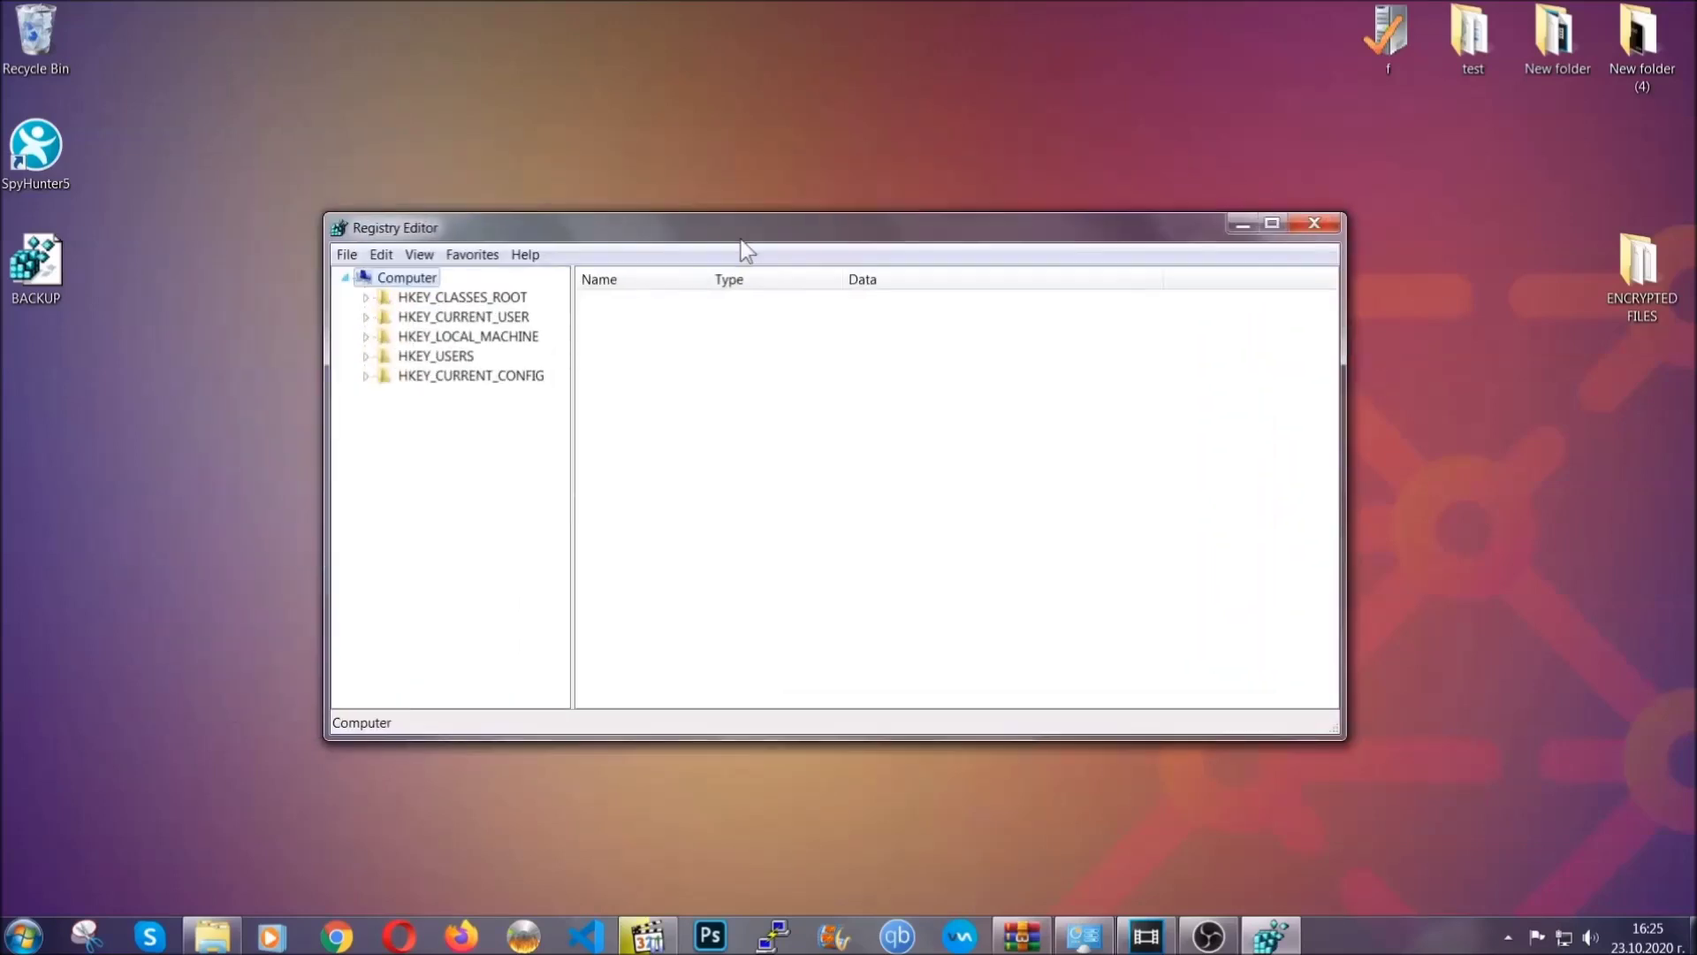
pyautogui.click(346, 256)
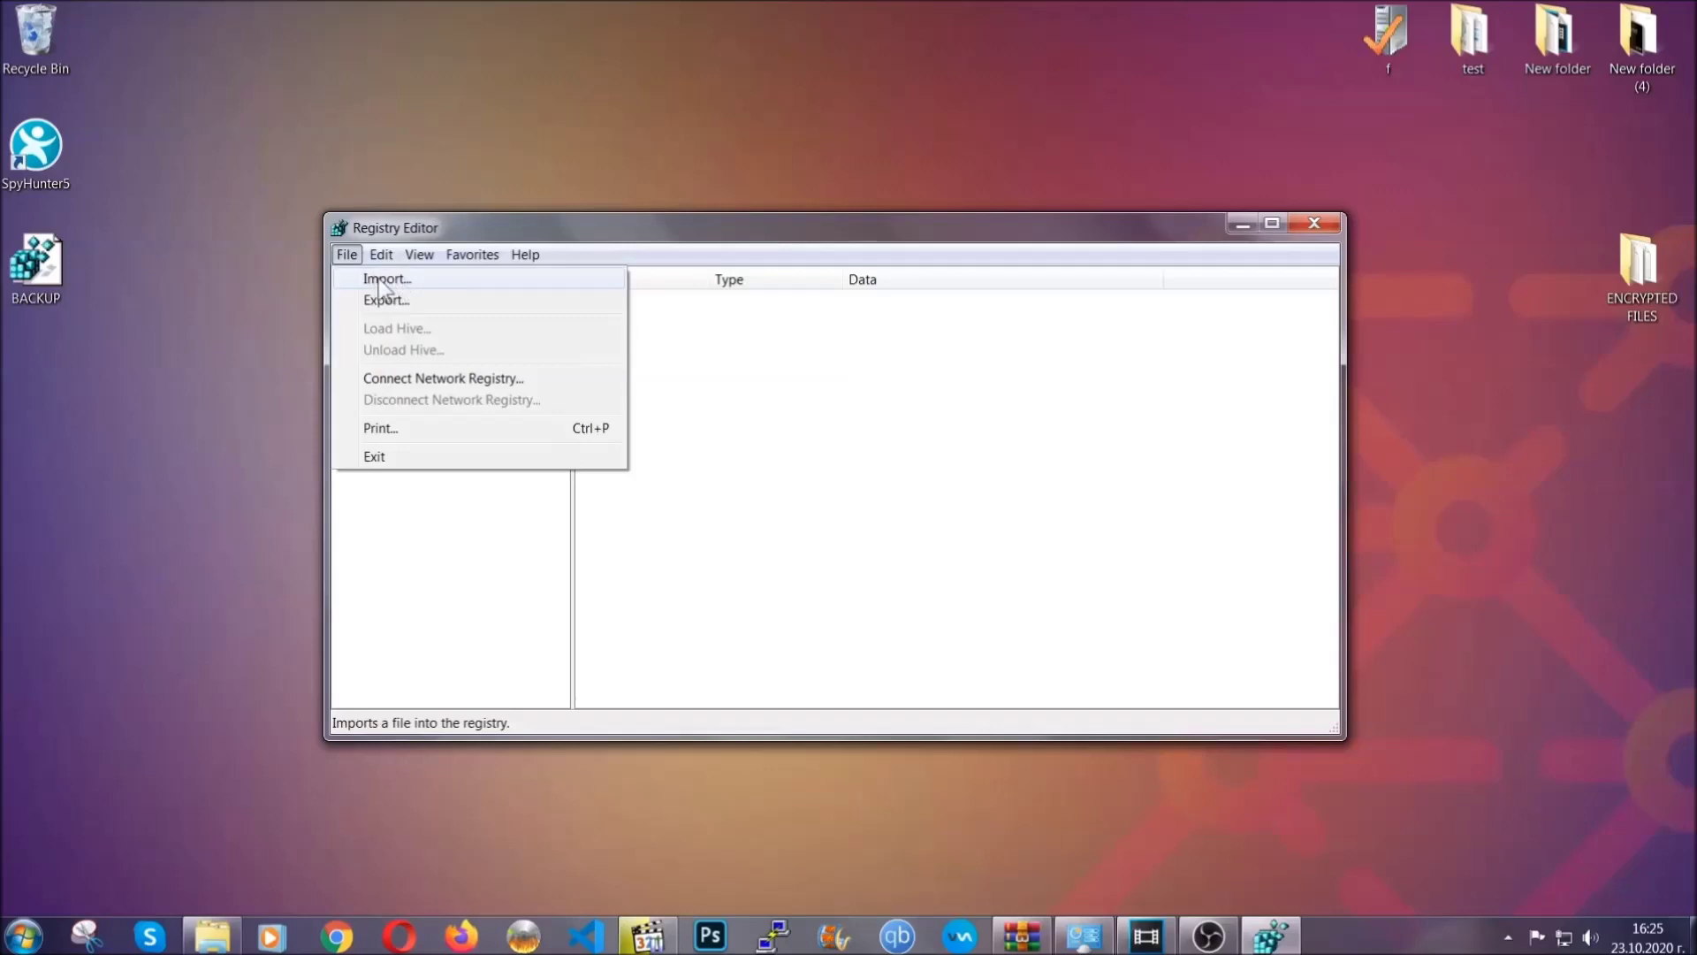
pyautogui.click(347, 257)
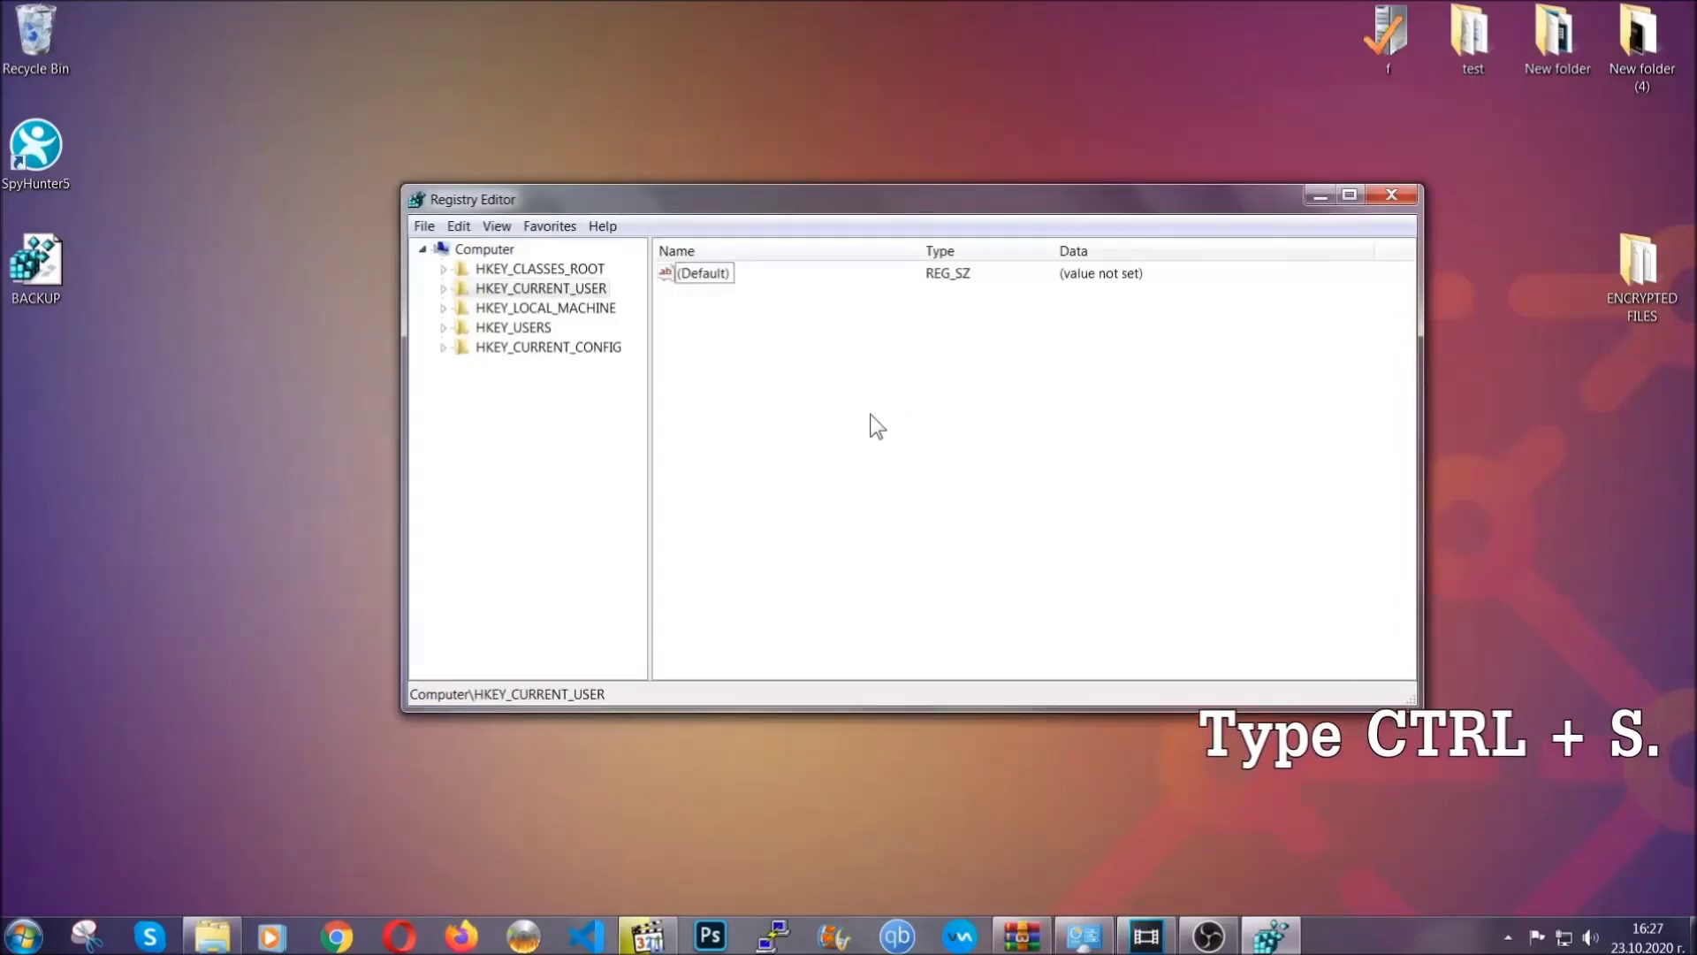
# - Search the registry for 'RunOnce' to reach the startup keys
pyautogui.hotkey('ctrl', 'f')
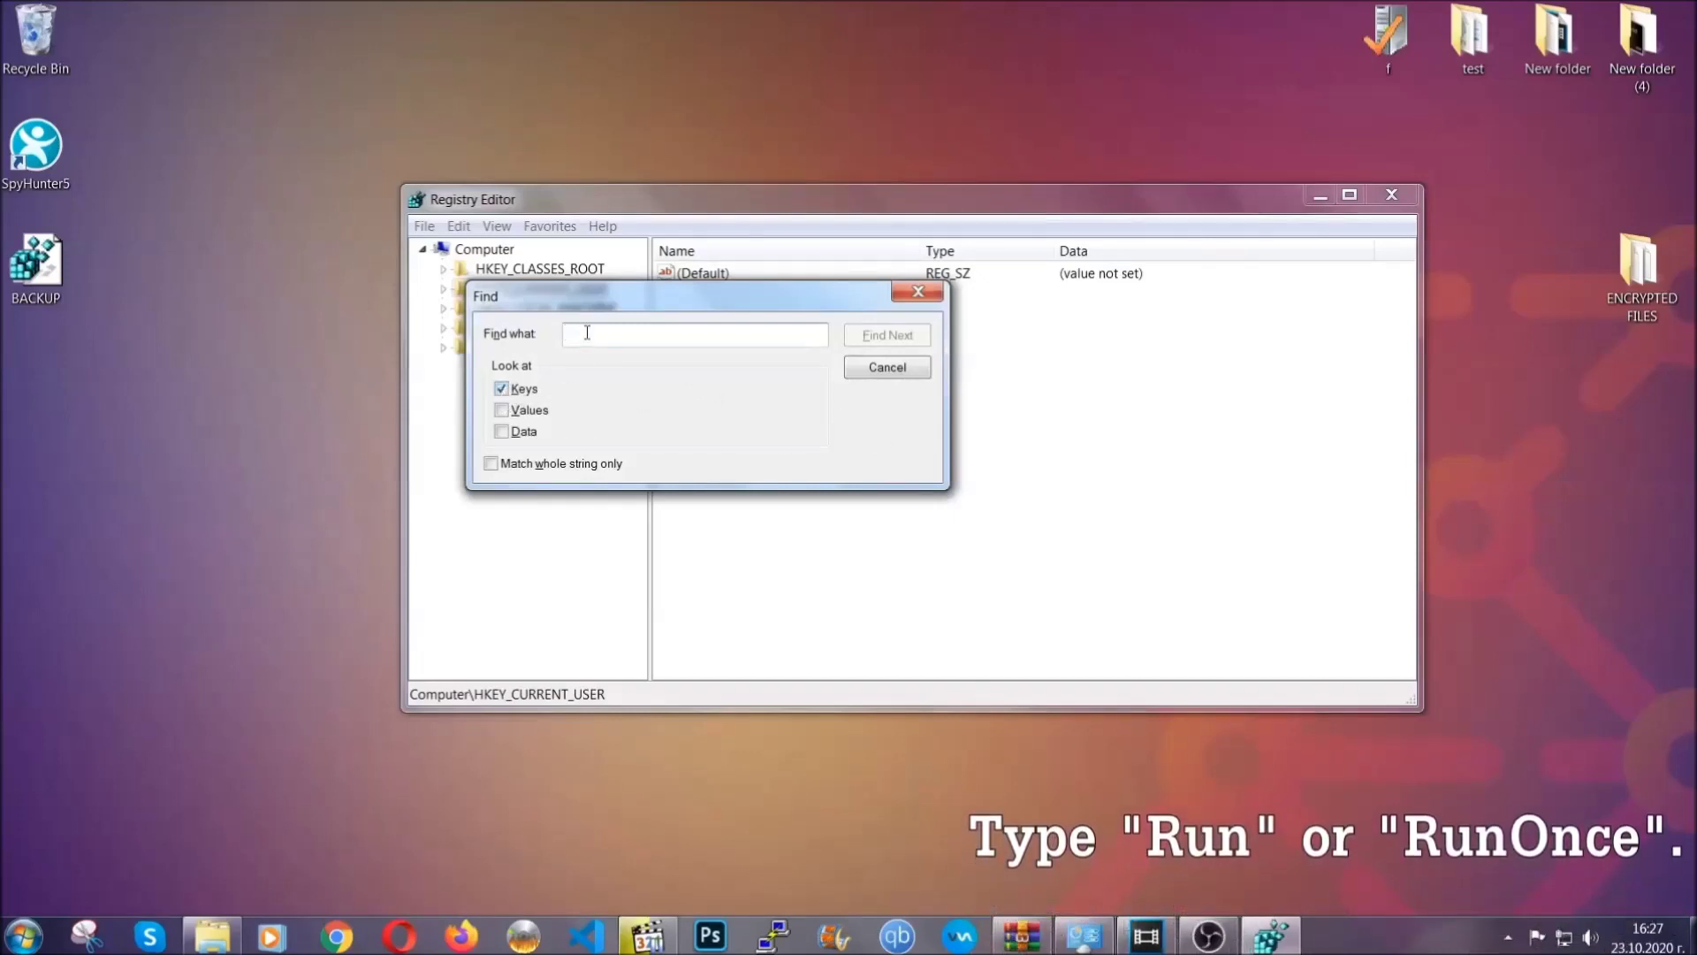
pyautogui.write('RunO')
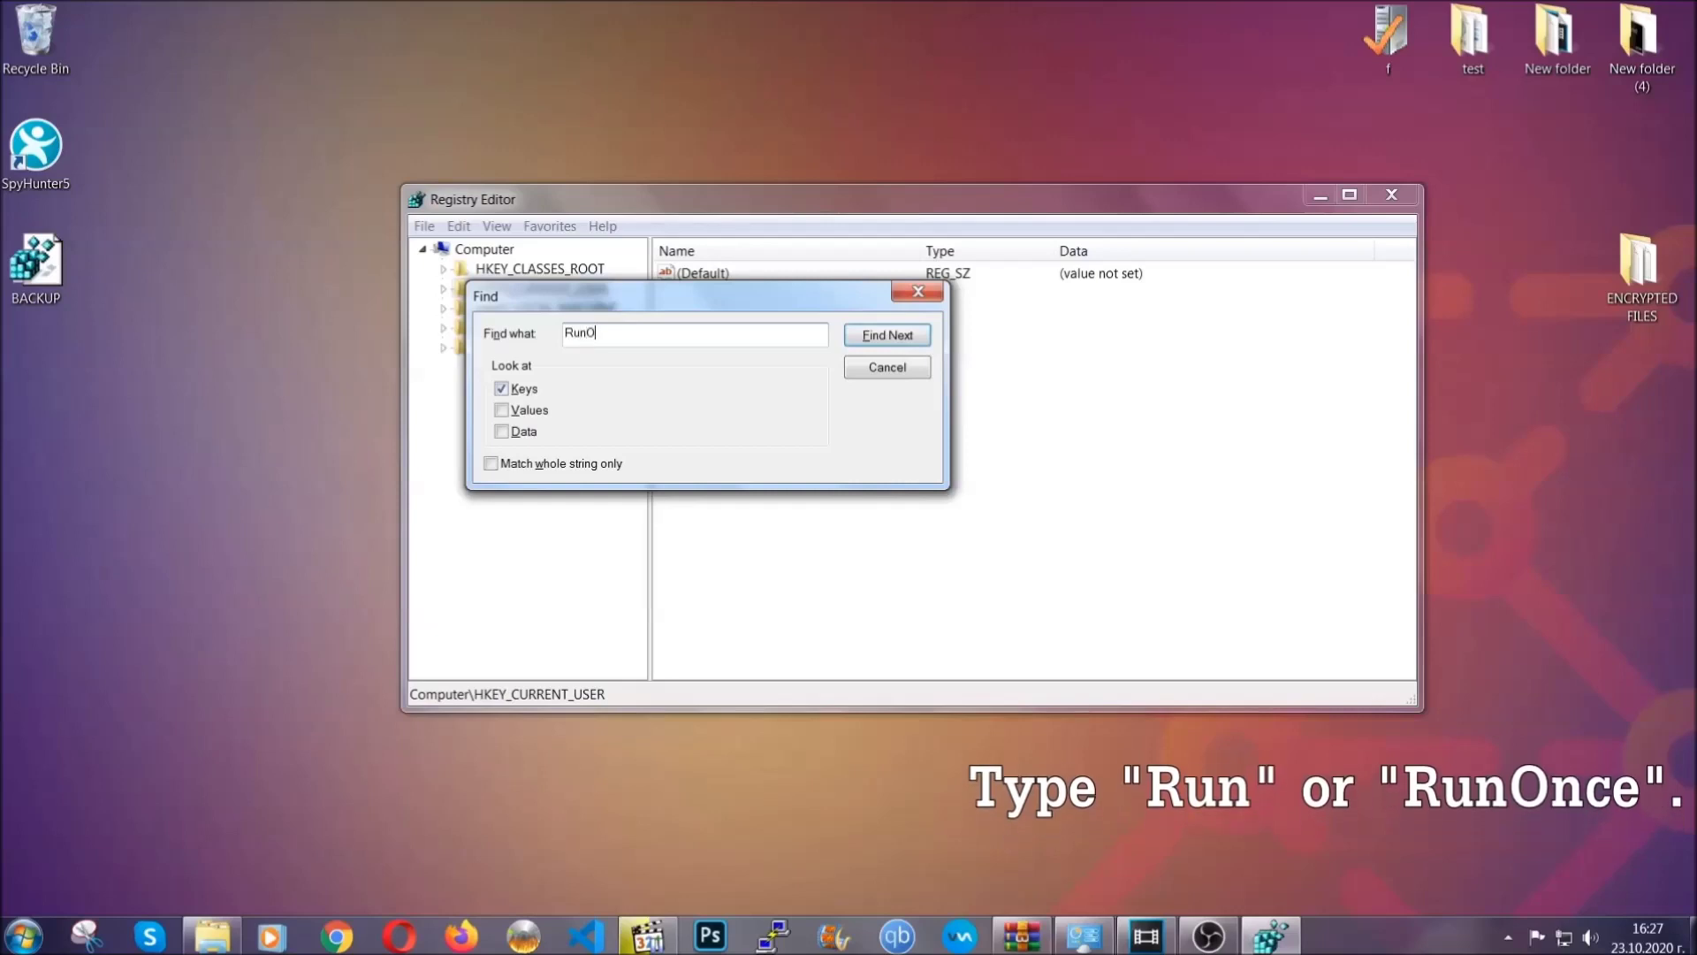
pyautogui.write('nce')
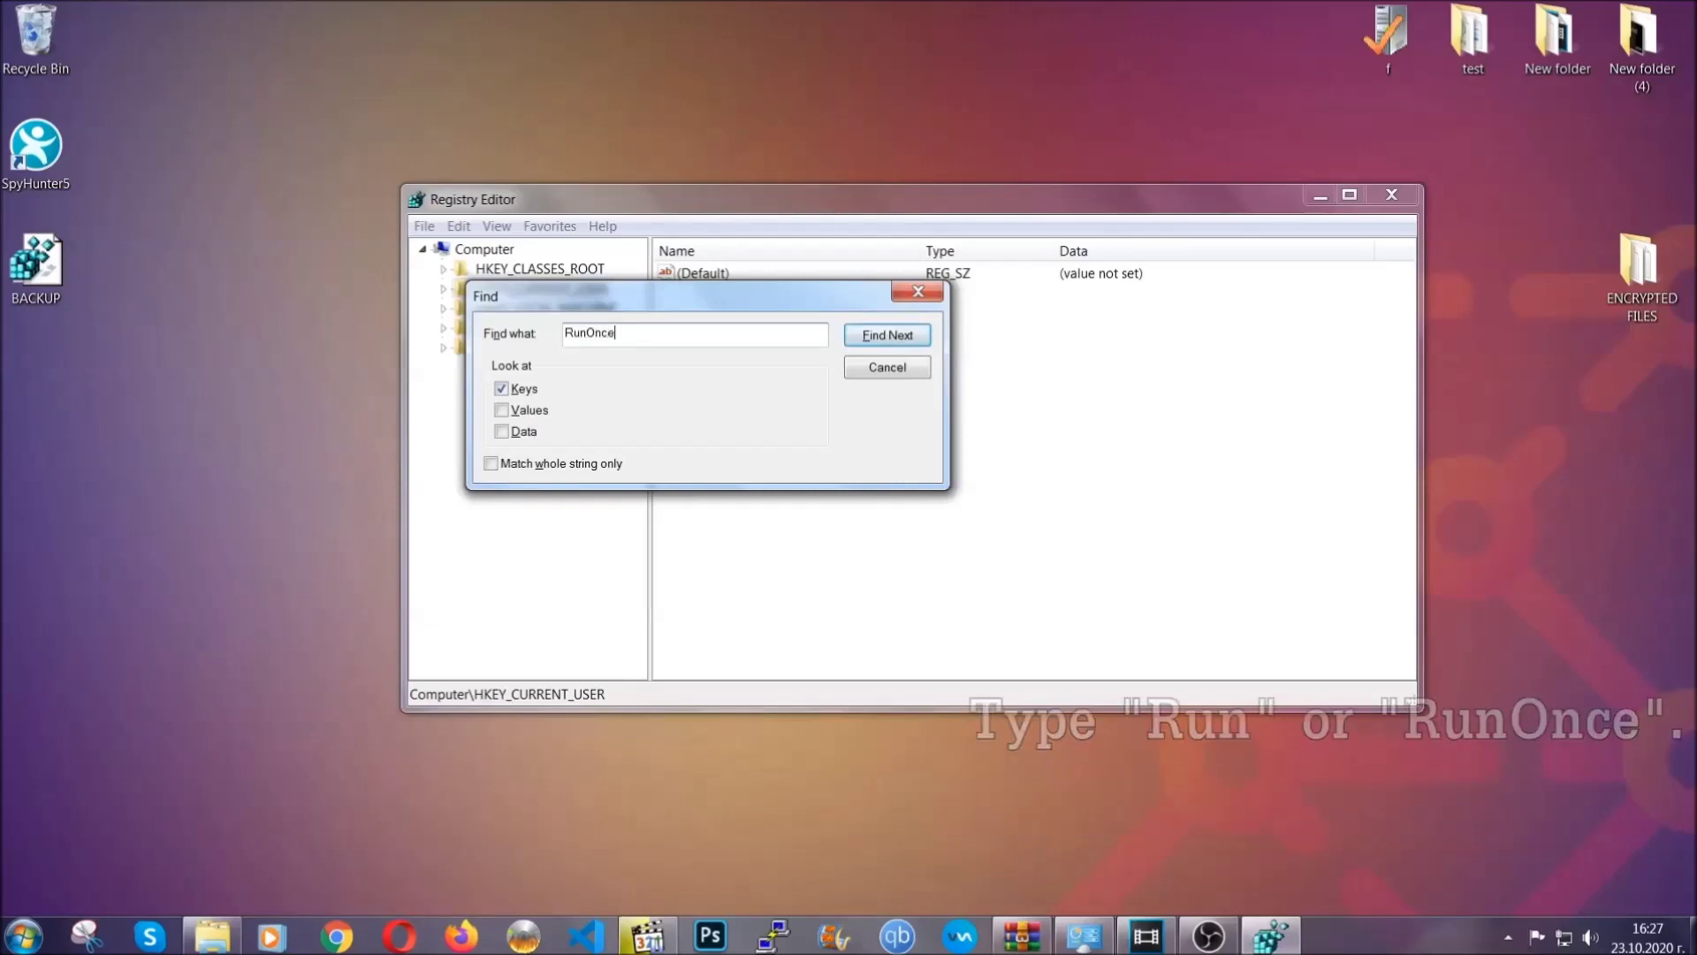
pyautogui.click(907, 341)
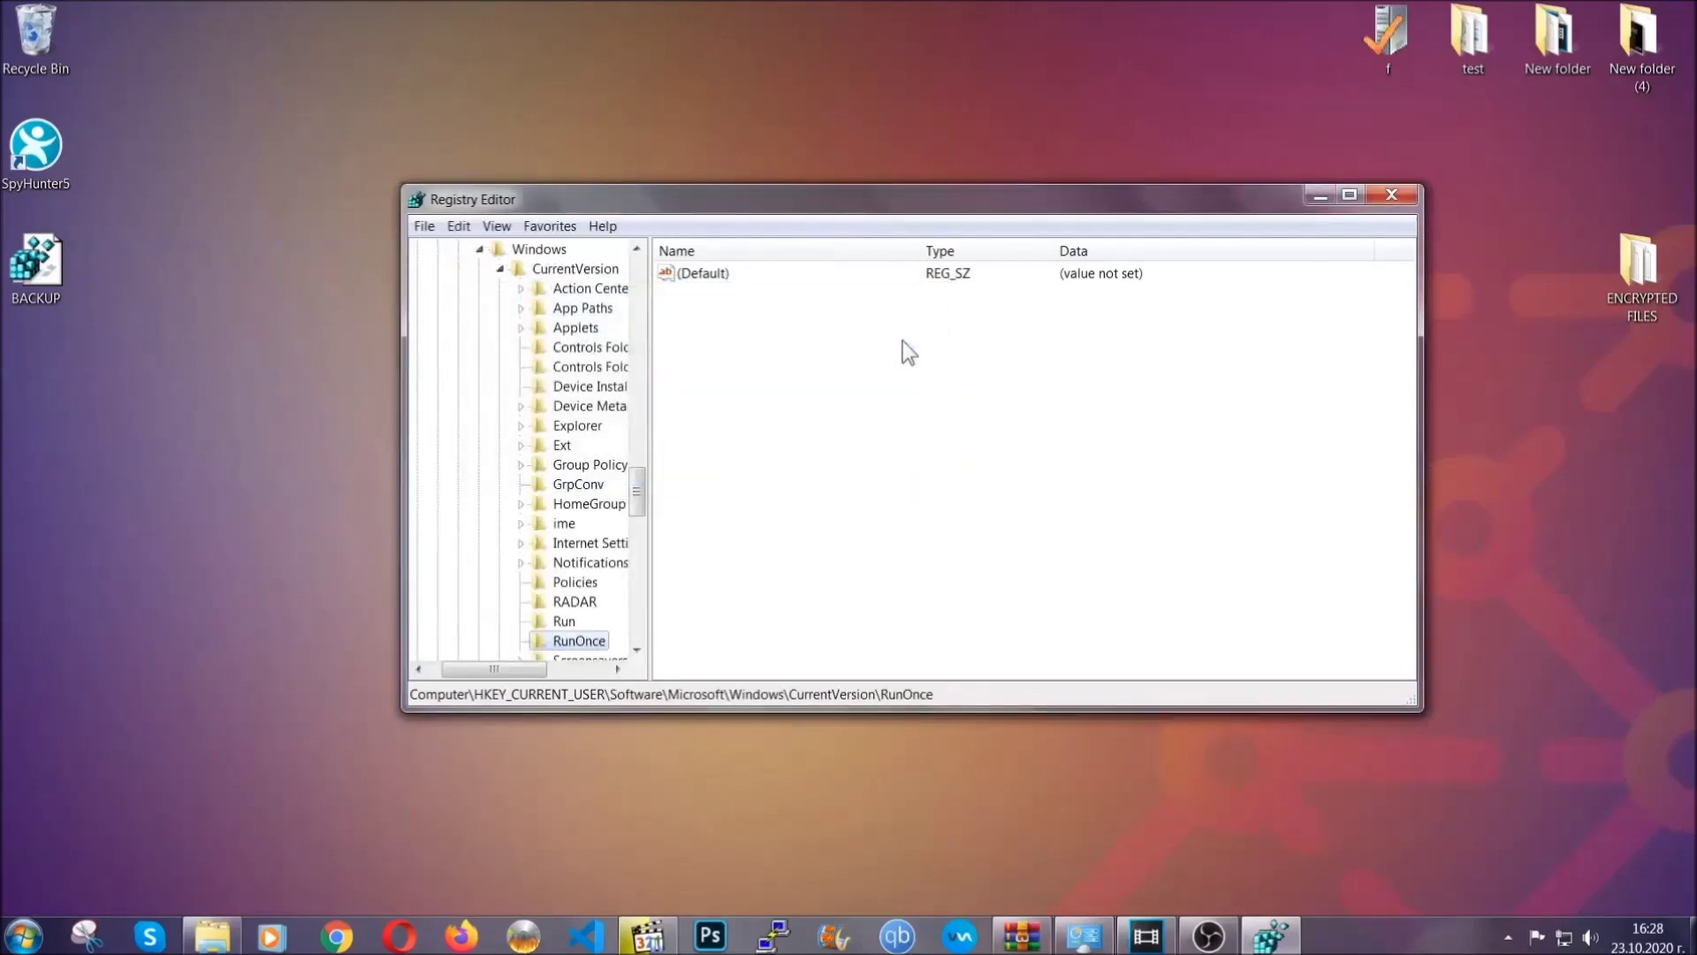
pyautogui.moveTo(646, 480); pyautogui.dragTo(639, 507)
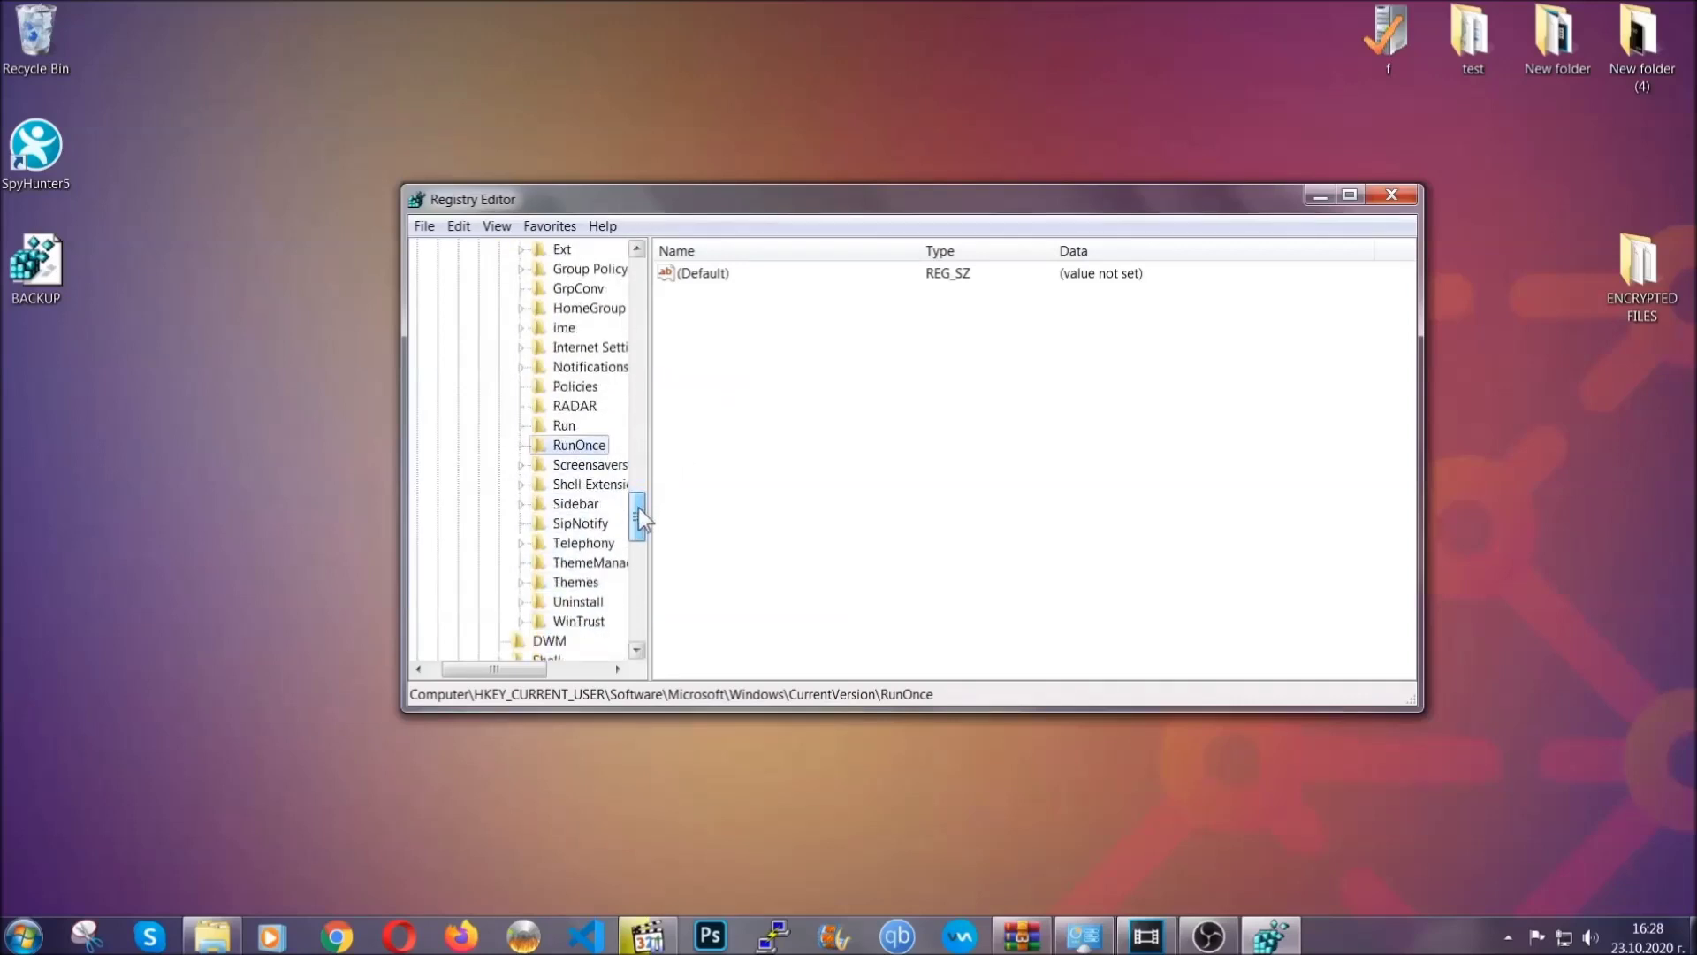
# - Delete the THE VIRUS value from the CurrentVersion Run key
pyautogui.click(564, 425)
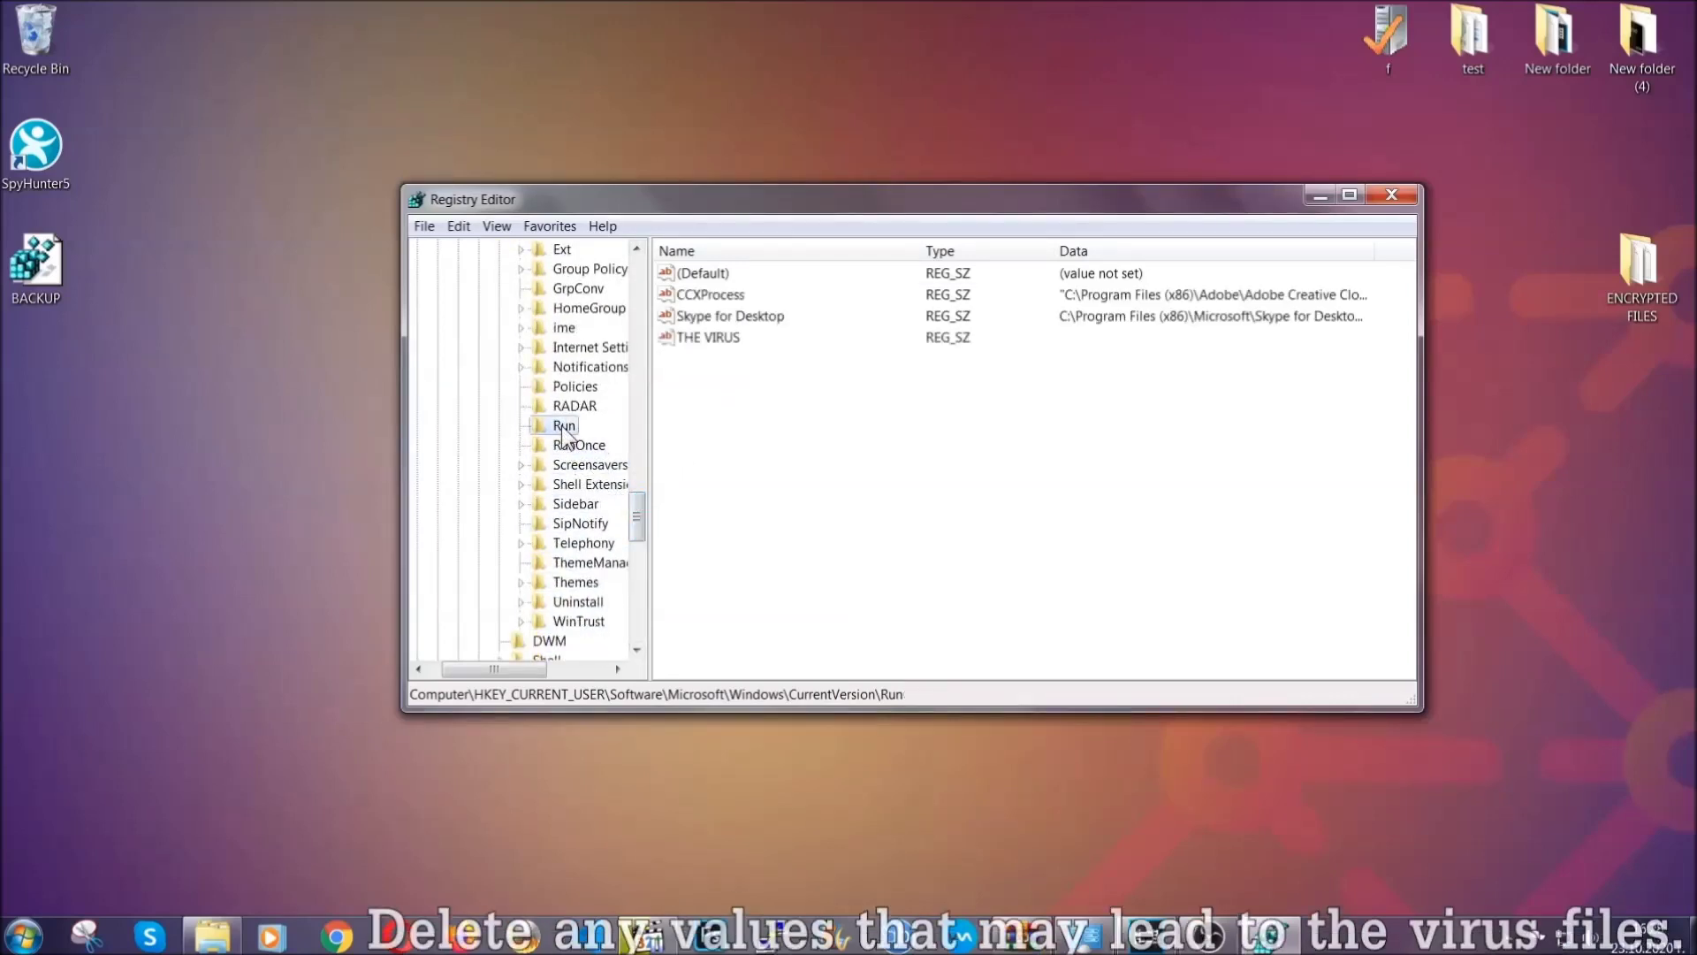
pyautogui.click(696, 339)
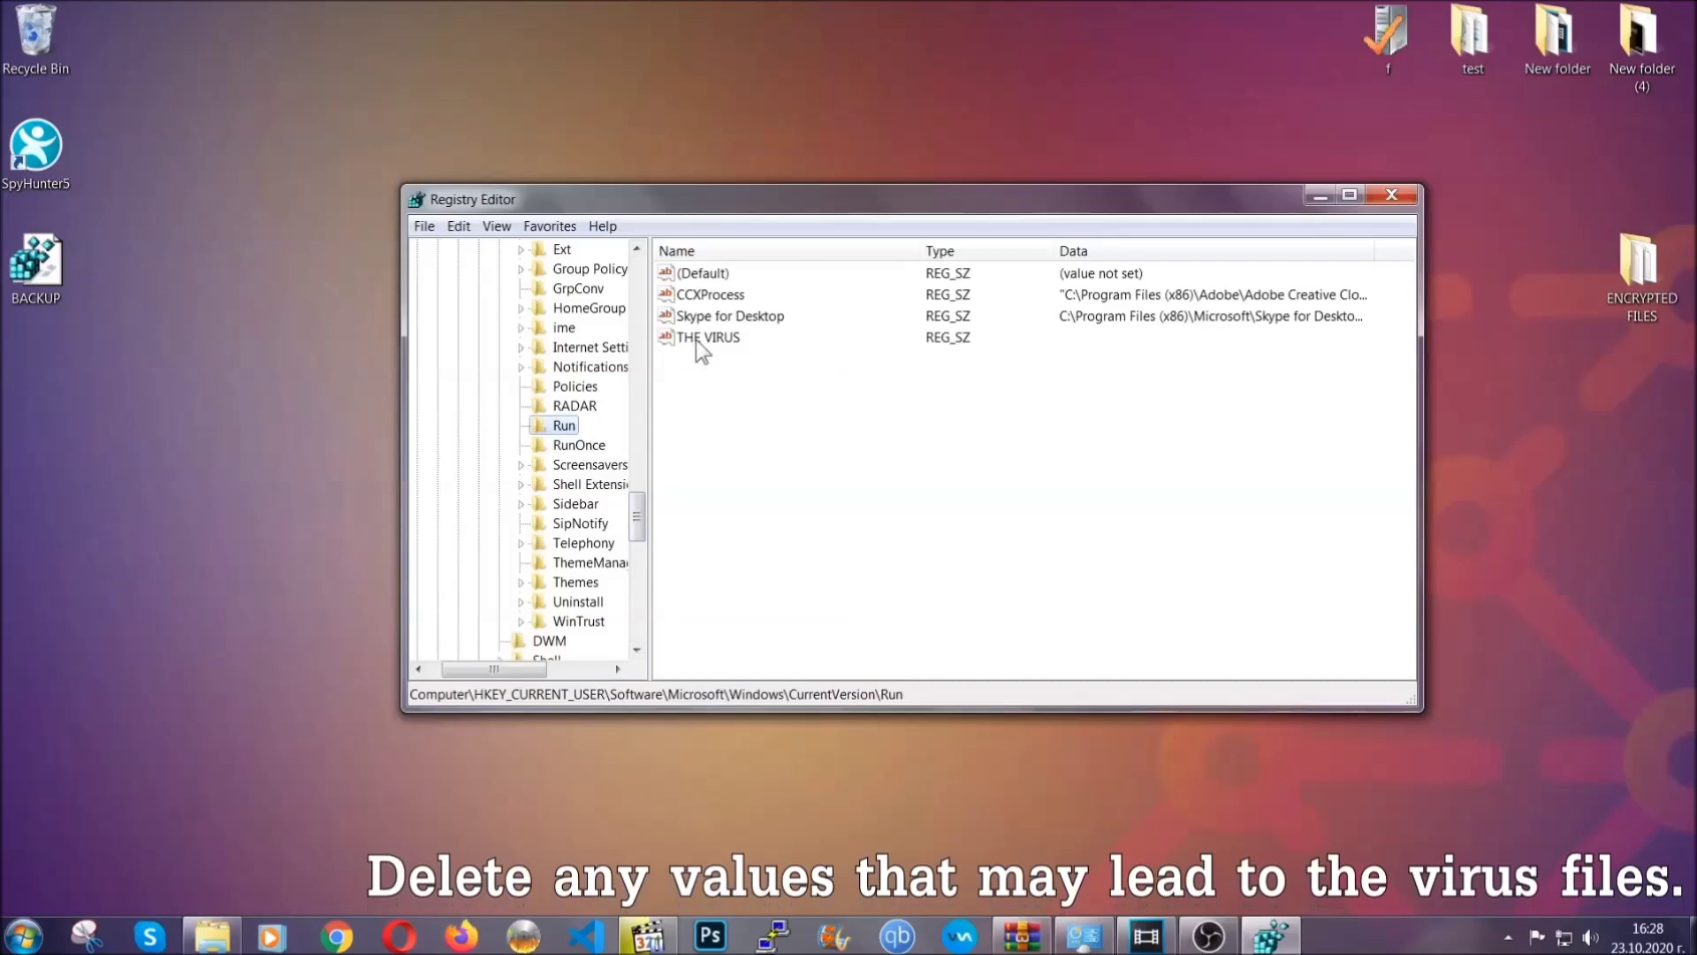
pyautogui.rightClick(697, 339)
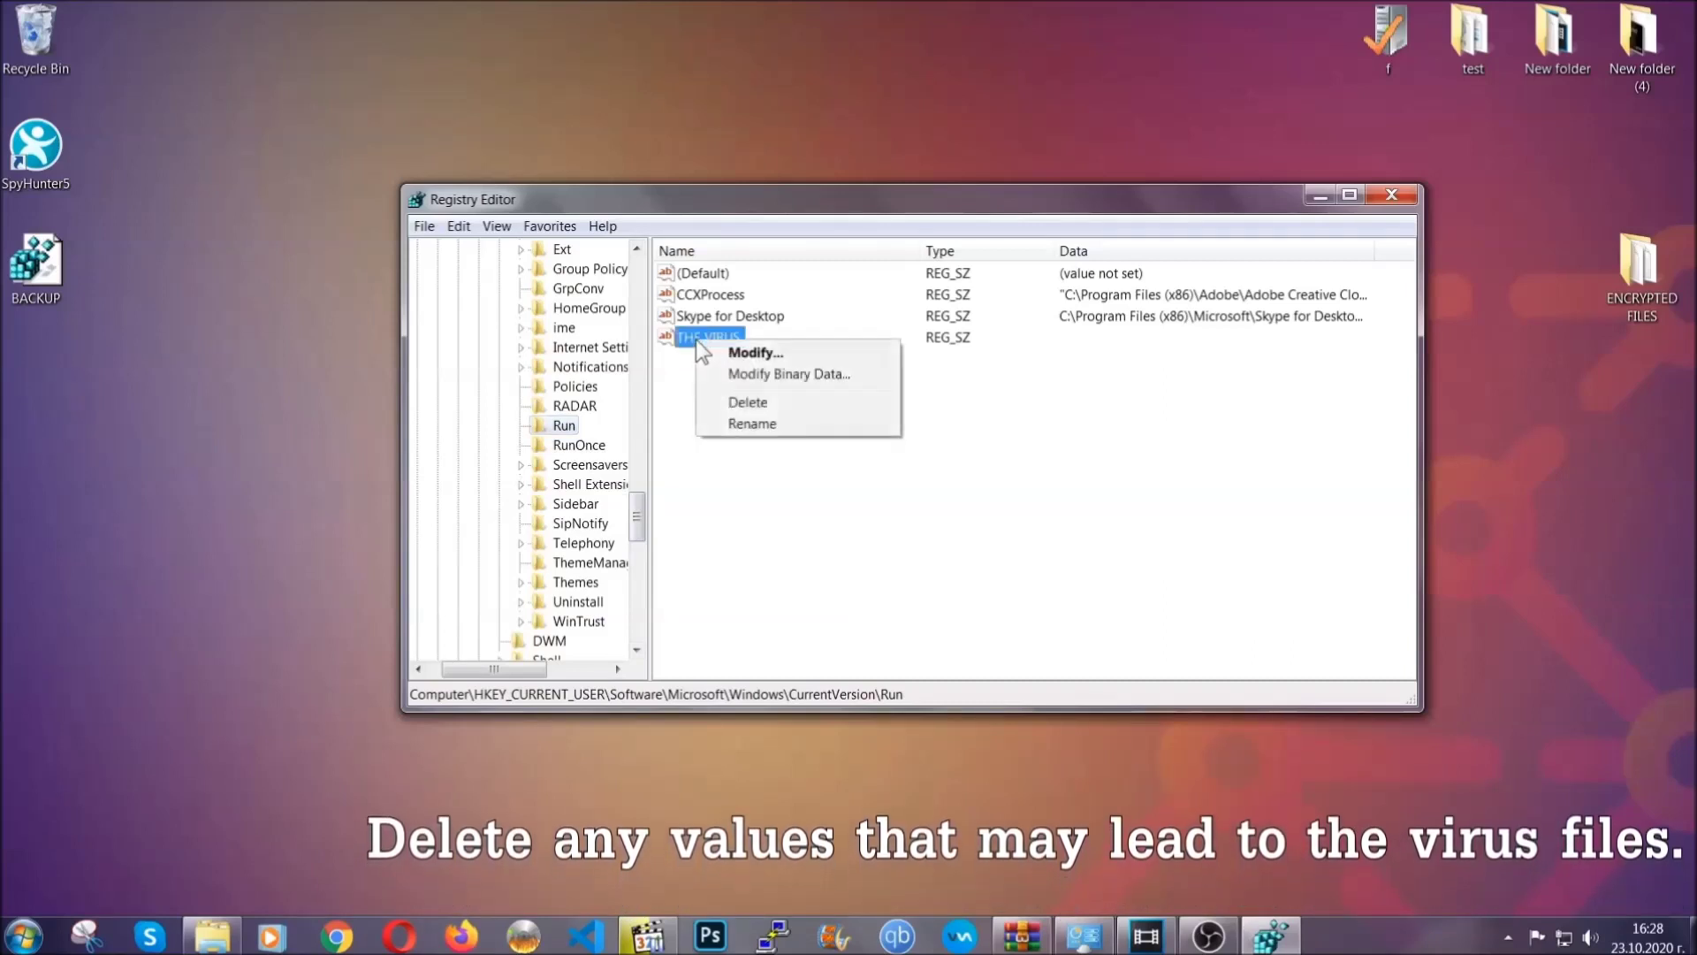
pyautogui.click(731, 402)
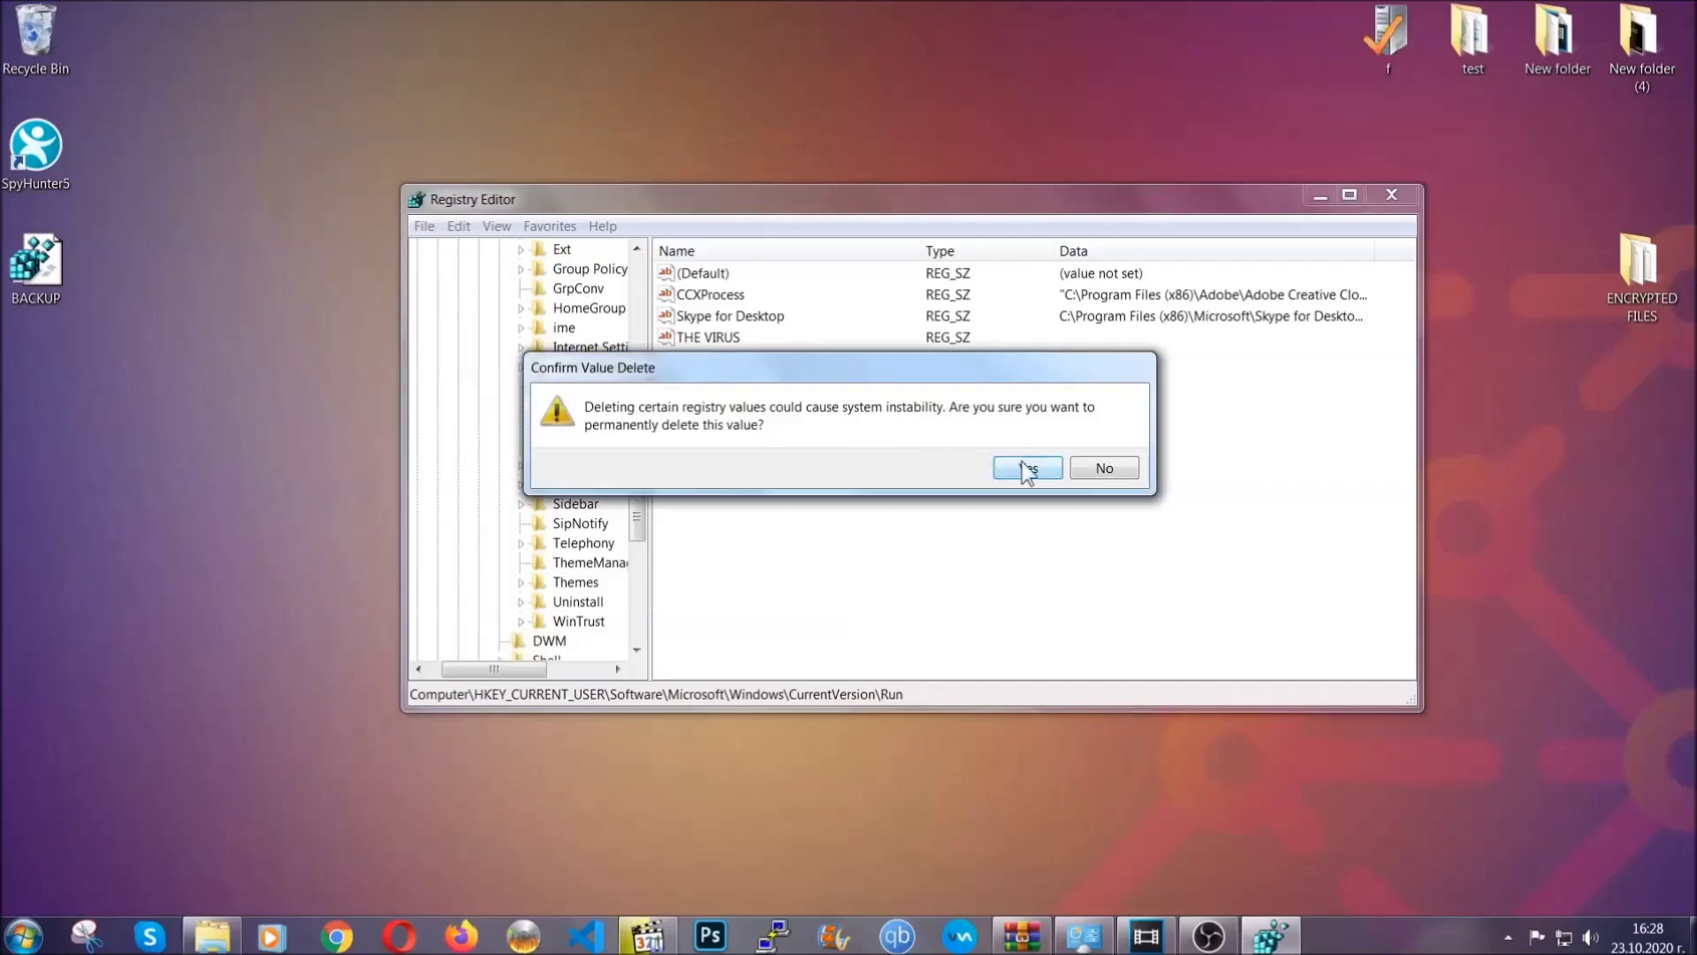
pyautogui.click(1027, 470)
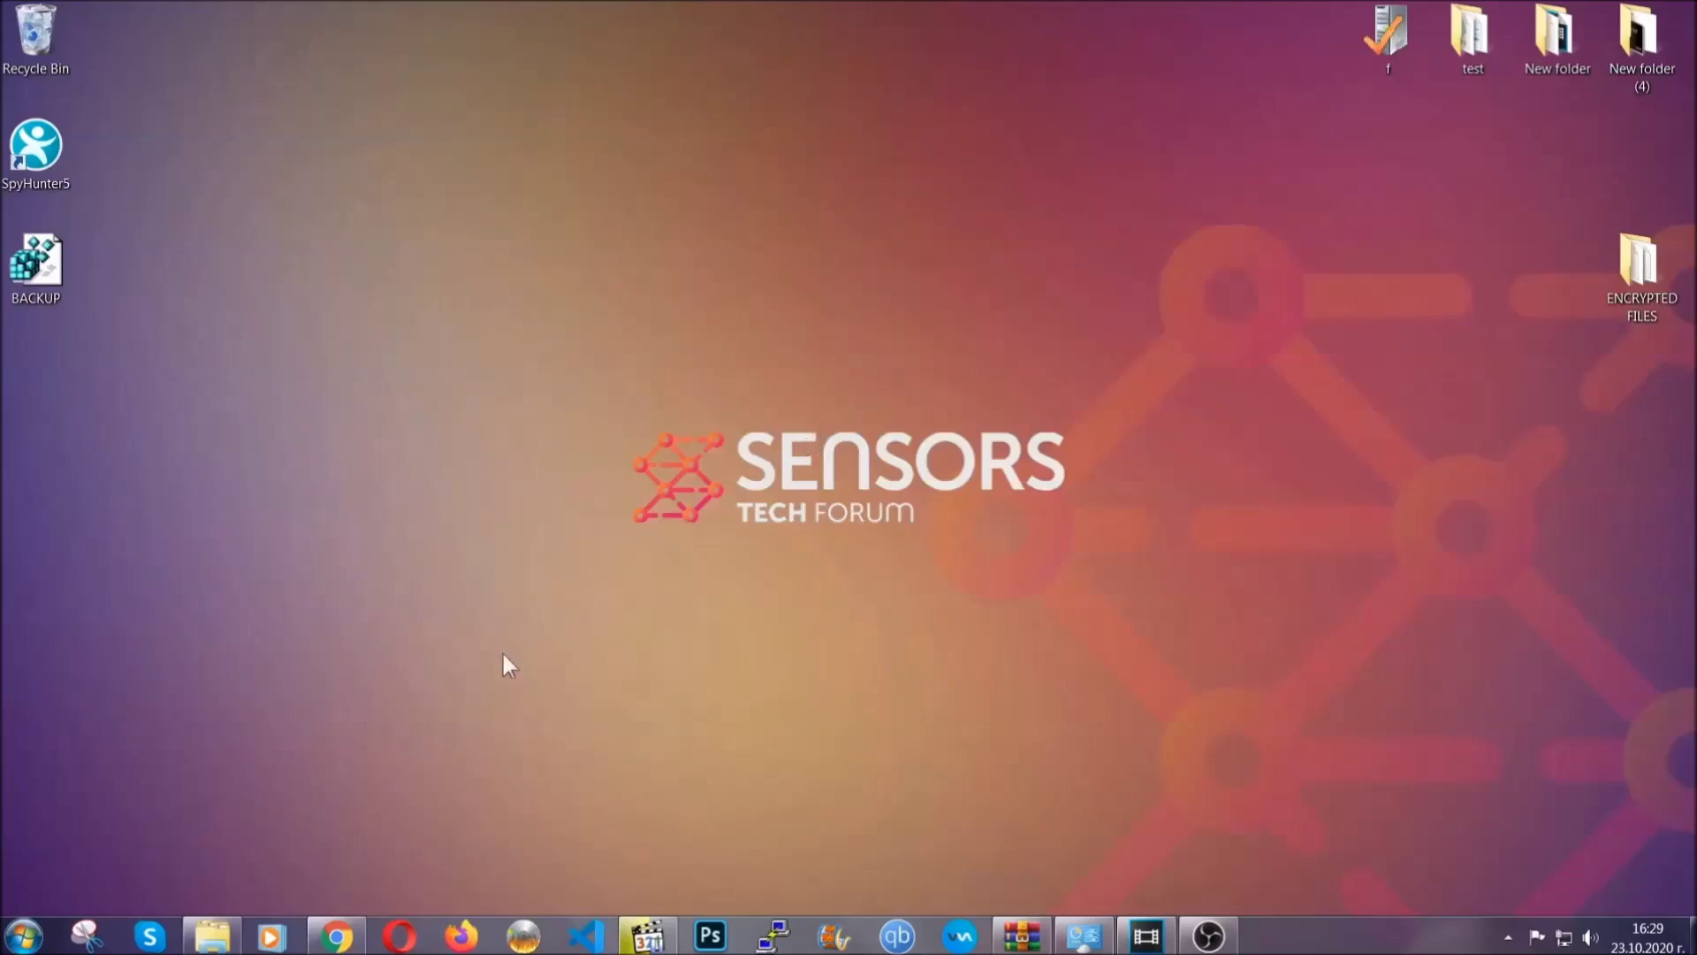
# - Restore Chrome with the recovery article and scroll down to the recovery methods
pyautogui.click(337, 937)
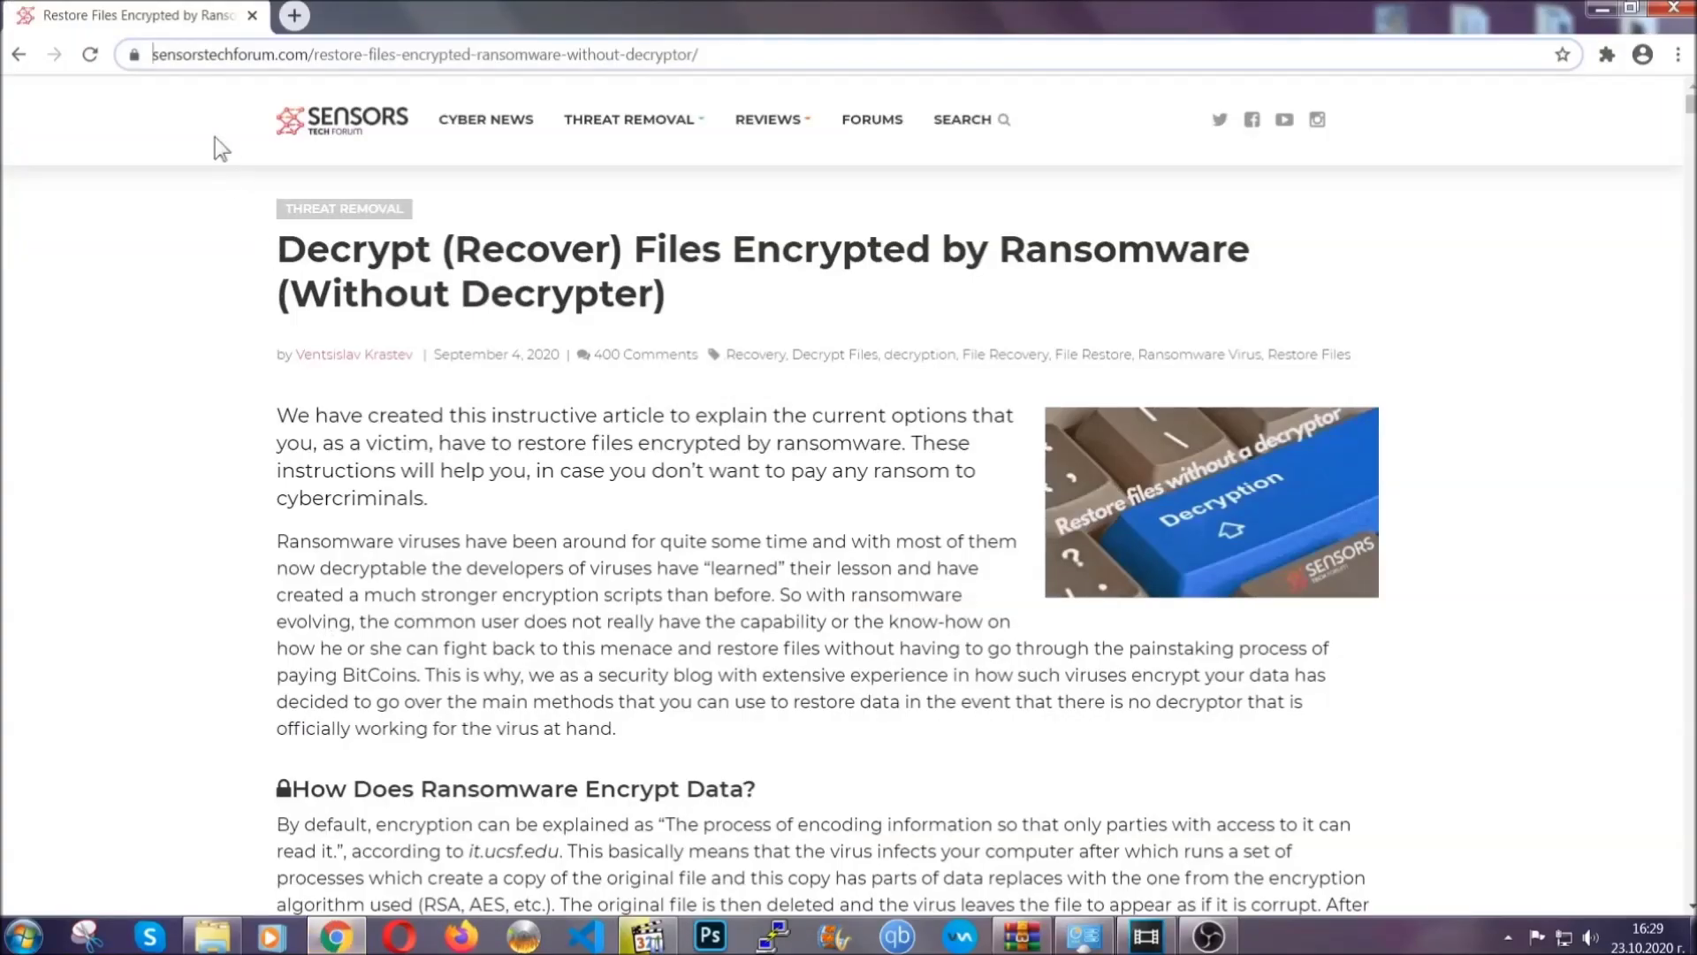
pyautogui.moveTo(154, 55); pyautogui.dragTo(766, 63)
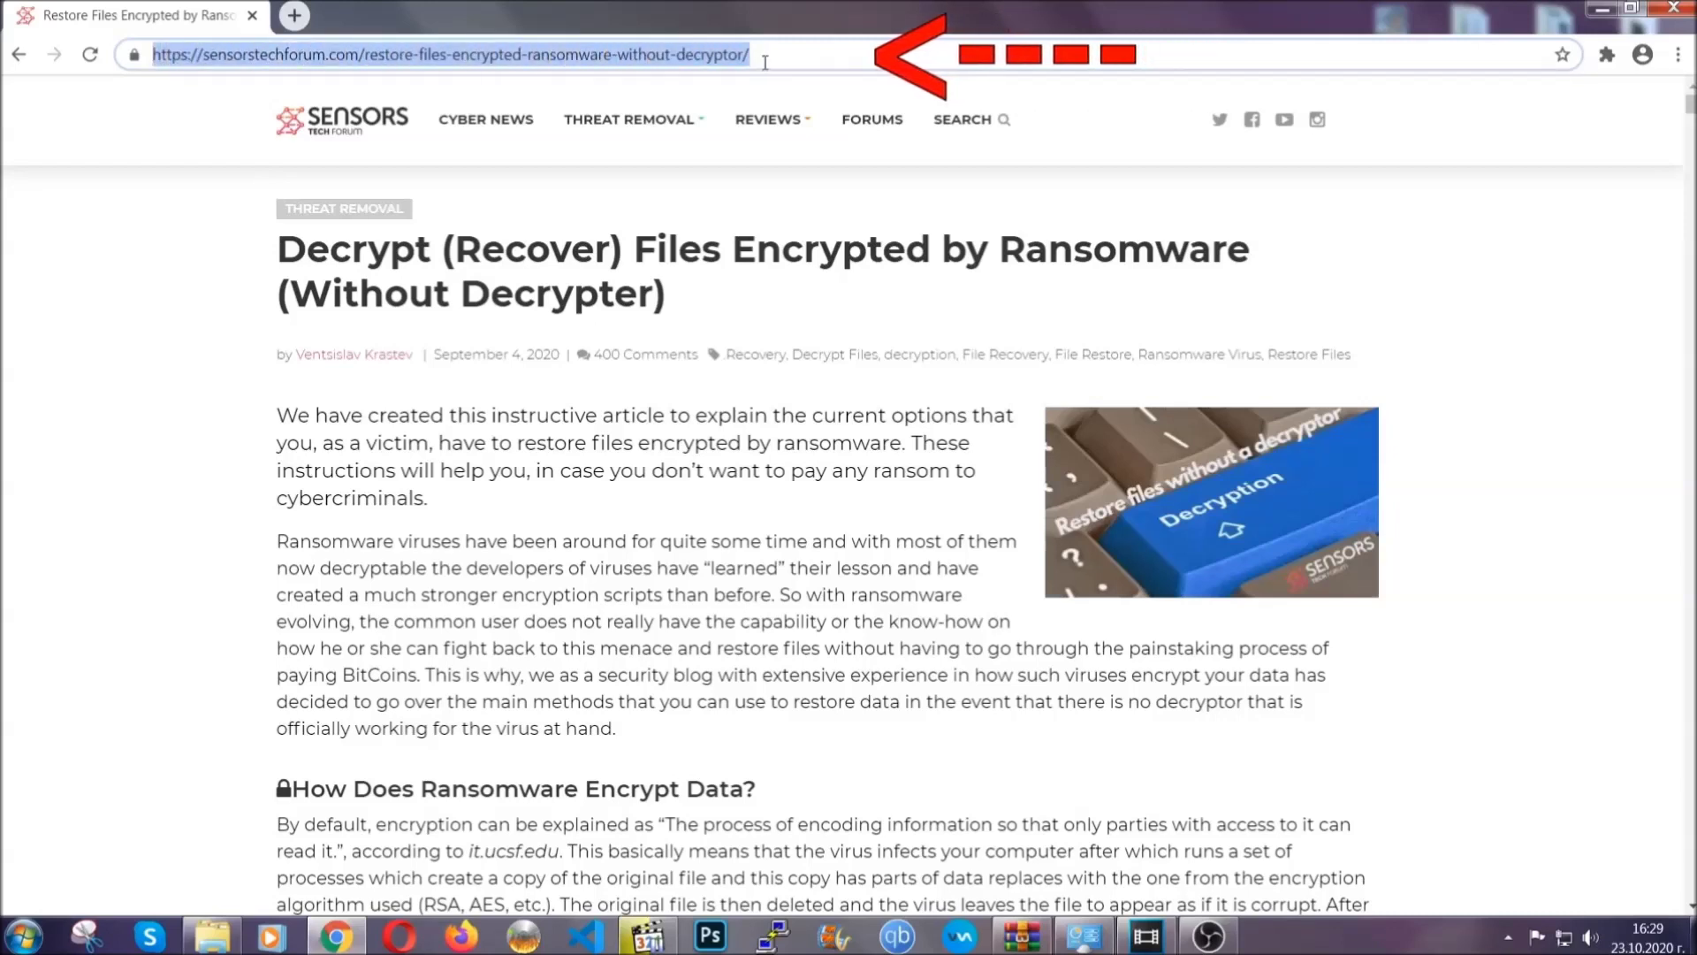
pyautogui.moveTo(769, 175)
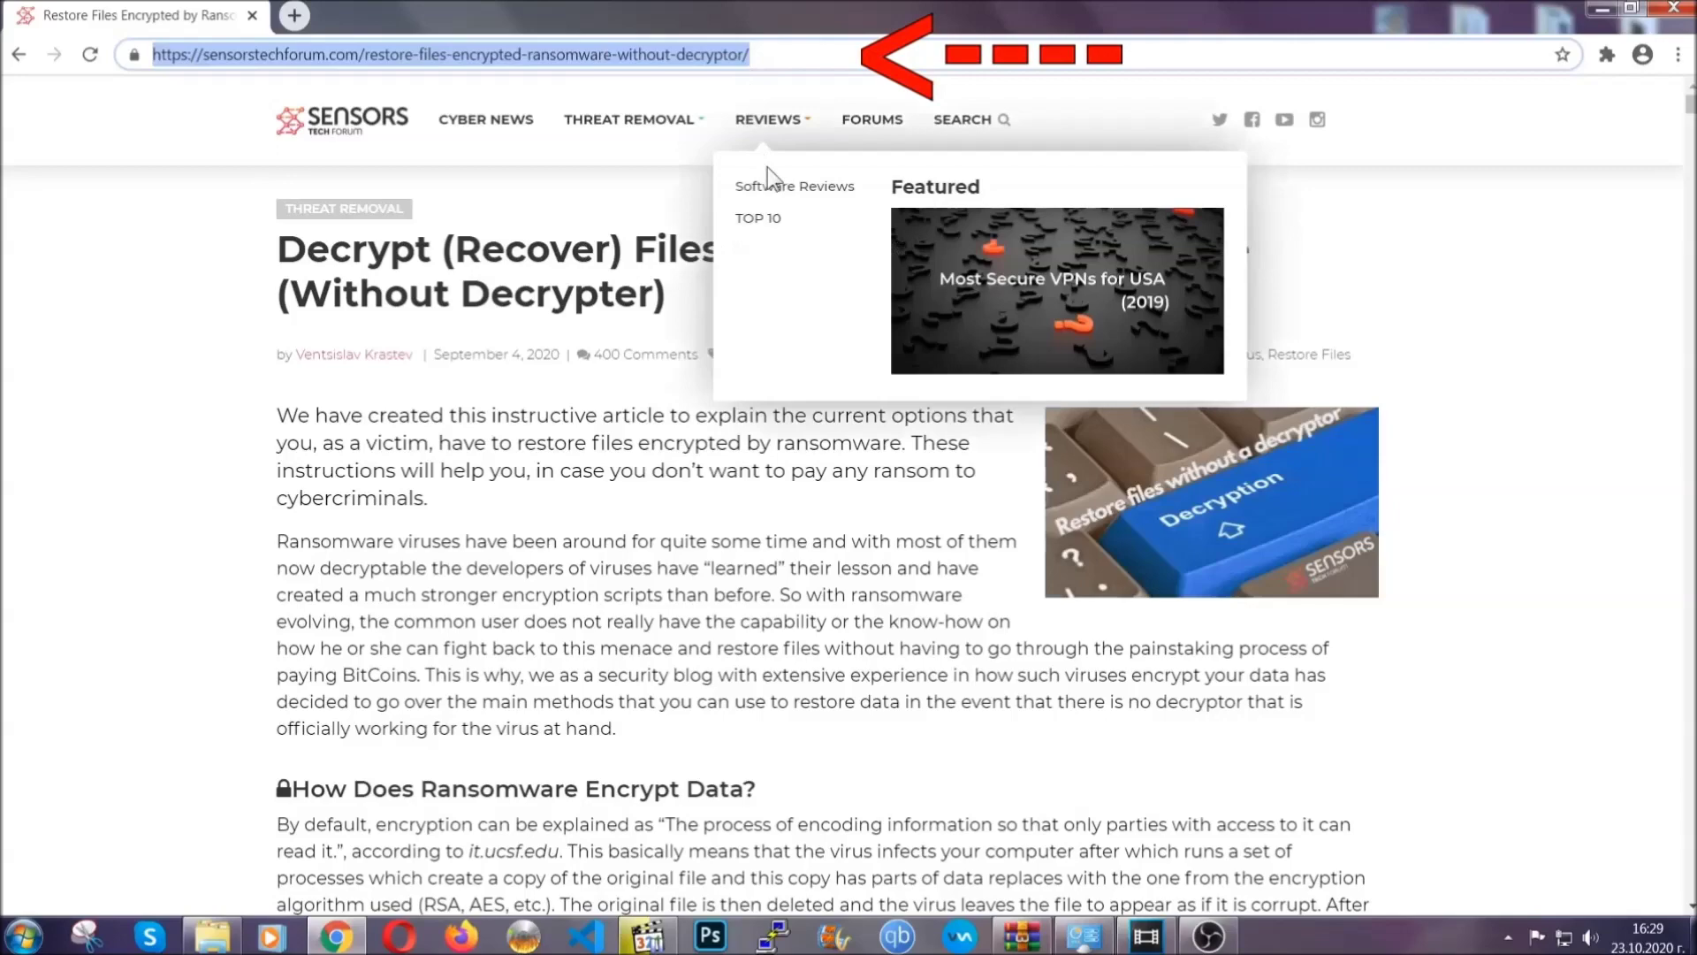
pyautogui.scroll(-5, 872, 482)
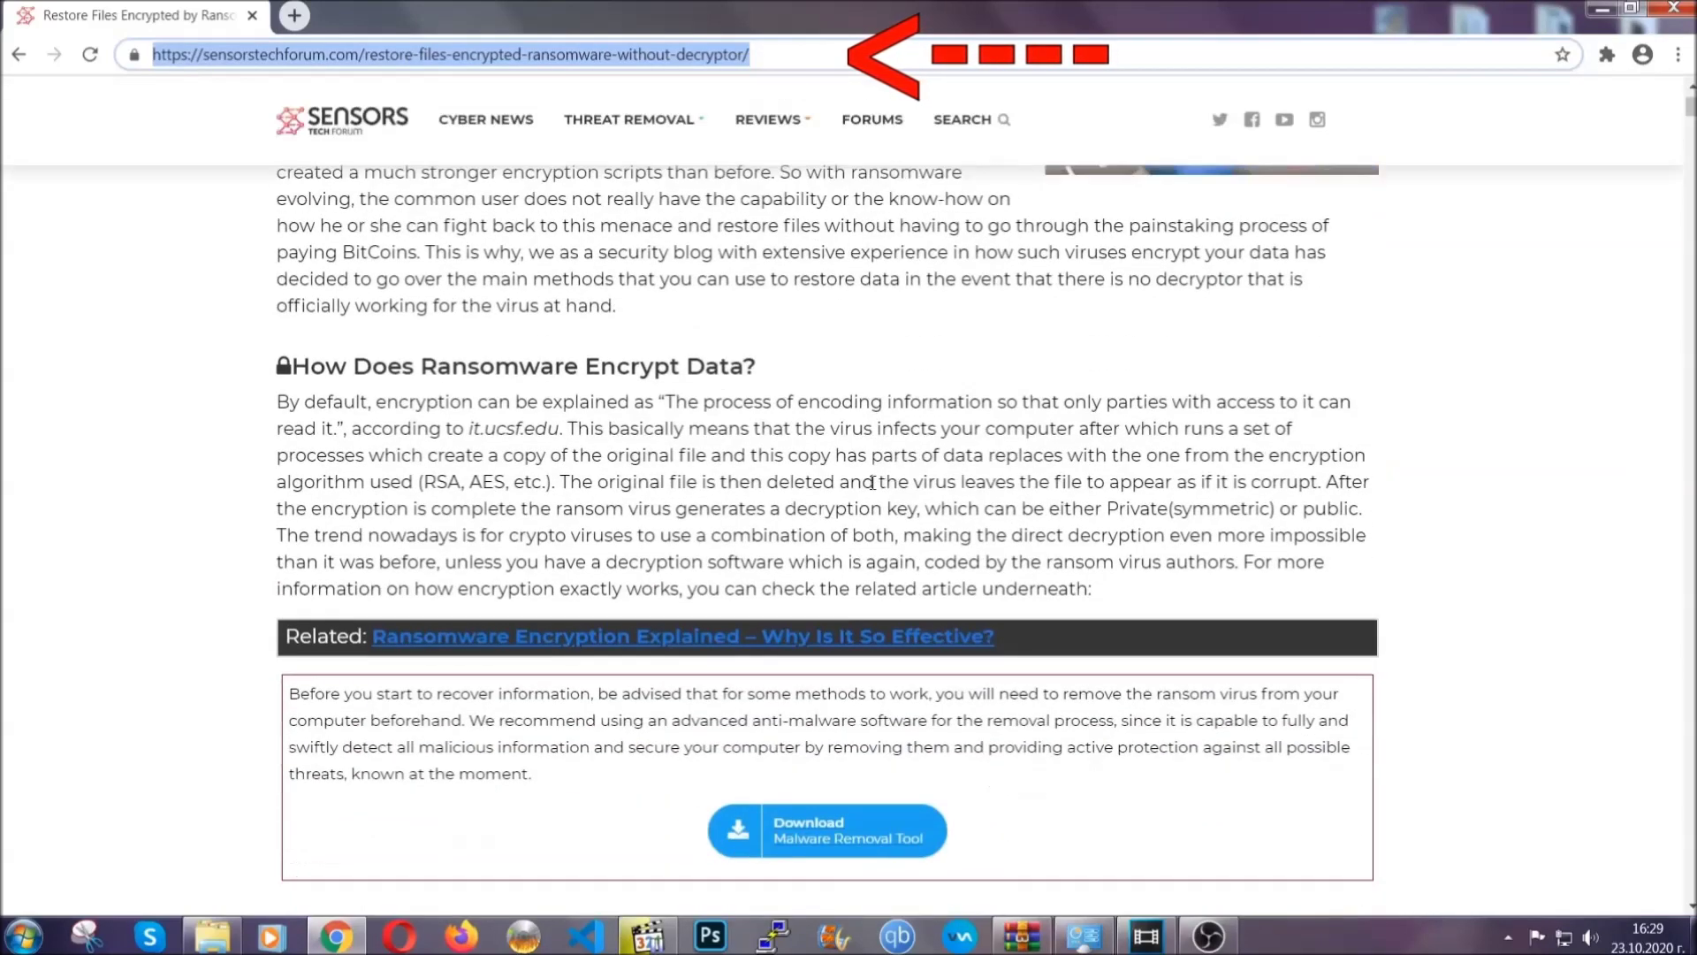
pyautogui.scroll(-6, 872, 482)
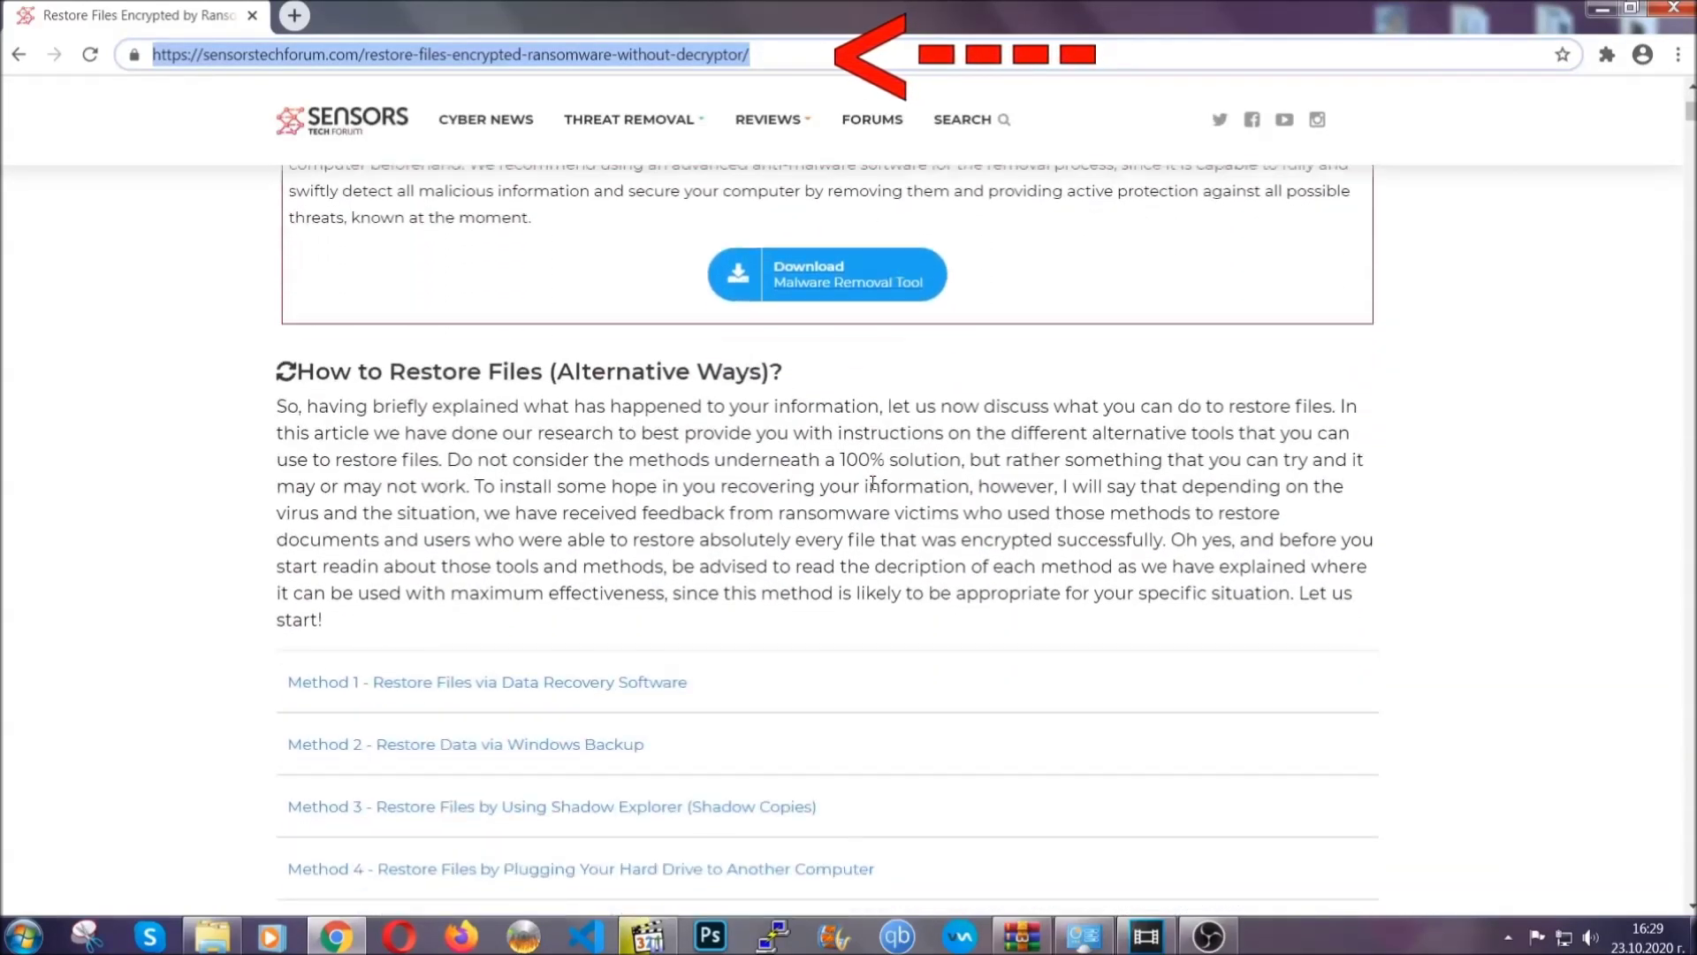
pyautogui.scroll(-4, 873, 482)
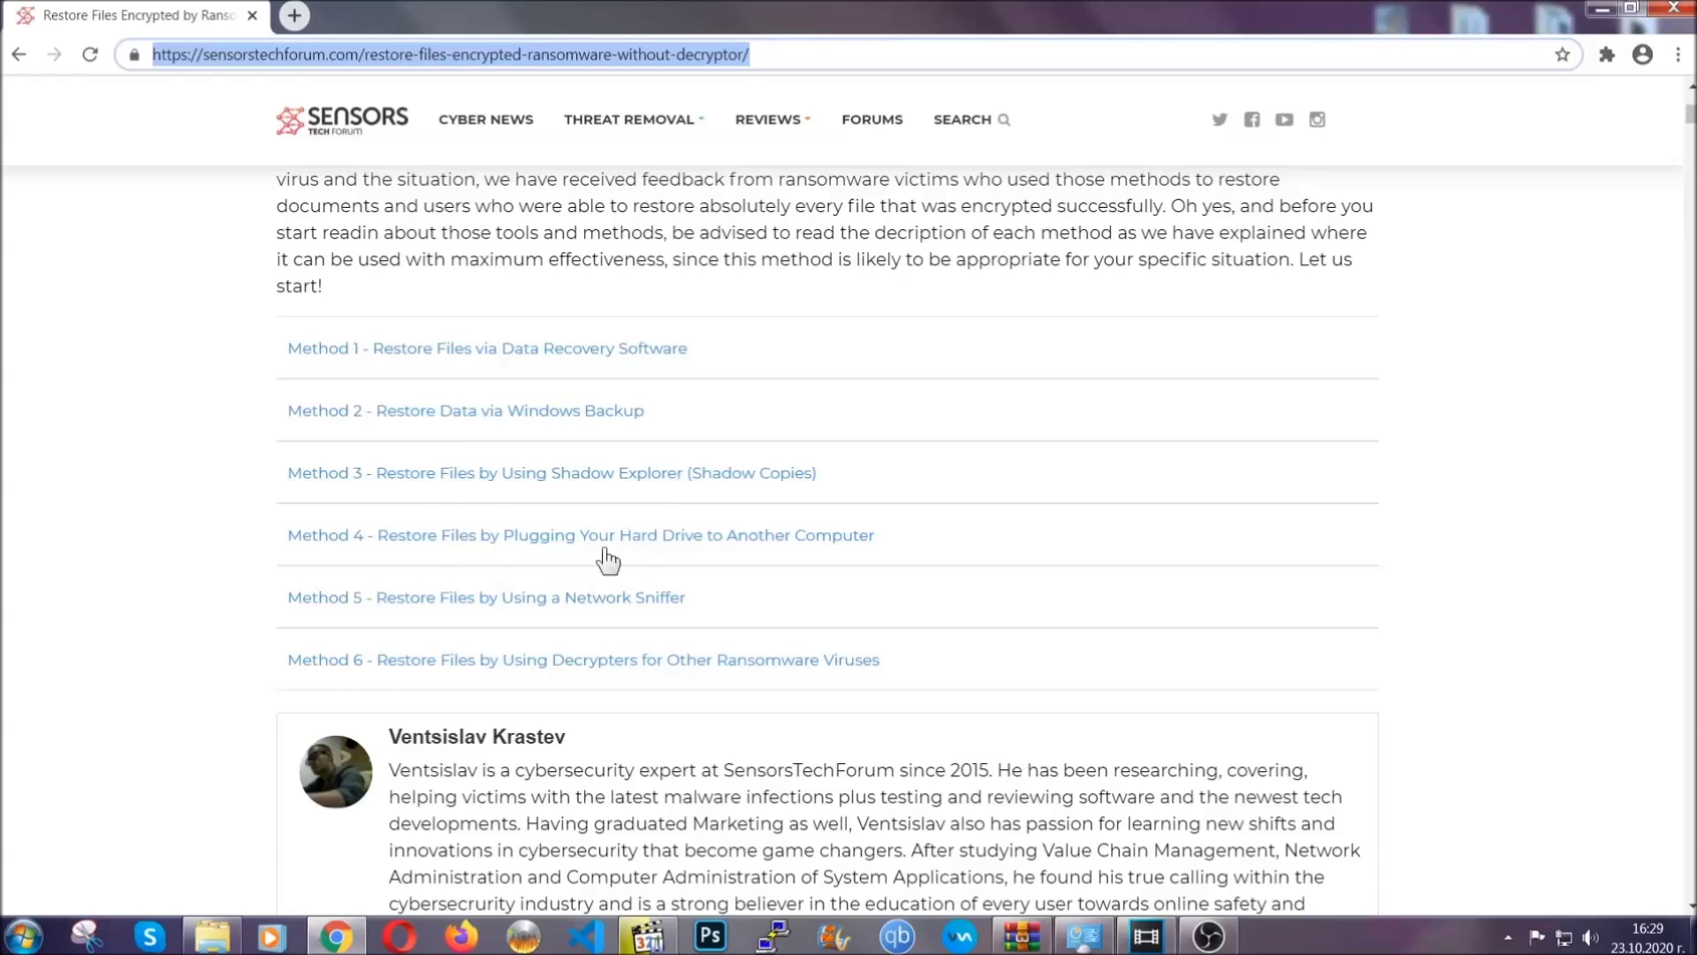
# - Expand the Restore Data via Windows Backup method
pyautogui.click(528, 409)
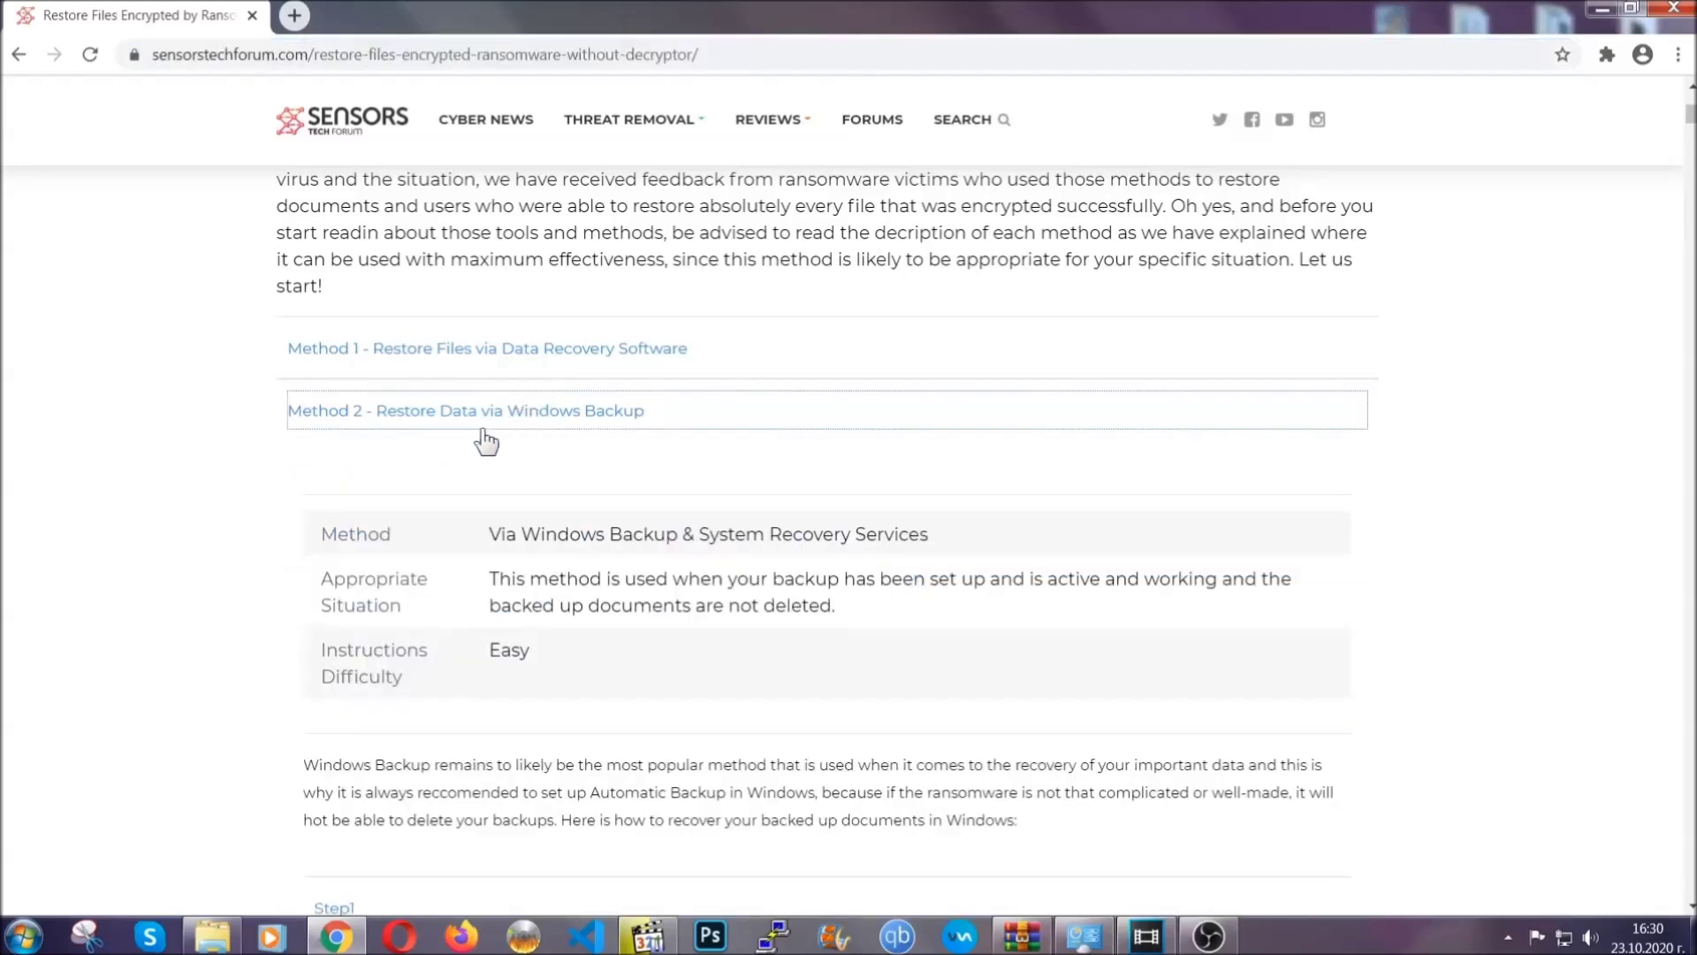
pyautogui.moveTo(507, 506); pyautogui.dragTo(597, 660)
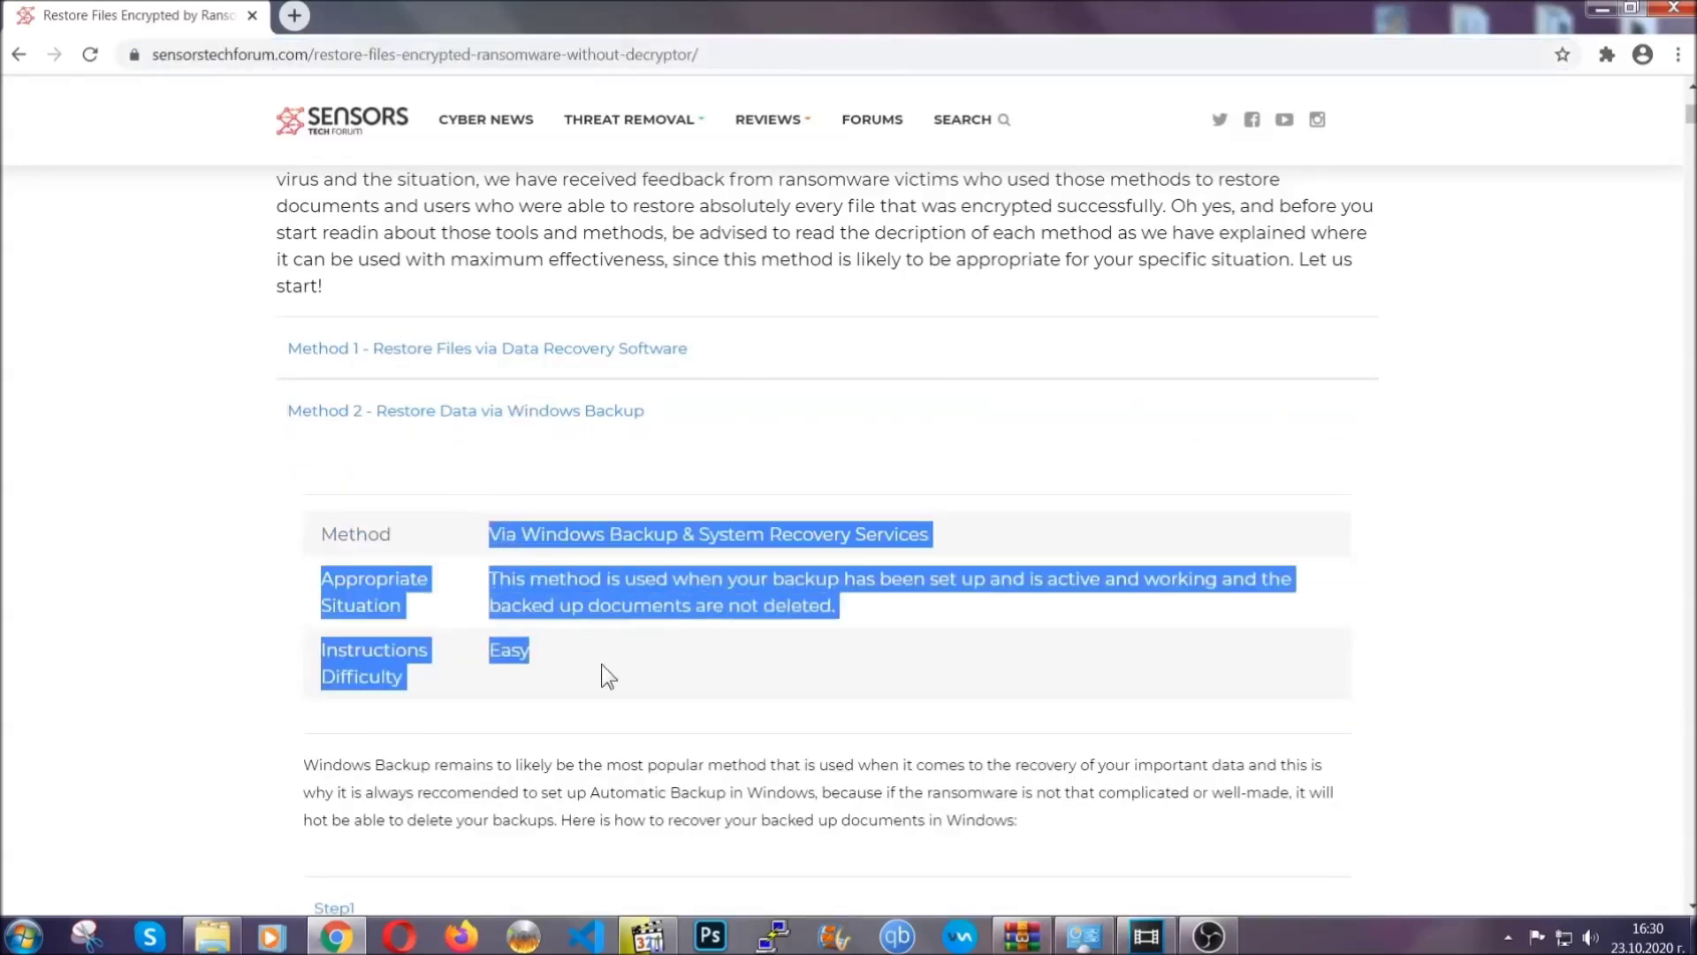
pyautogui.click(607, 659)
pyautogui.scroll(-4, 606, 659)
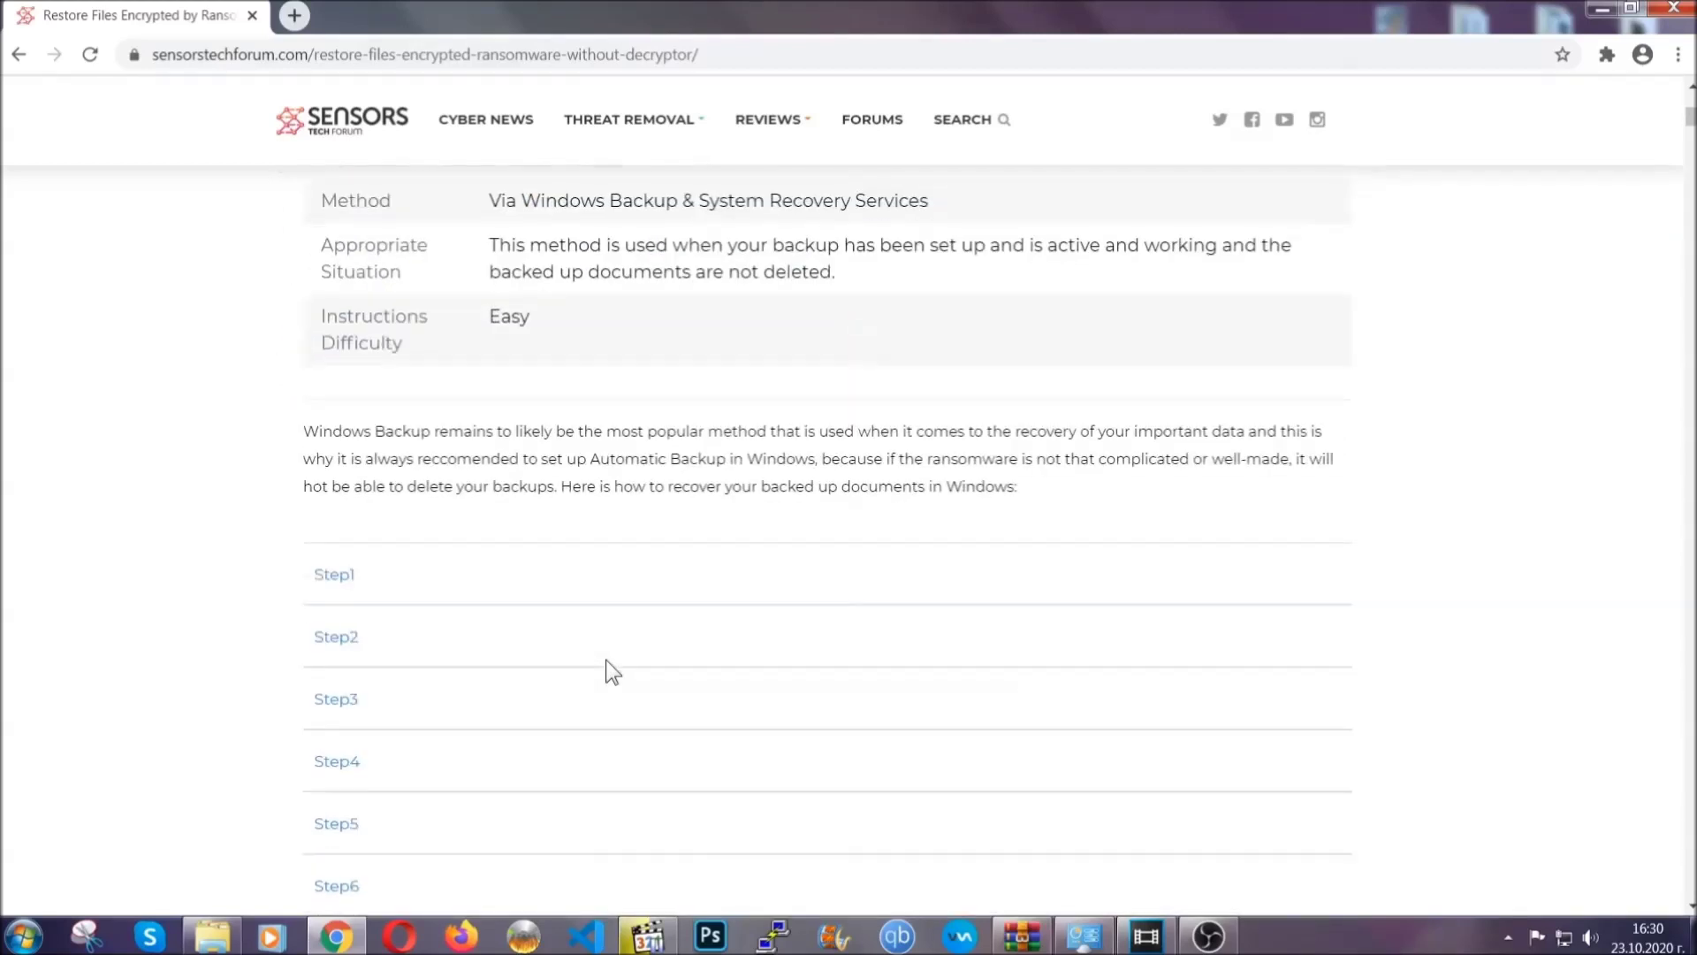
pyautogui.scroll(-1, 606, 659)
# - Expand the method's Step1, Step2 and Step3 instructions
pyautogui.click(346, 465)
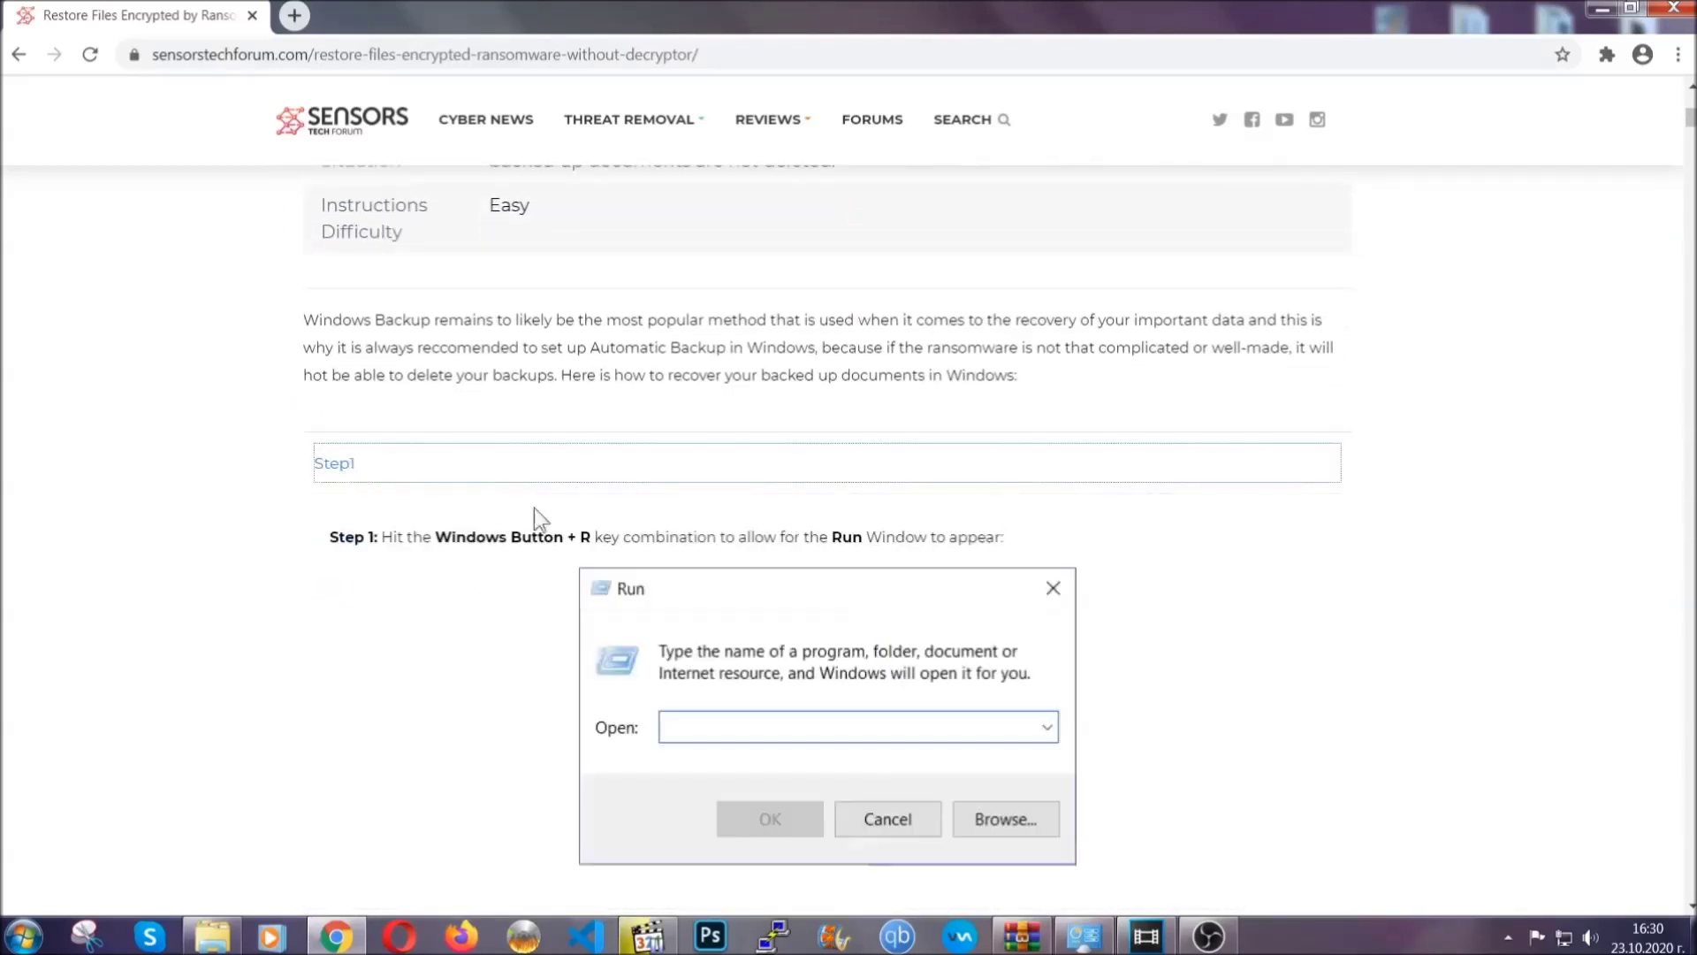
pyautogui.scroll(-5, 796, 550)
pyautogui.click(397, 557)
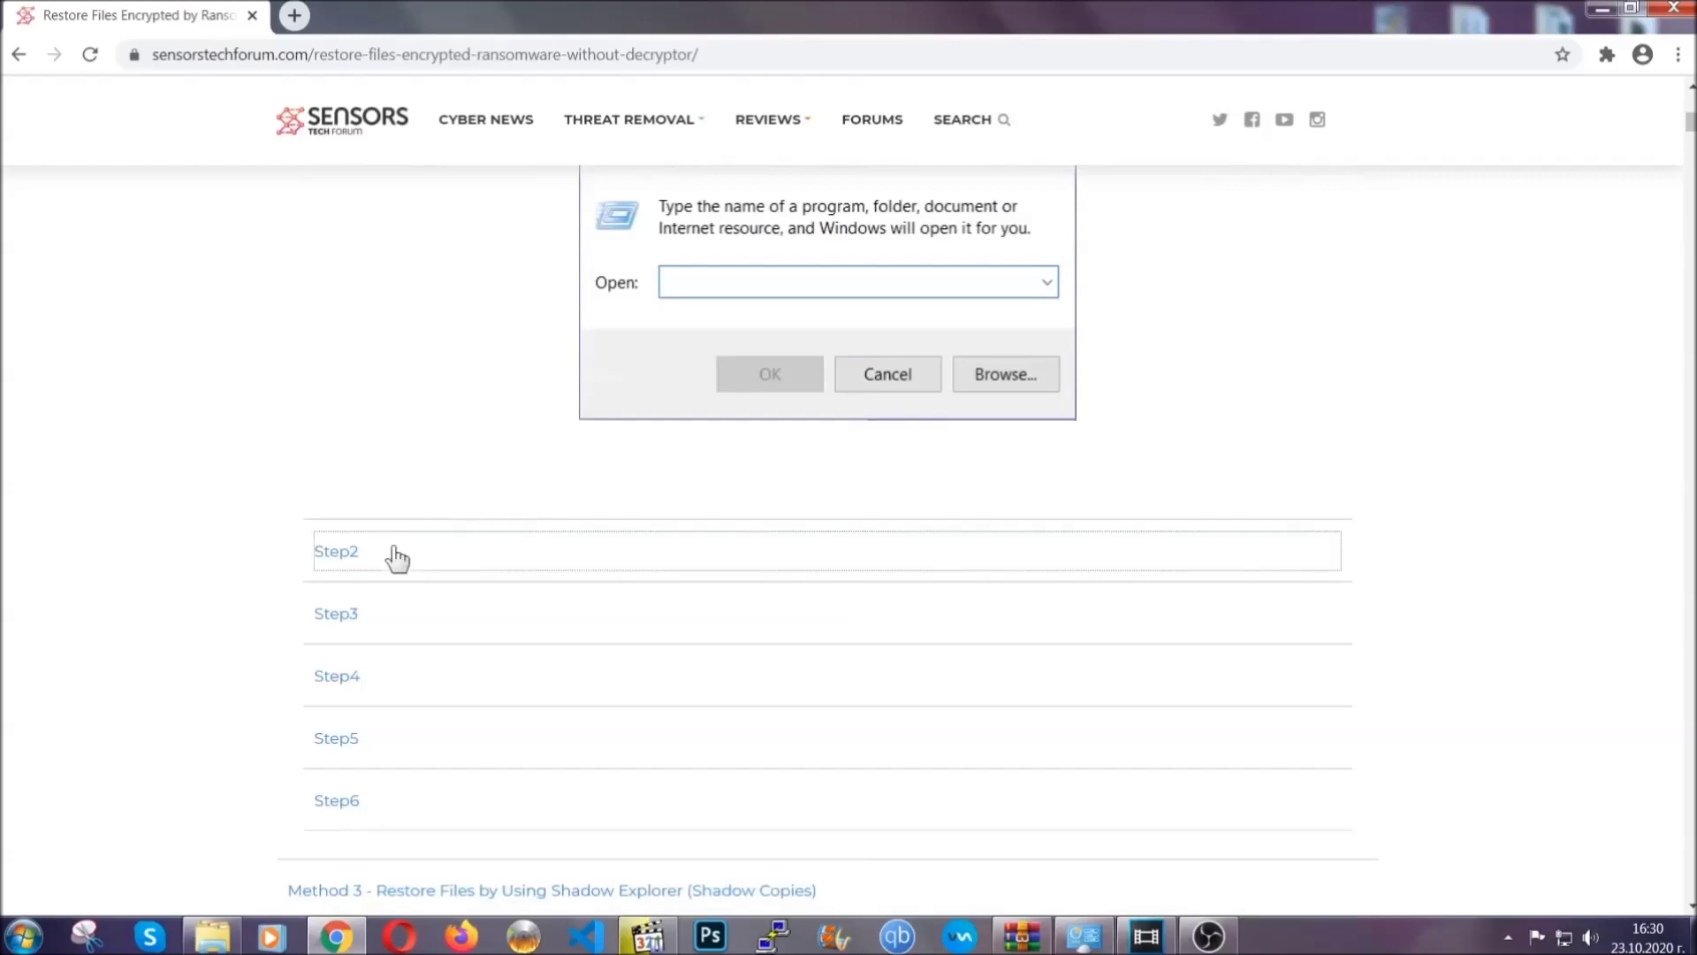
pyautogui.scroll(-5, 761, 559)
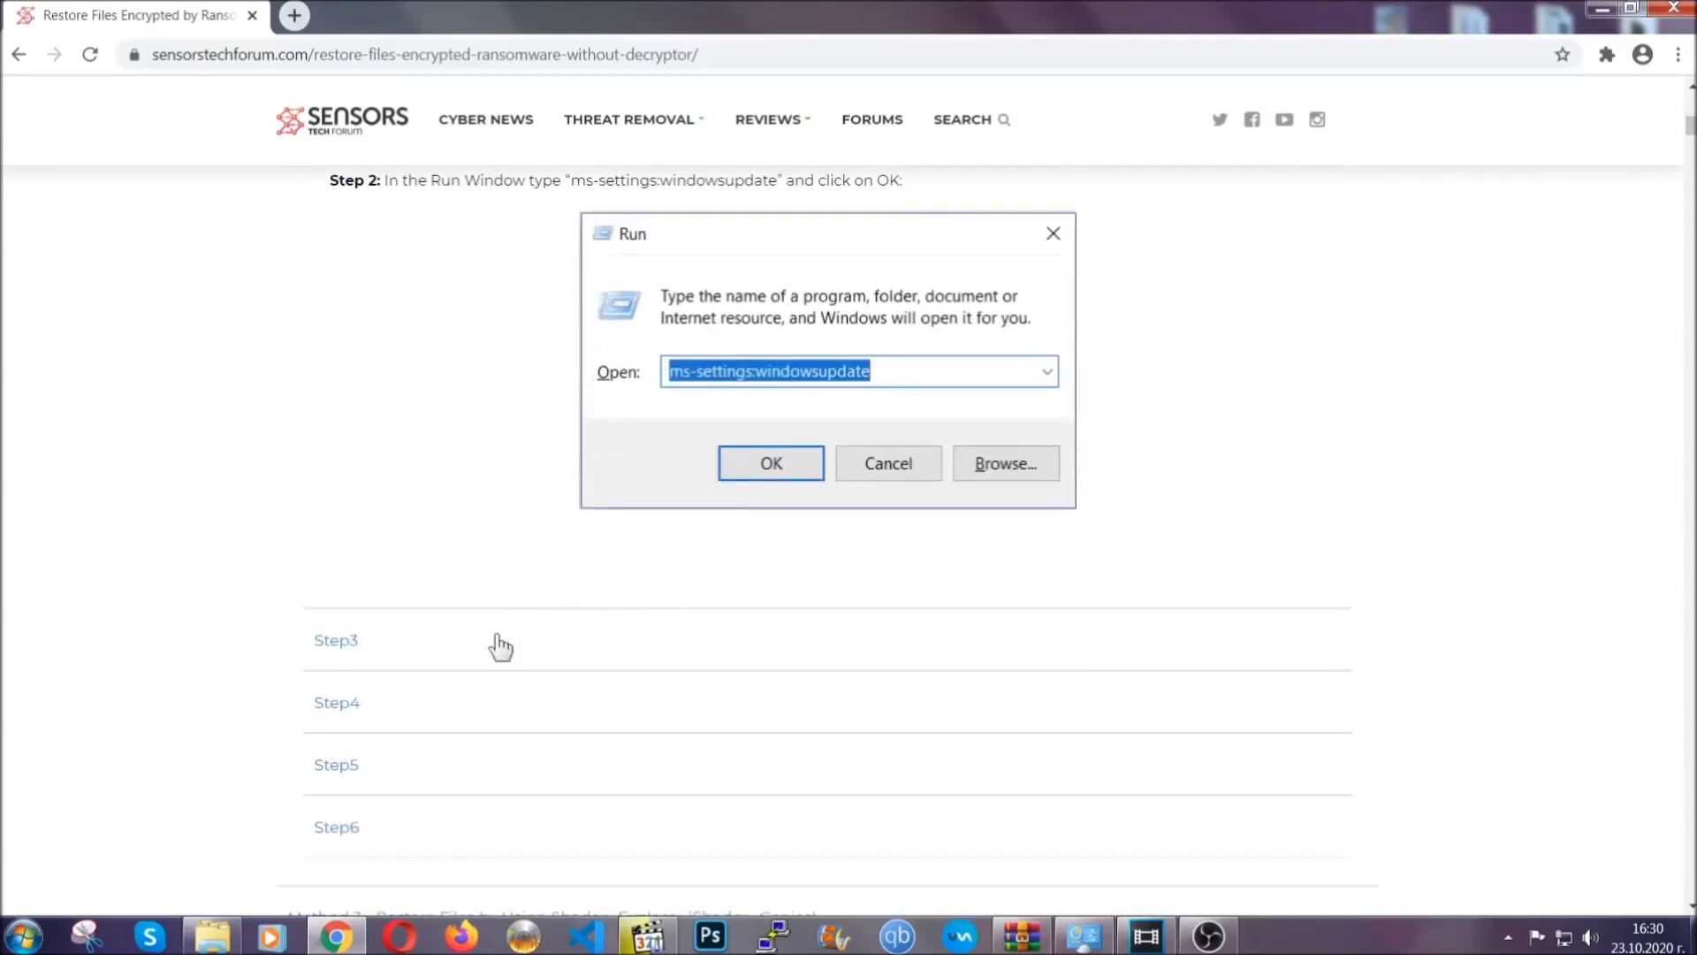
pyautogui.click(501, 645)
# - Scroll back up the article and minimize Chrome to the desktop
pyautogui.scroll(-4, 750, 606)
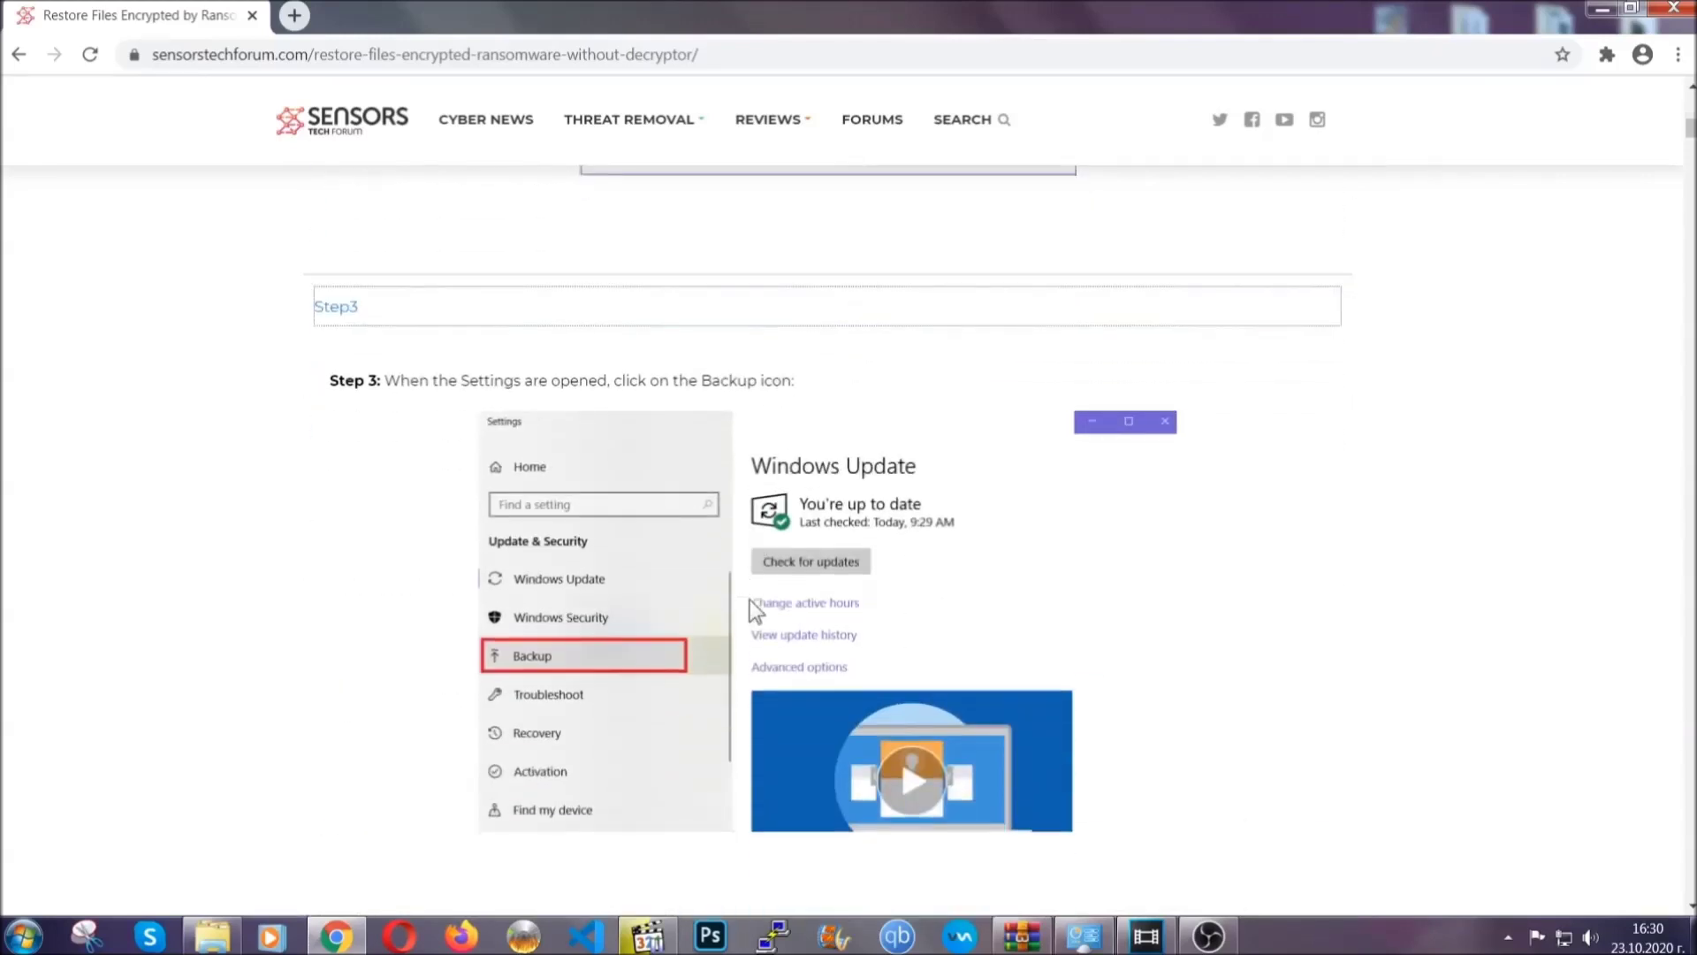
pyautogui.scroll(-5, 749, 599)
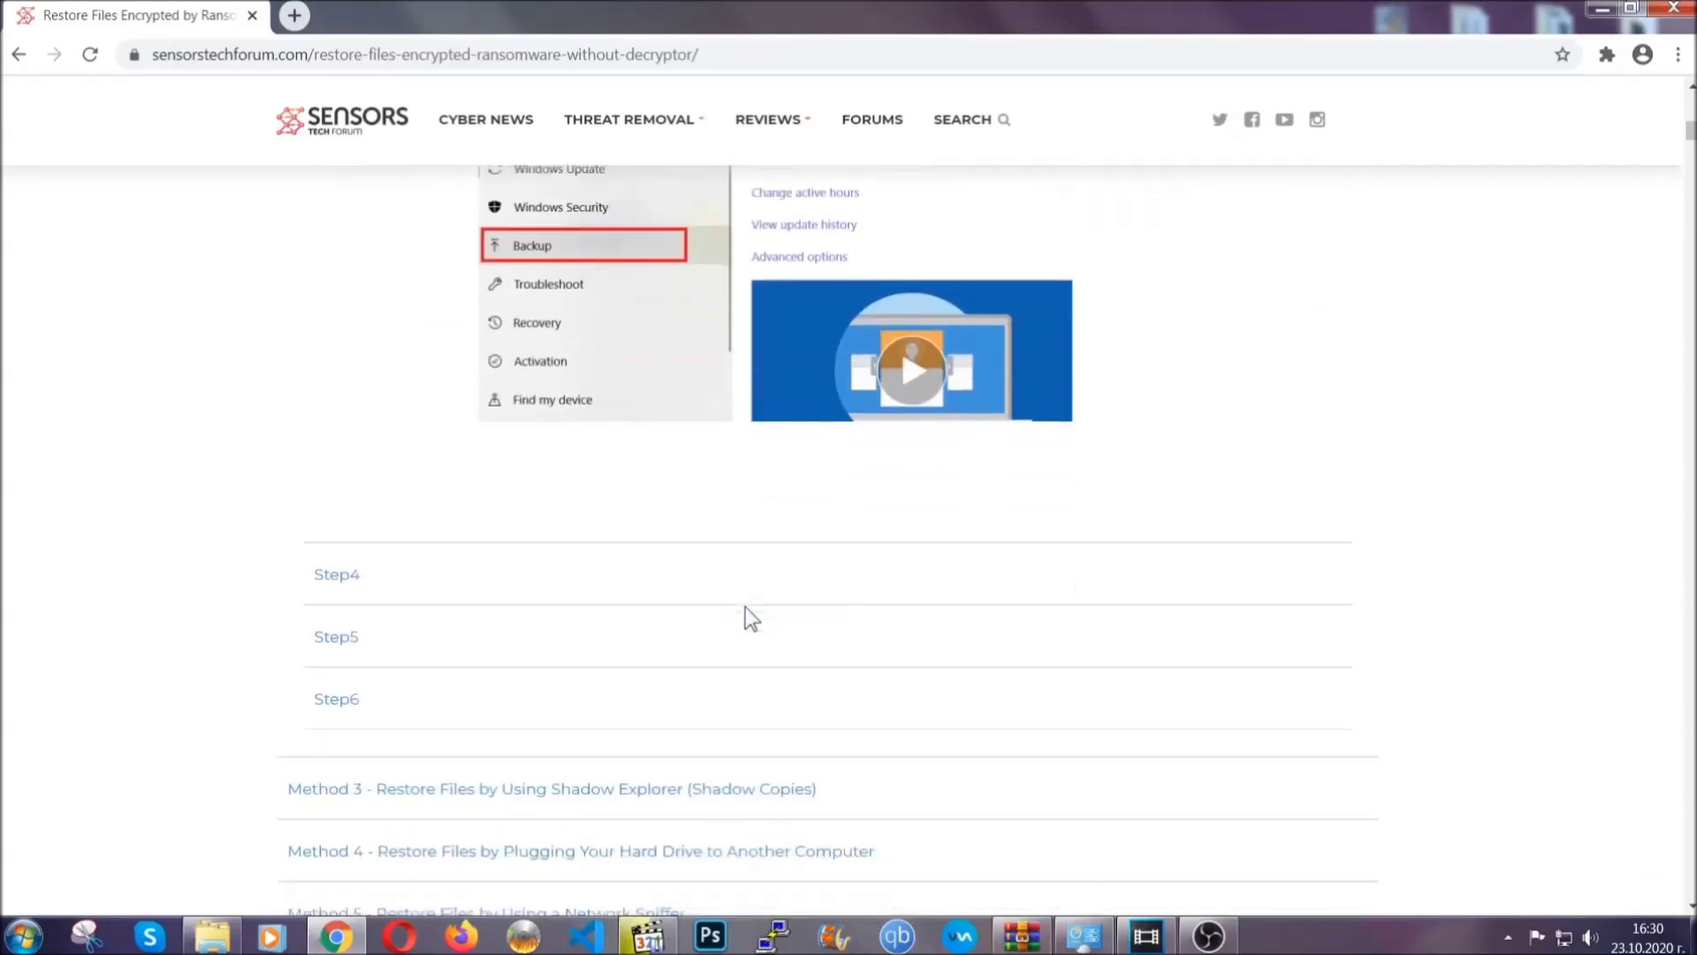
pyautogui.scroll(-8, 745, 606)
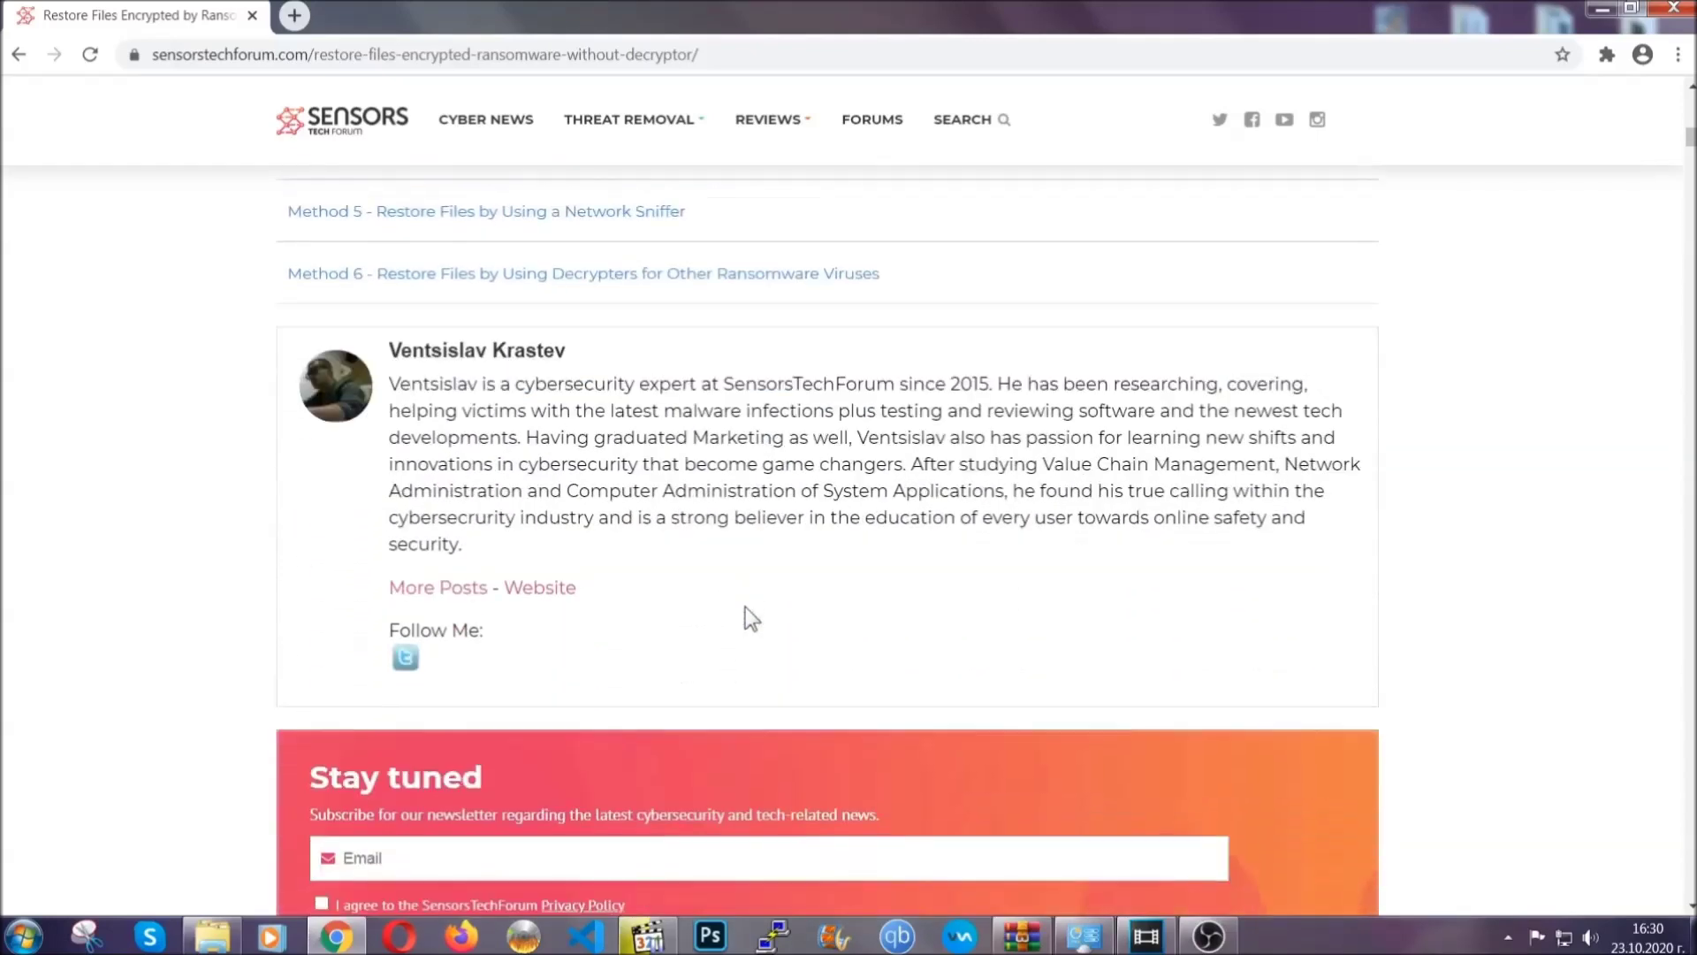
pyautogui.scroll(20, 745, 606)
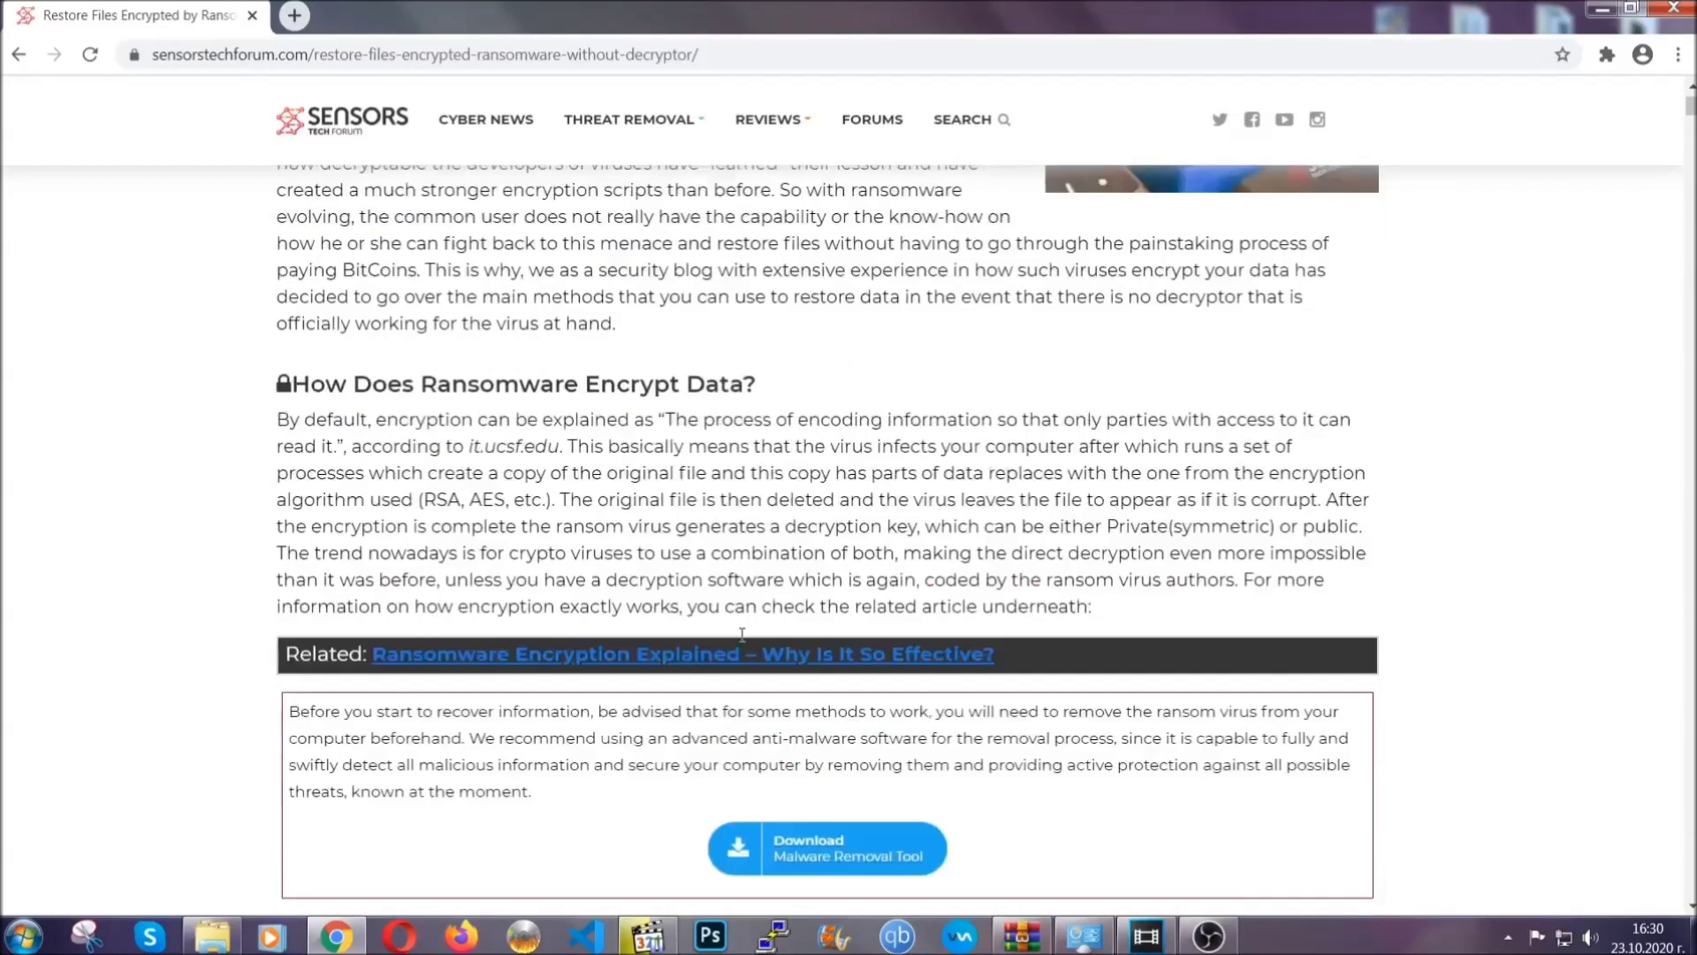
pyautogui.scroll(5, 742, 634)
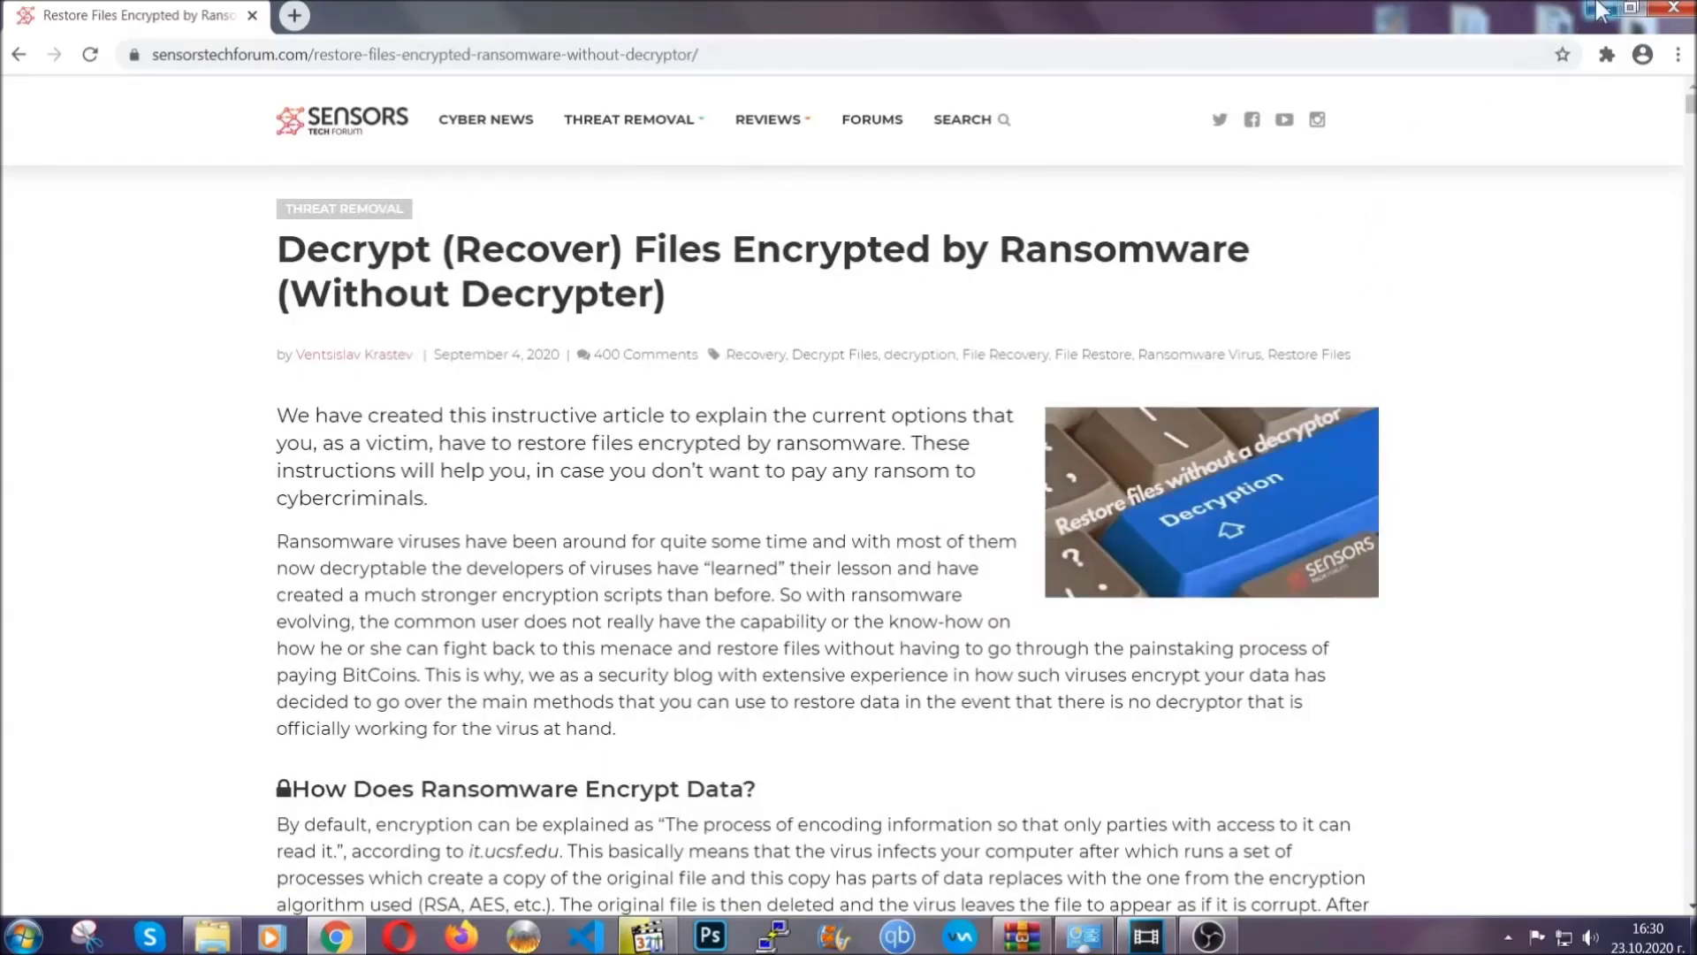
pyautogui.click(1600, 11)
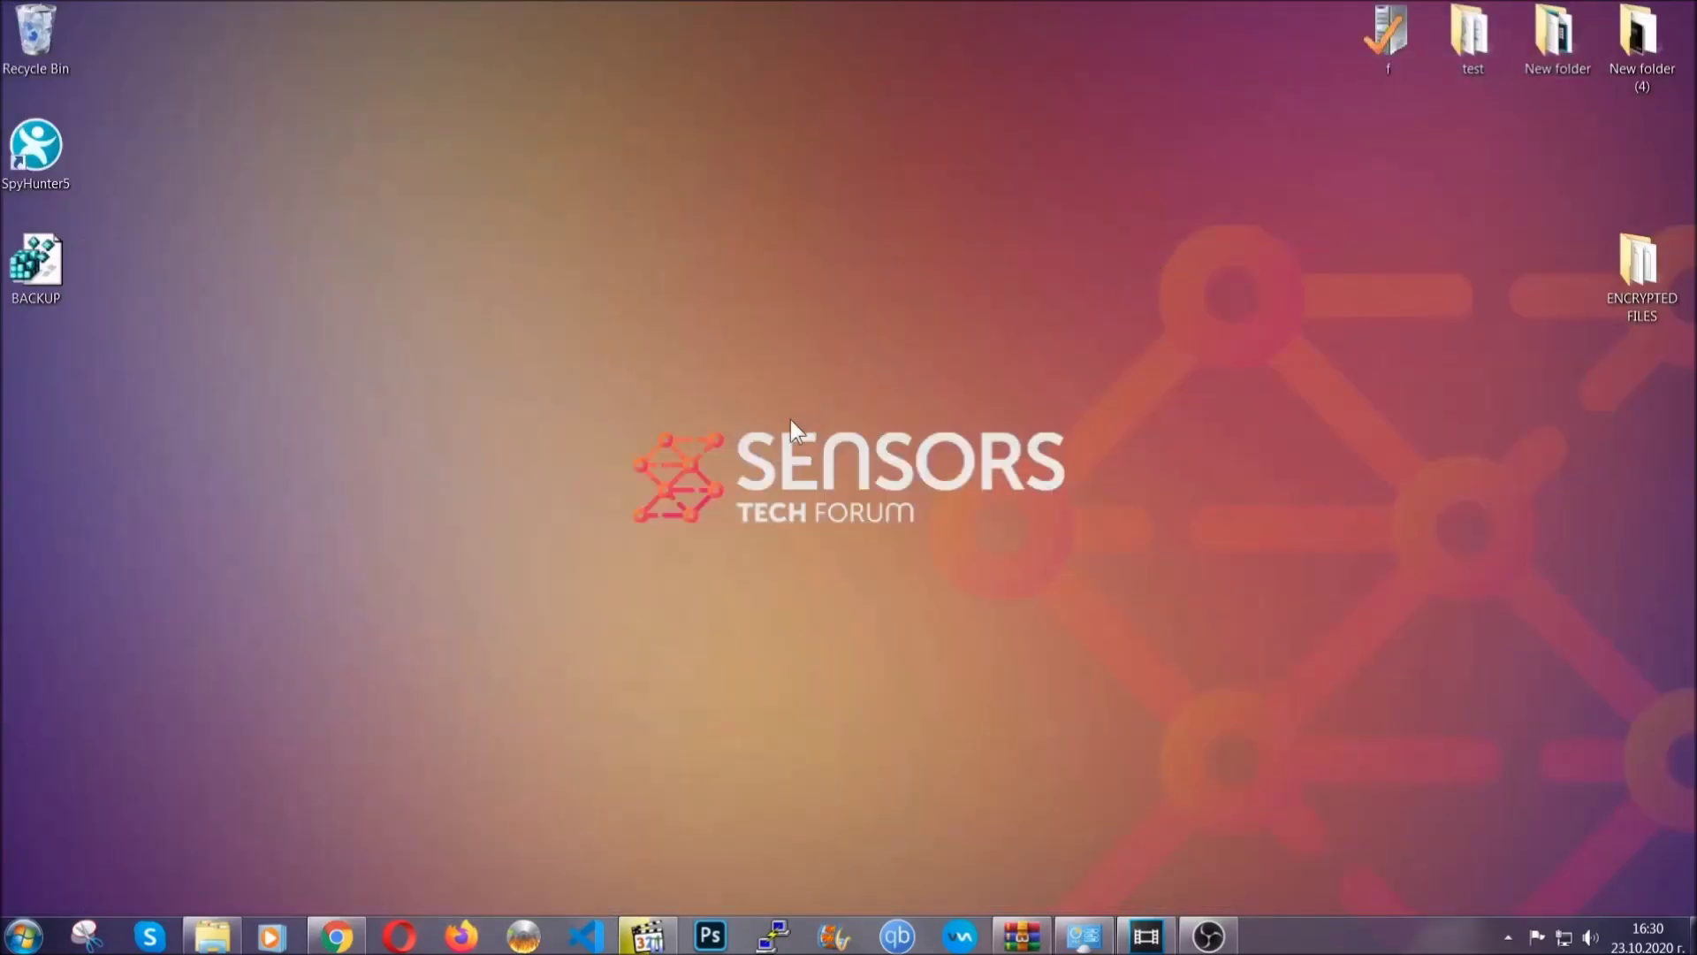